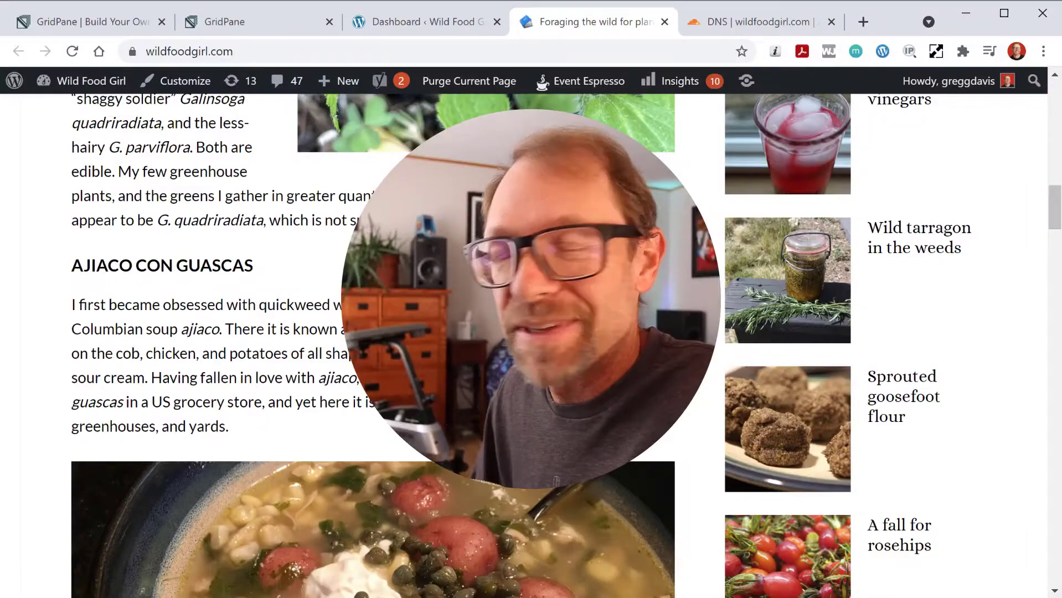
Step: Review the wildfoodgirl.com home page down to its footer, along with the site's WordPress dashboard
scroll(371, 344, "up", 15)
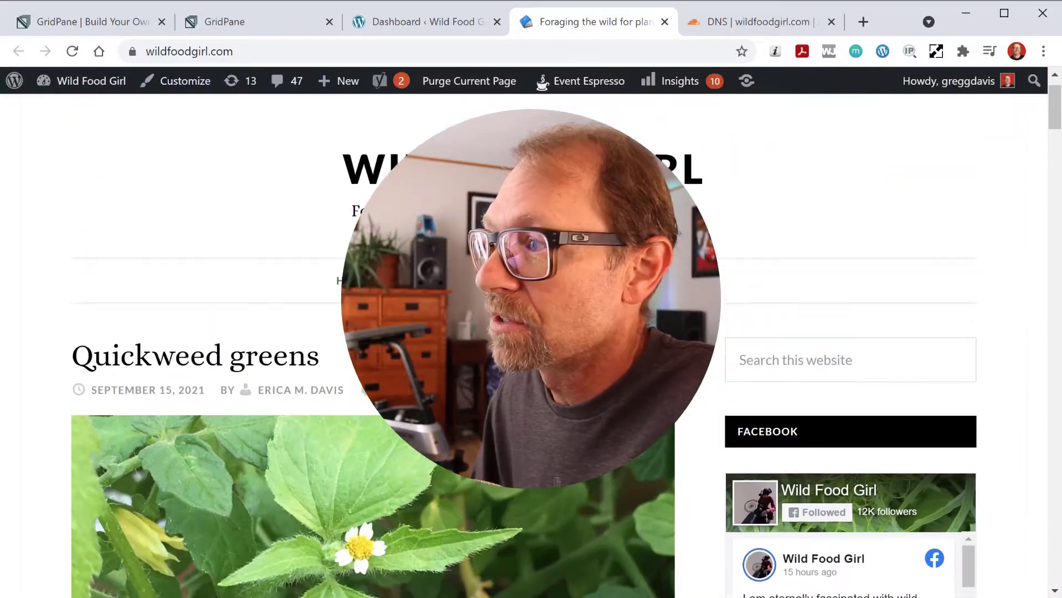
left_click(385, 15)
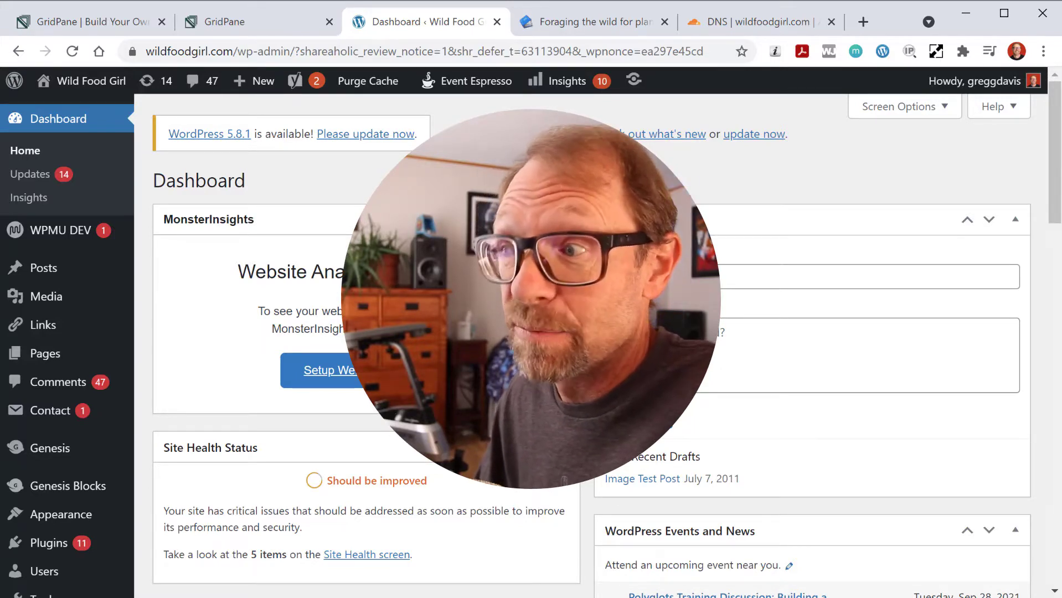
key("ctrl+Tab")
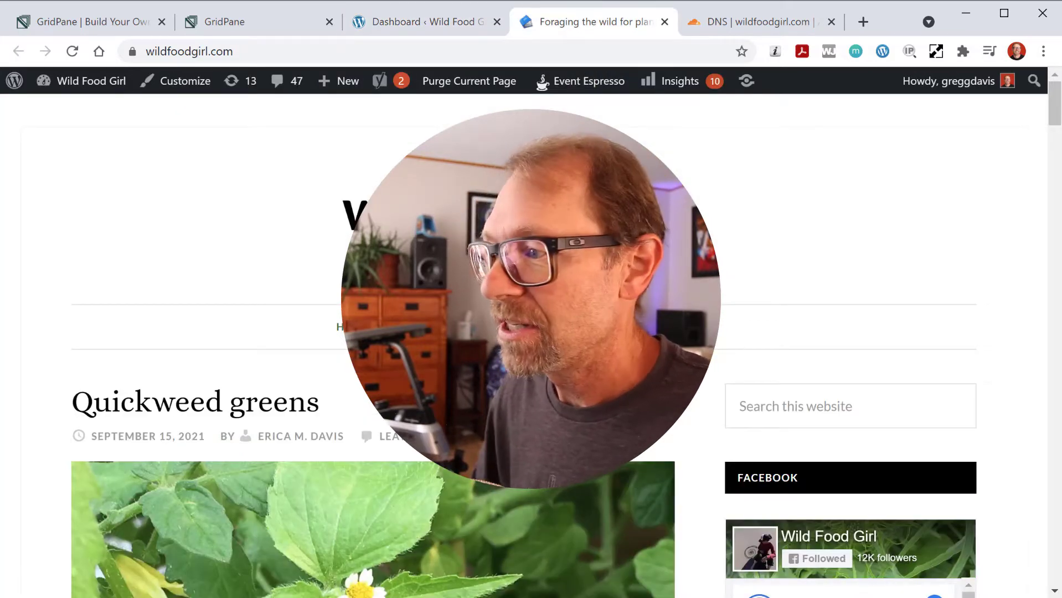
scroll(1027, 208, "down", 5)
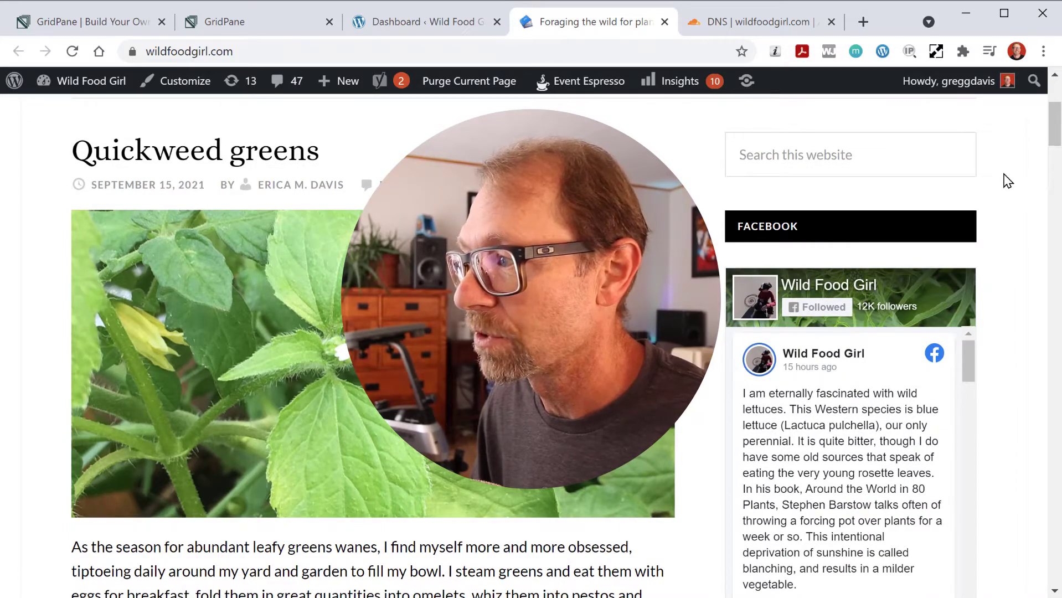
scroll(1045, 260, "down", 10)
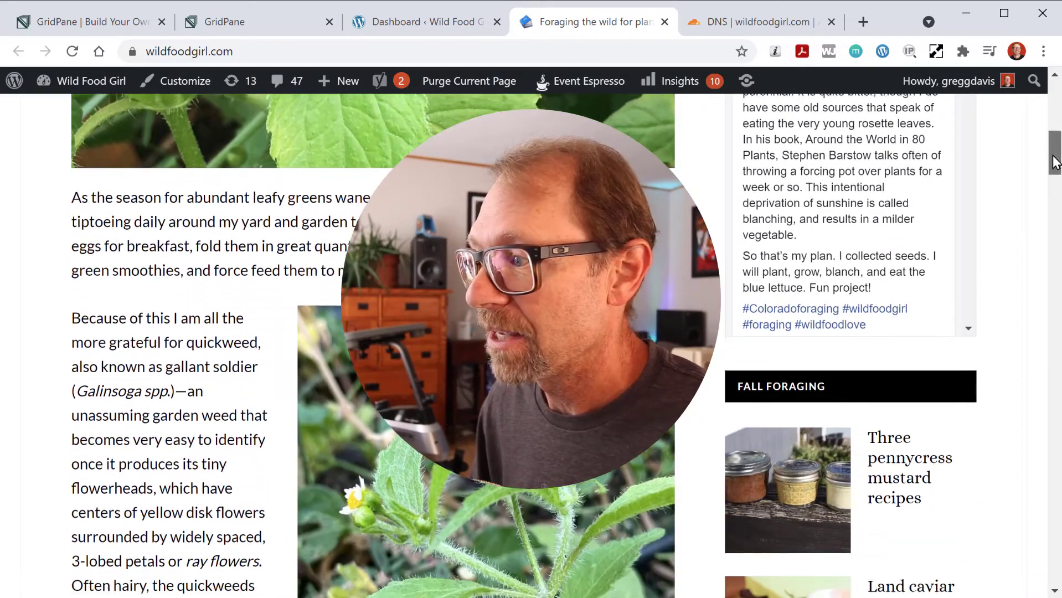
scroll(1046, 259, "down", 20)
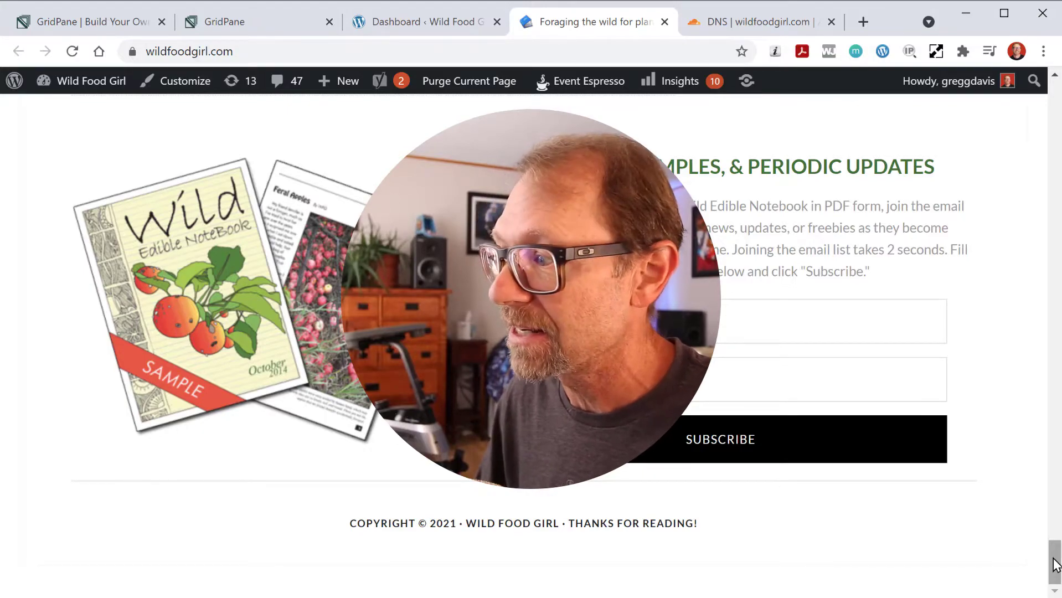
left_click_drag(1057, 565, 1057, 105)
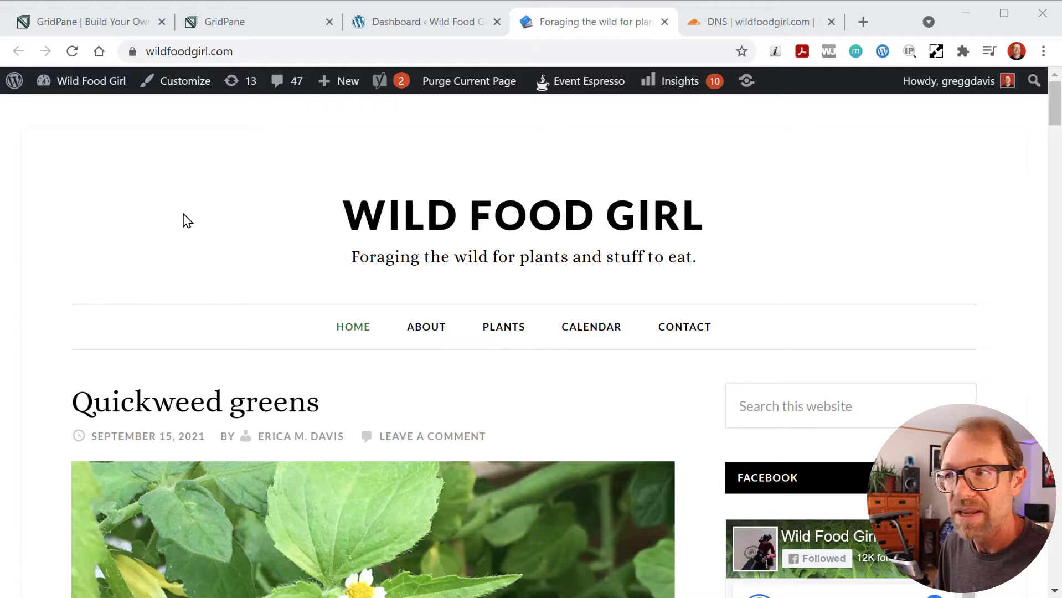
Step: Look over the GridPane home page and the account's Servers page, expanding the server provisioning options
left_click(129, 17)
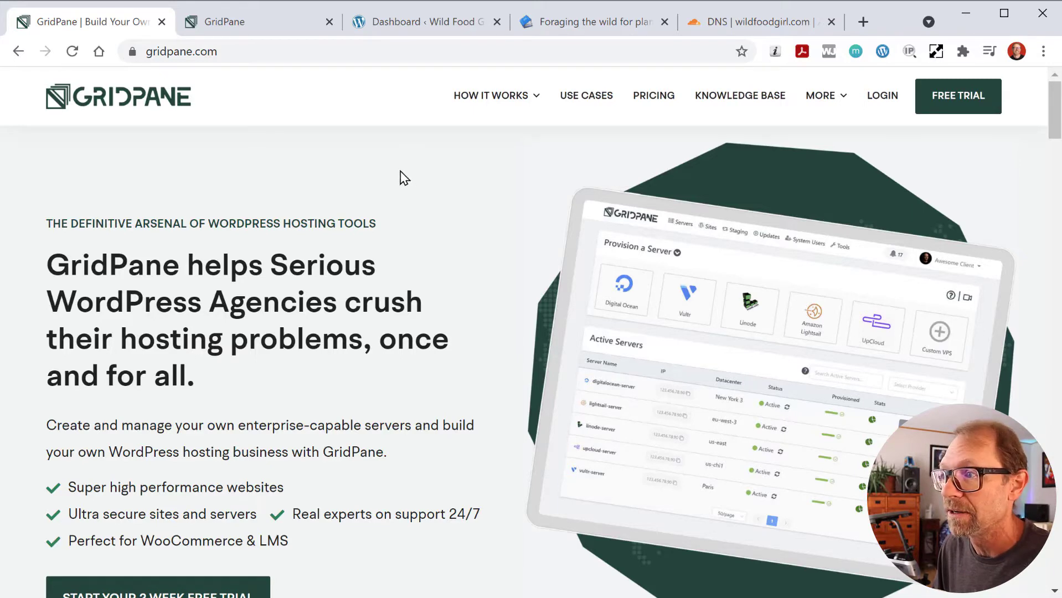
left_click(239, 24)
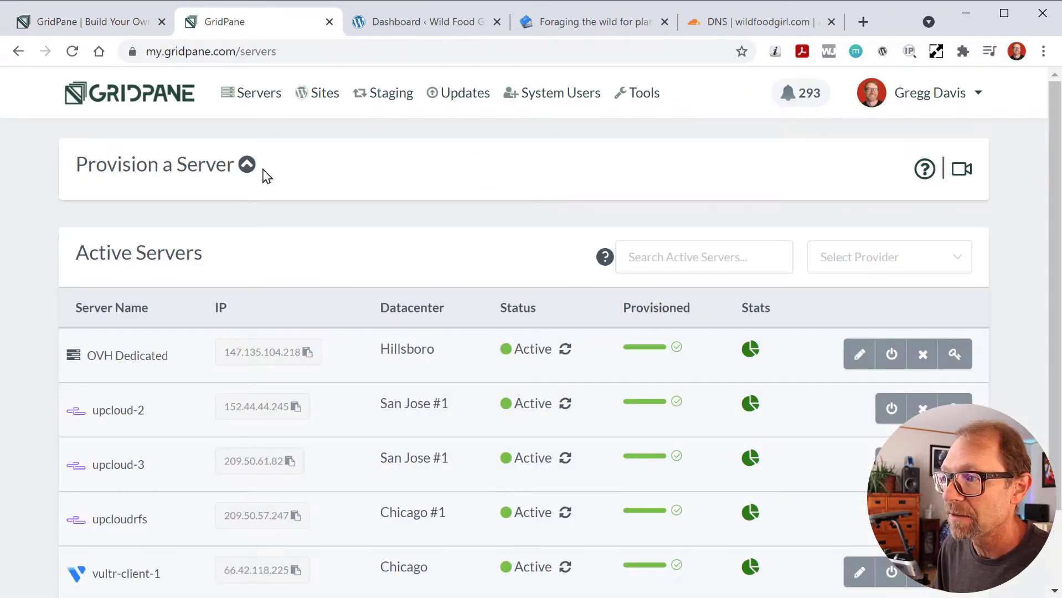
left_click(247, 166)
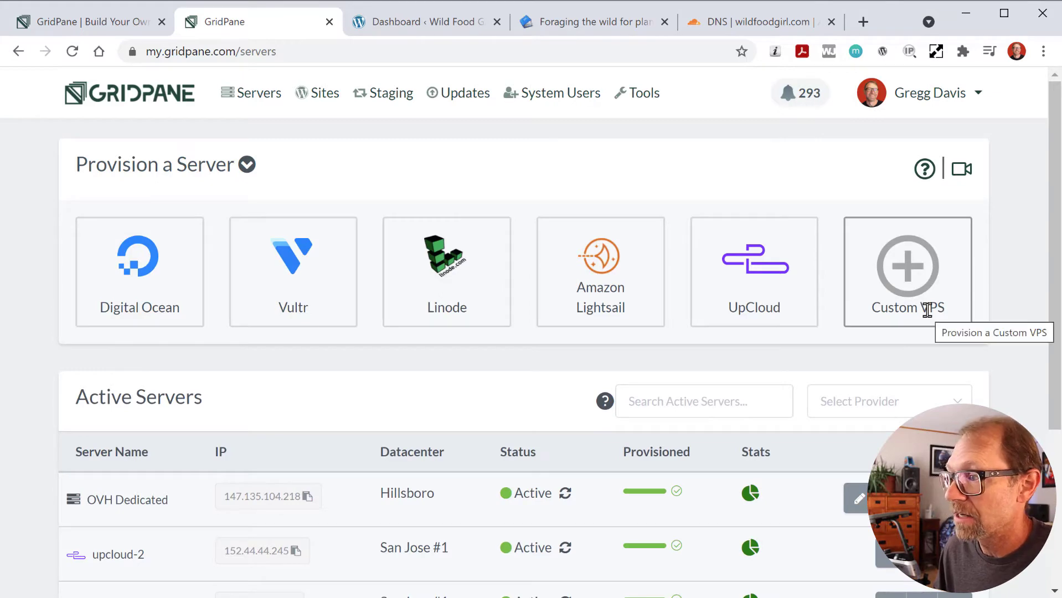
scroll(480, 288, "down", 1)
scroll(481, 288, "down", 2)
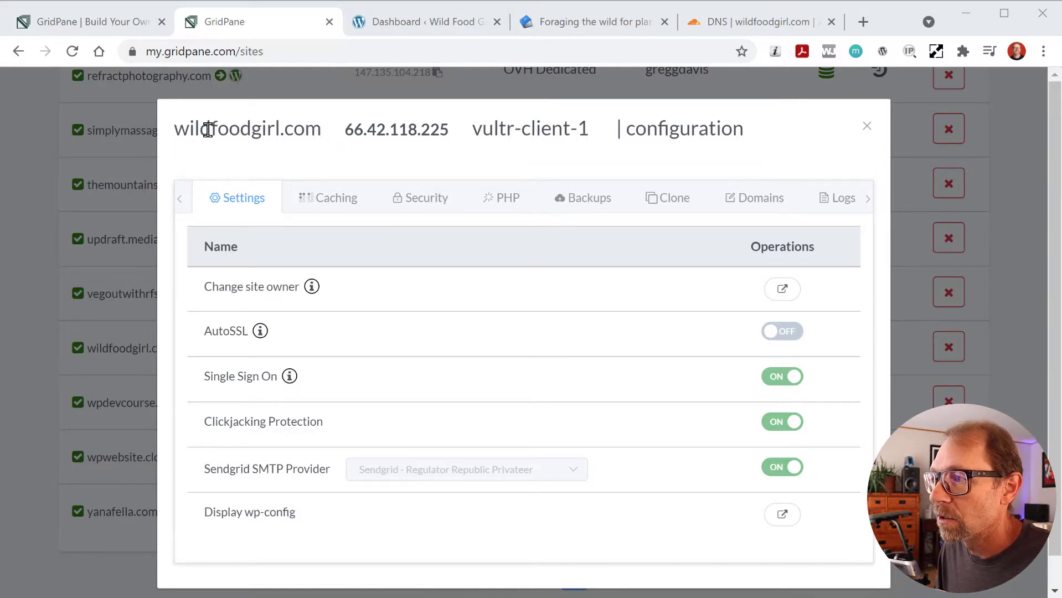
Step: Start a same-site URL clone of wildfoodgirl.com to the OVH Dedicated server
scroll(476, 210, "down", 1)
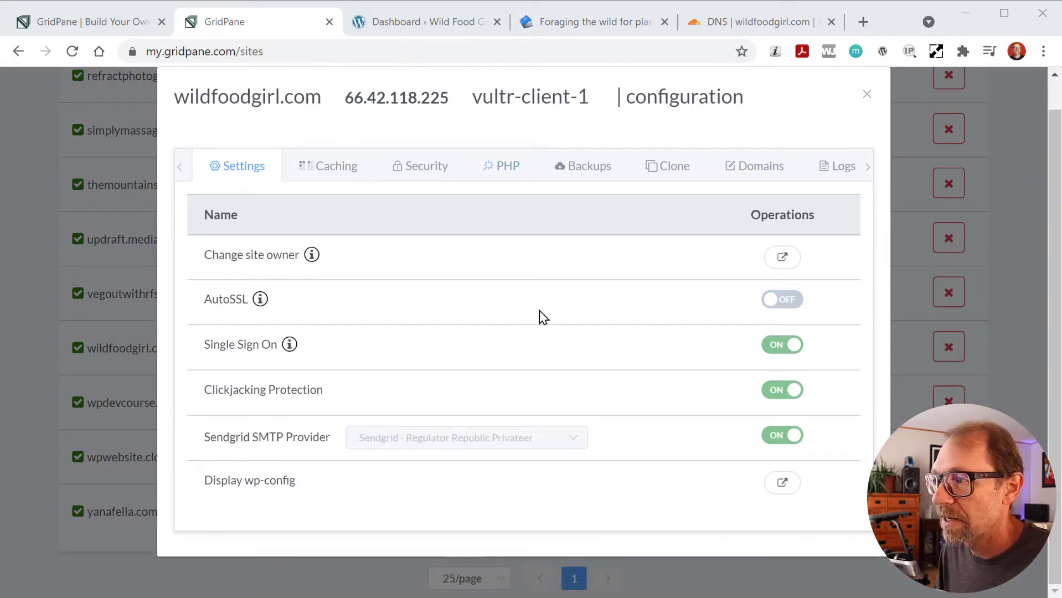
scroll(532, 311, "up", 1)
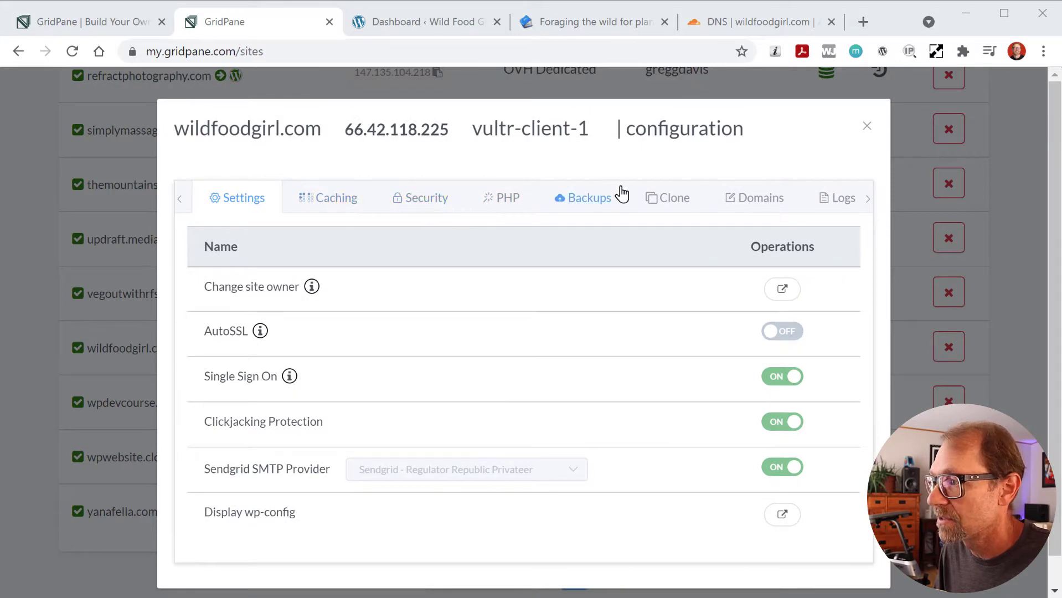
left_click(675, 200)
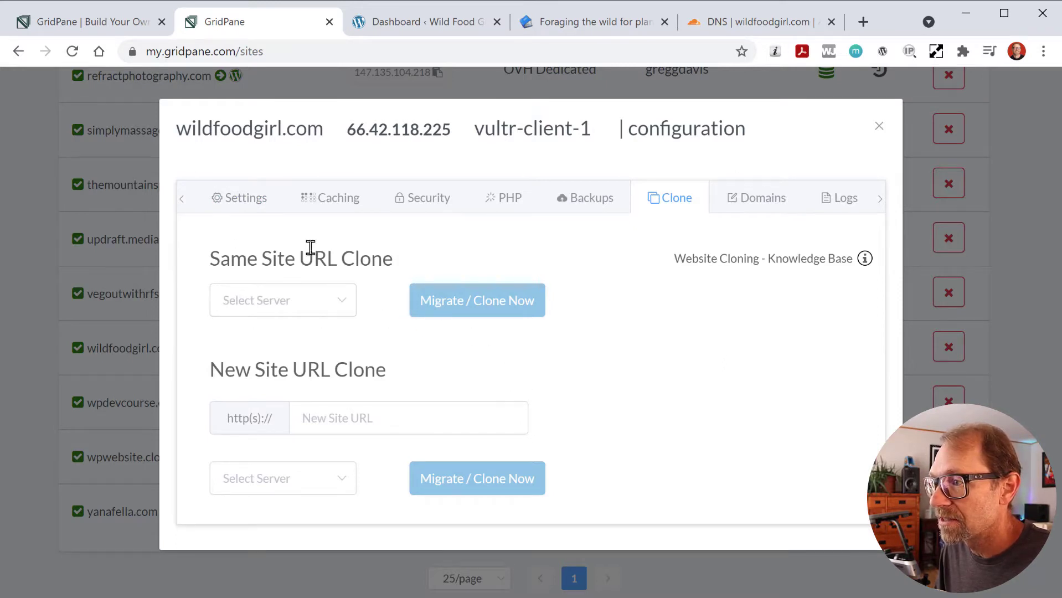
left_click(343, 306)
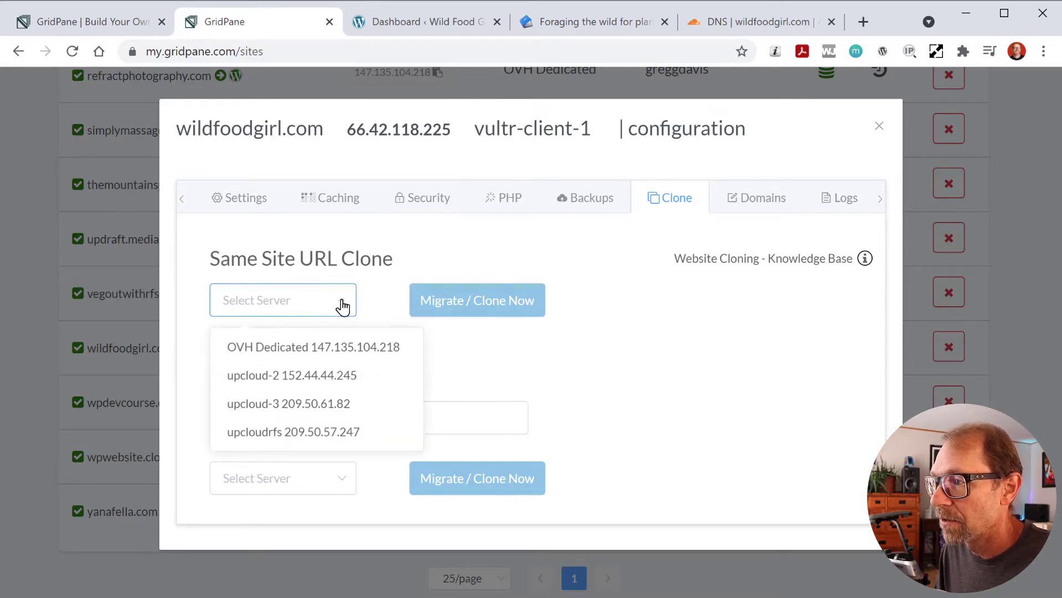
left_click(309, 349)
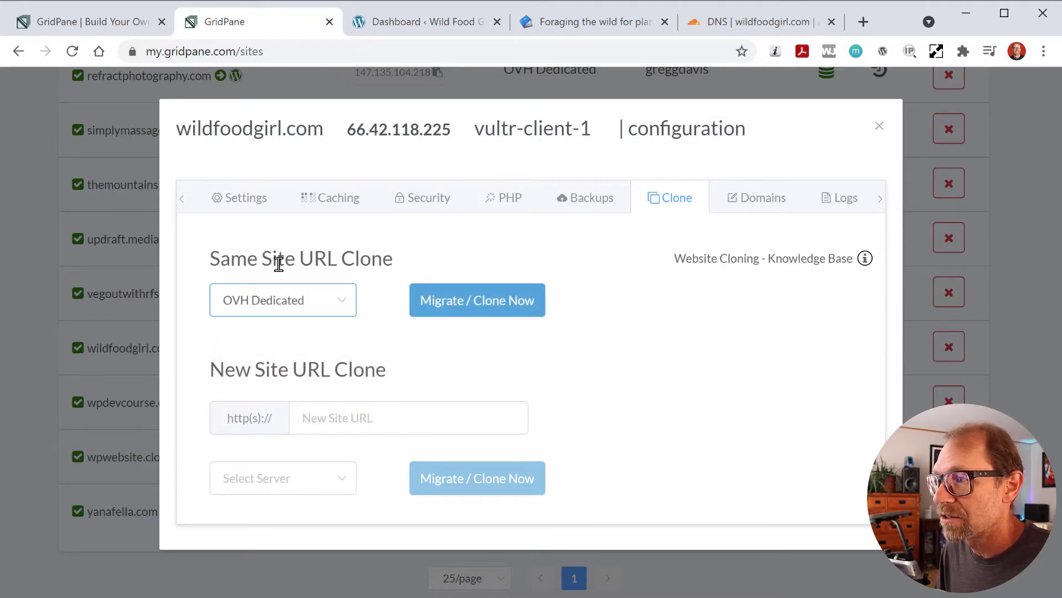
left_click(503, 305)
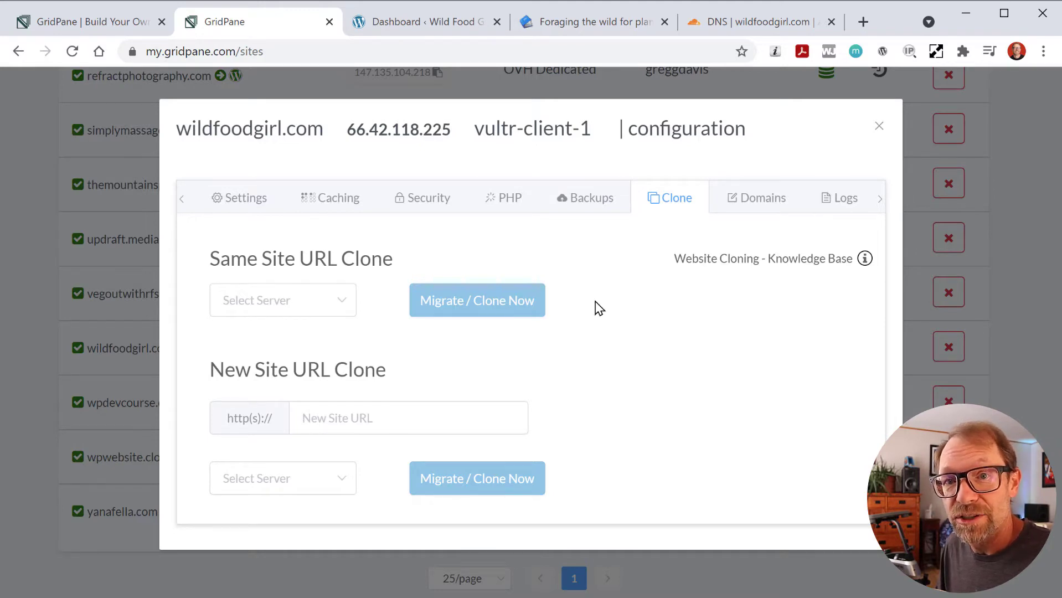
Step: Check the wildfoodgirl.com DNS records in Cloudflare against the site's current server IP in GridPane
left_click(697, 24)
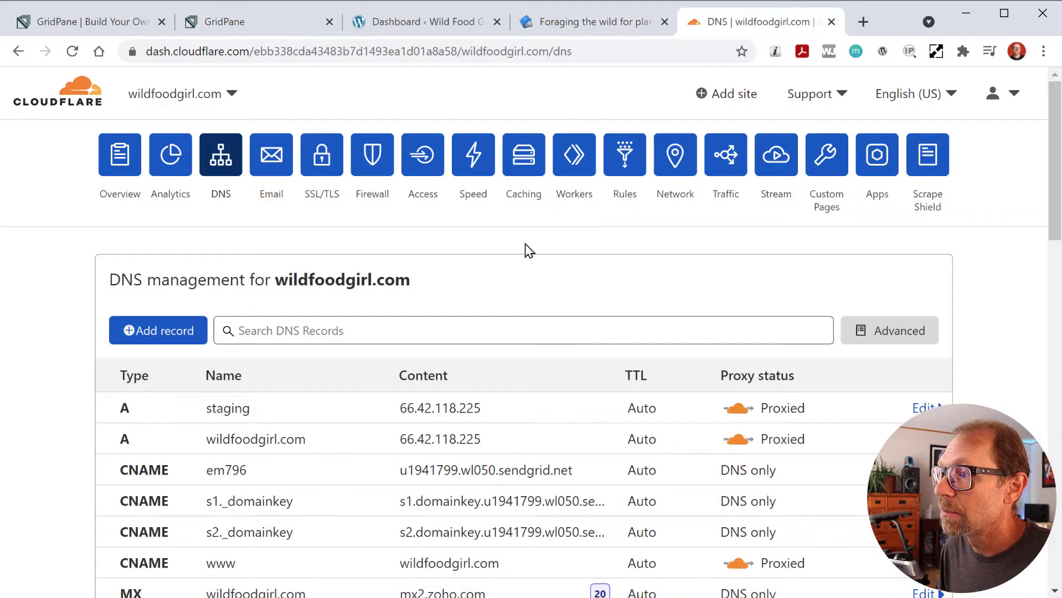
scroll(526, 249, "down", 4)
scroll(526, 254, "up", 3)
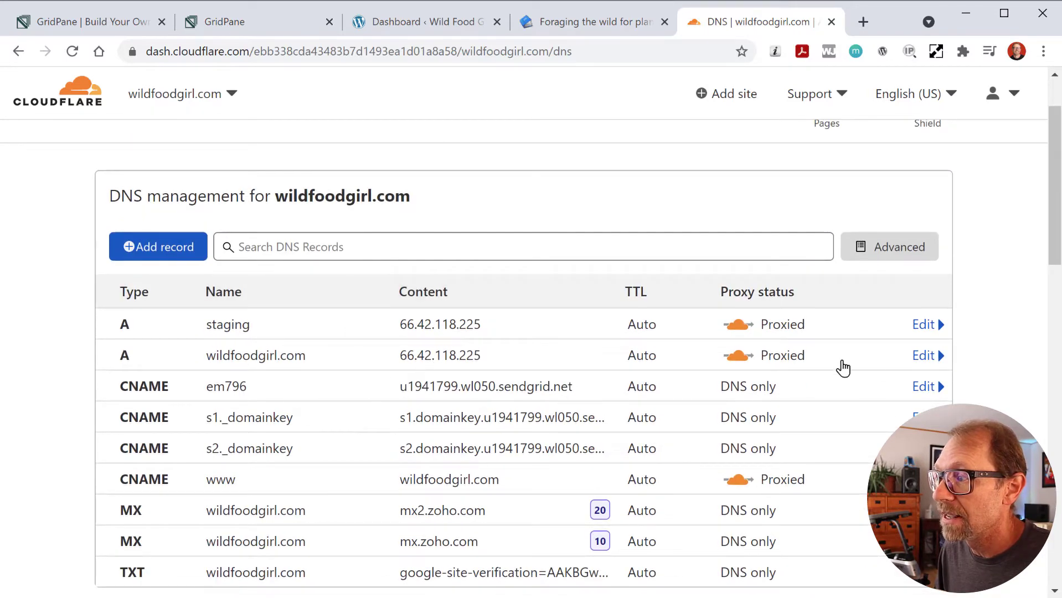
left_click(280, 25)
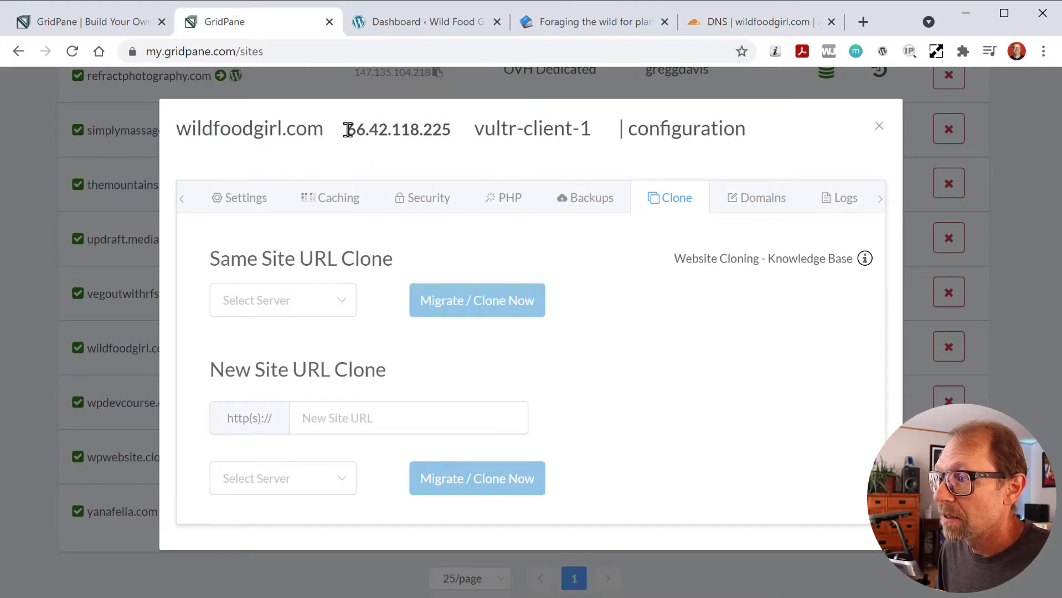
left_click_drag(348, 130, 441, 147)
left_click(446, 132)
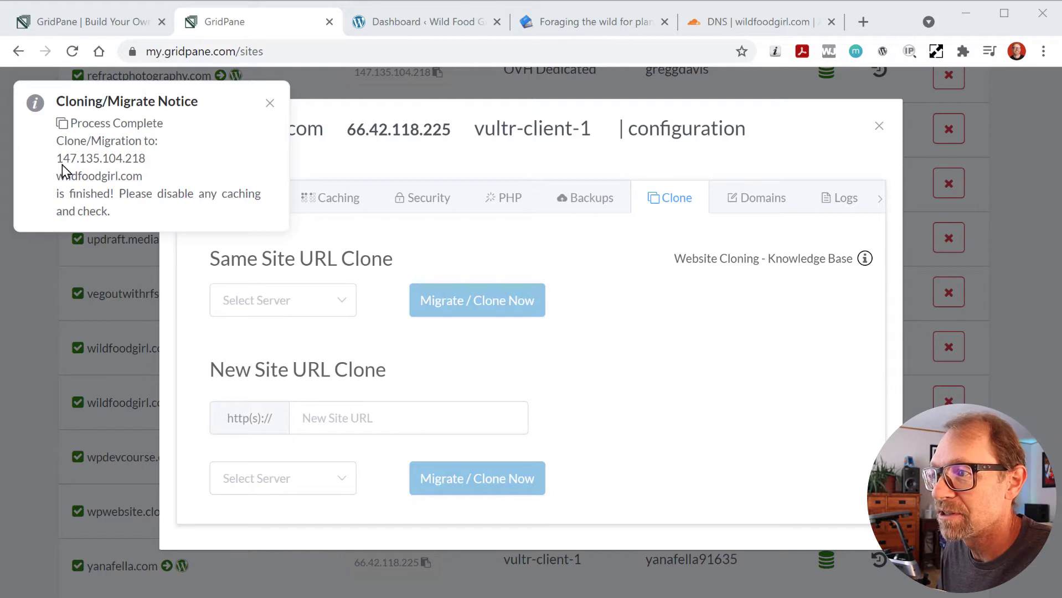
Step: Read the destination IP in the Cloning/Migrate Notice and dismiss the notice
left_click_drag(60, 159, 154, 166)
left_click(152, 176)
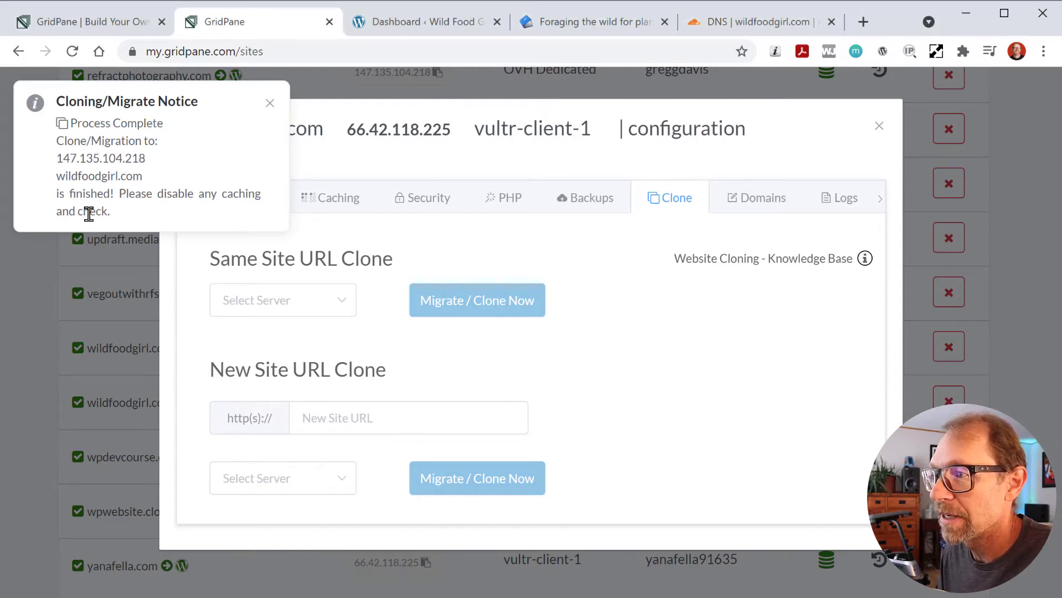
left_click(270, 104)
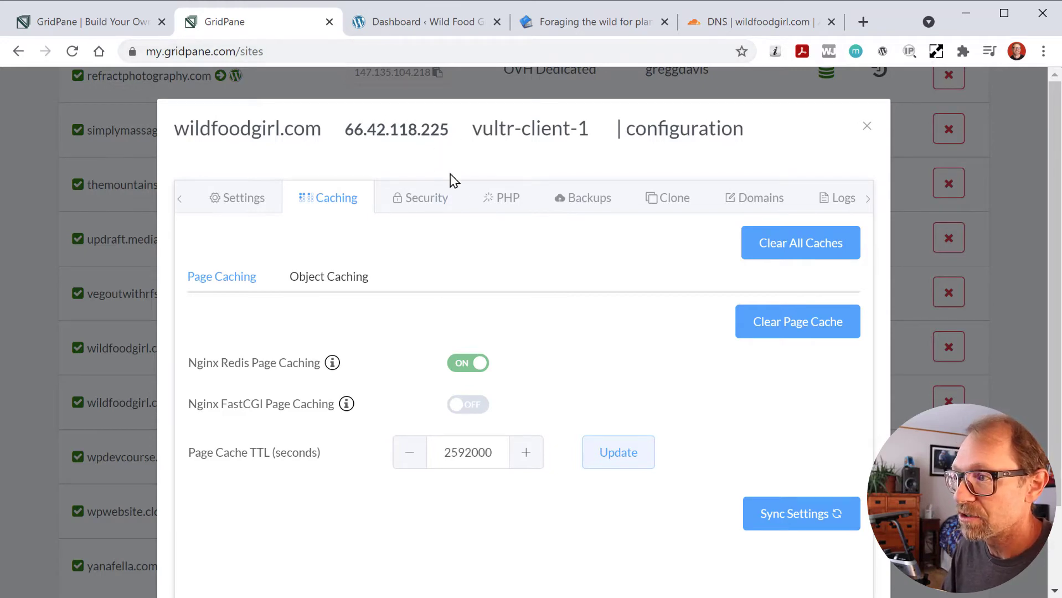
Step: Switch to the live wildfoodgirl.com home page and look through its content
left_click(592, 22)
scroll(467, 335, "down", 12)
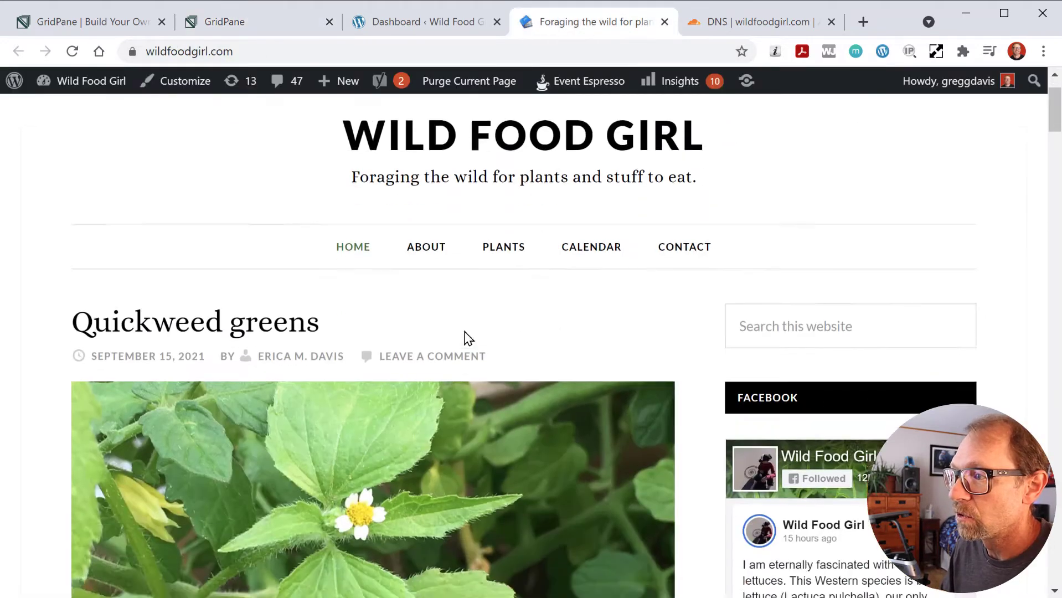
scroll(465, 337, "up", 11)
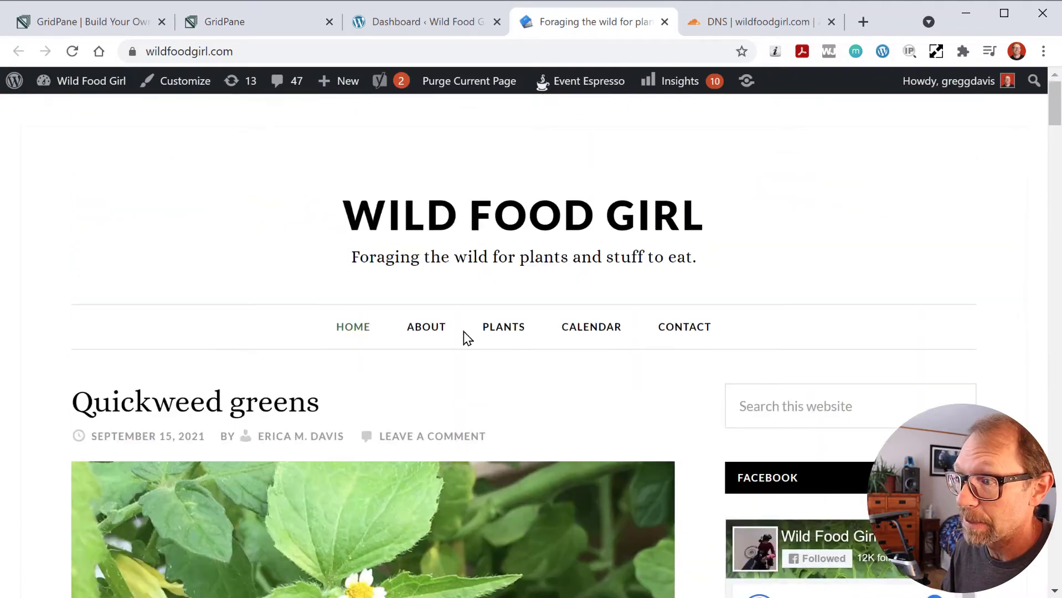
scroll(467, 337, "down", 9)
scroll(467, 338, "up", 9)
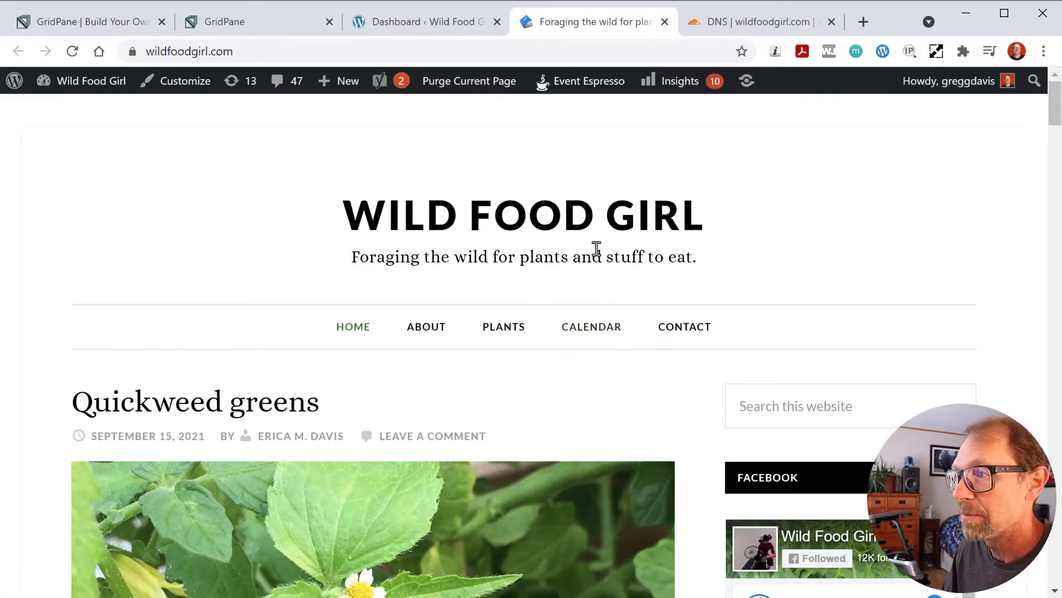
Step: From the WordPress dashboard, look up the site's server IP with the DNSlytics extension and close the lookup
left_click(458, 13)
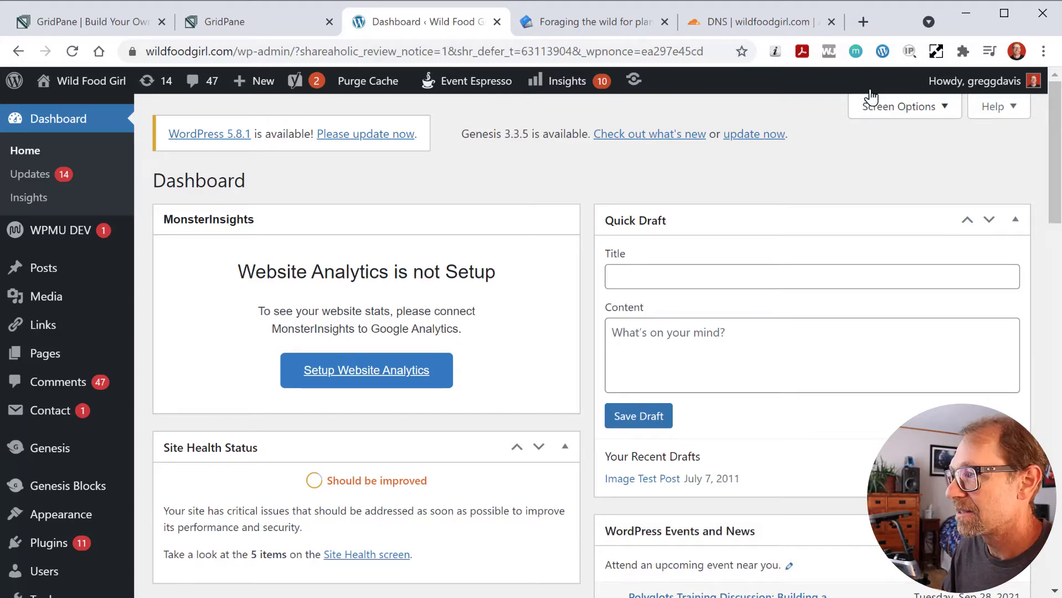
left_click(910, 52)
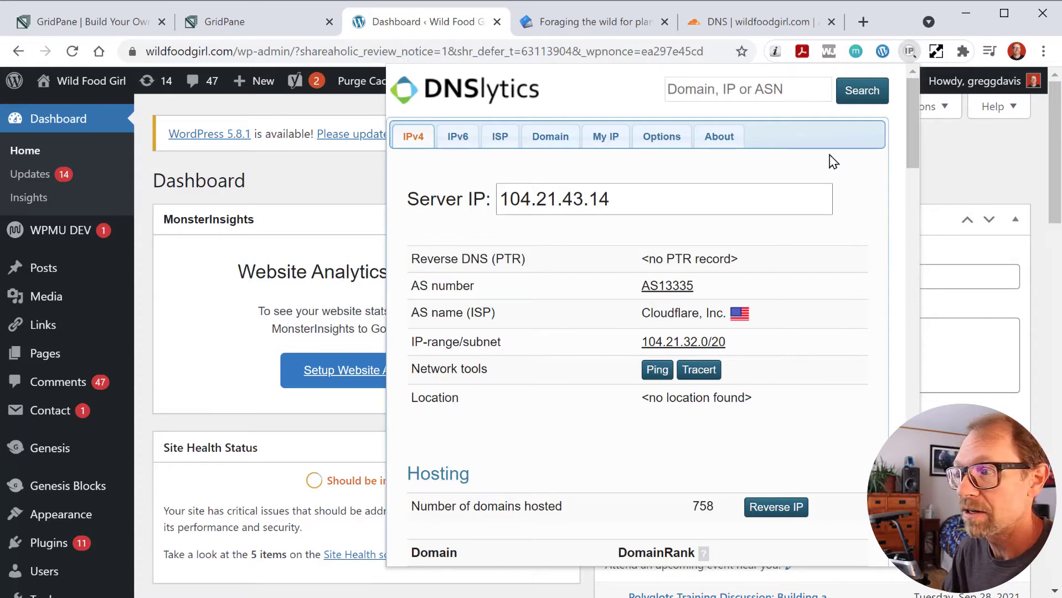
left_click_drag(502, 198, 620, 199)
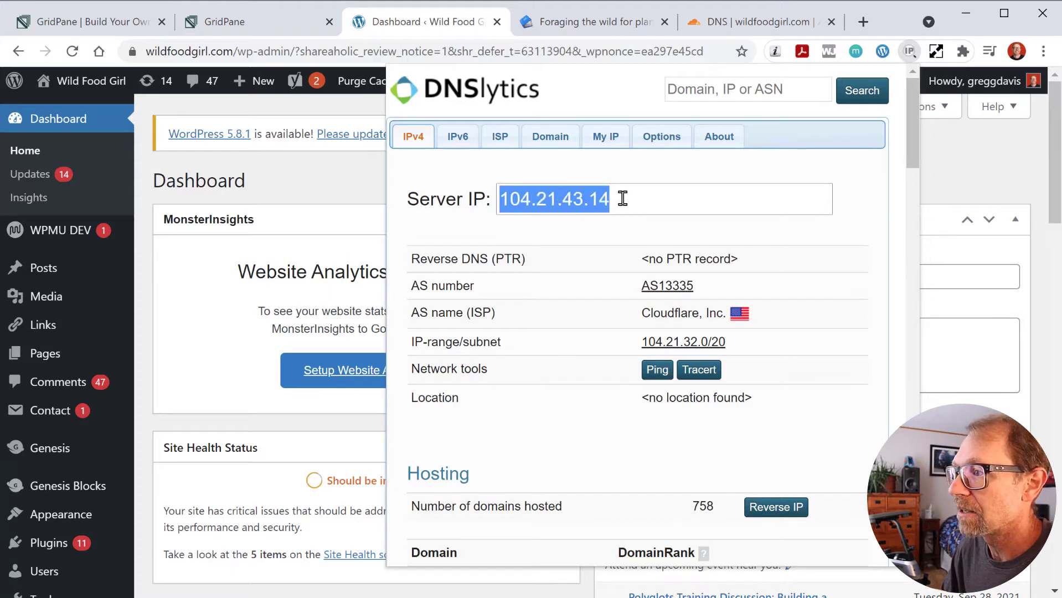
left_click(846, 200)
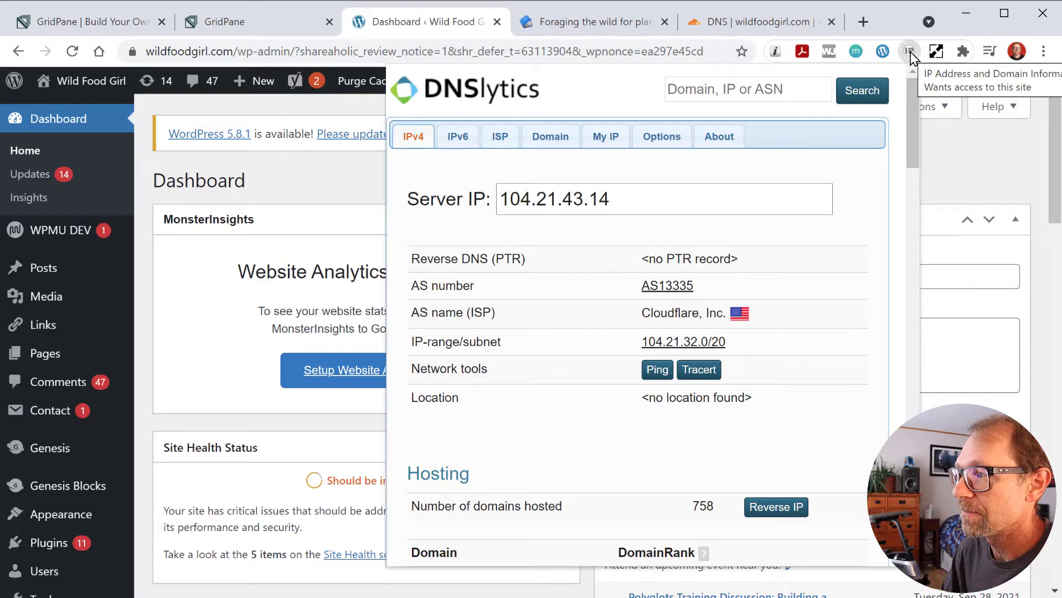
left_click(911, 52)
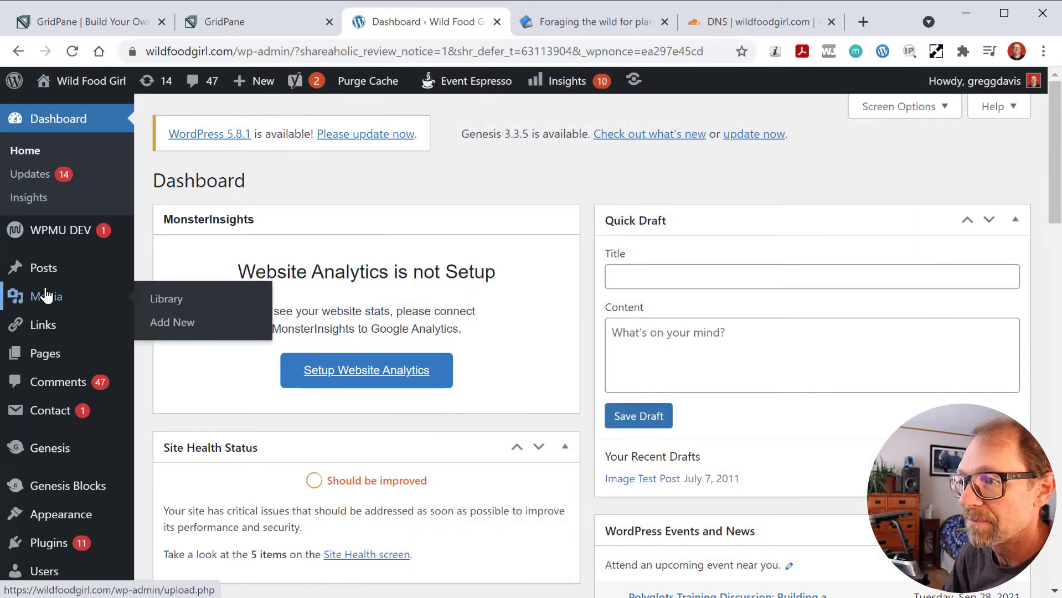
Step: Open the list of all pages in the Wild Food Girl WordPress admin
mouse_move(47, 357)
left_click(179, 357)
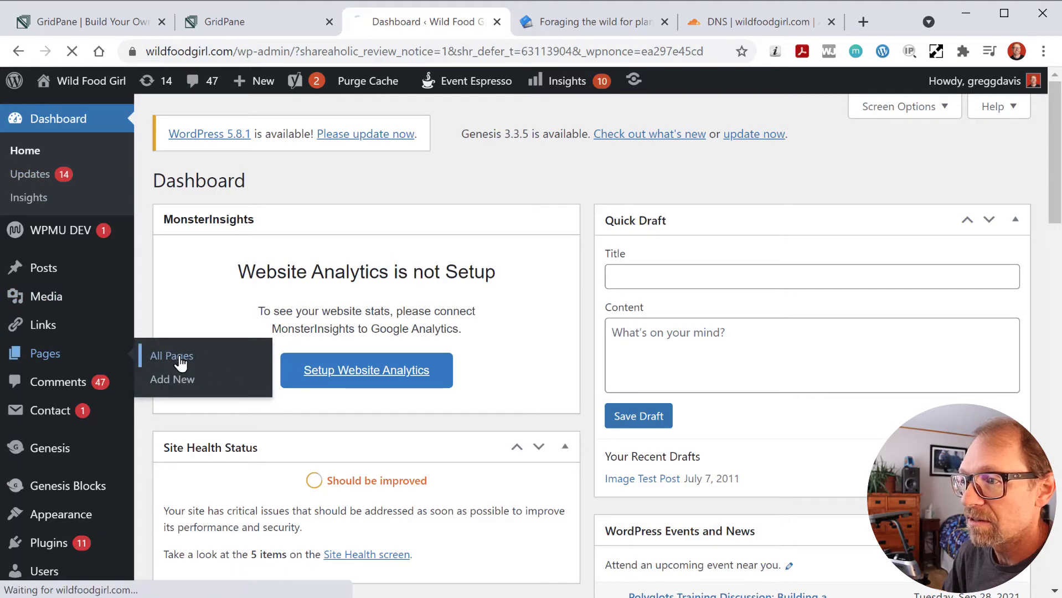
scroll(278, 323, "down", 5)
Step: Open the About page on the live wildfoodgirl.com site and look through its content
left_click(614, 21)
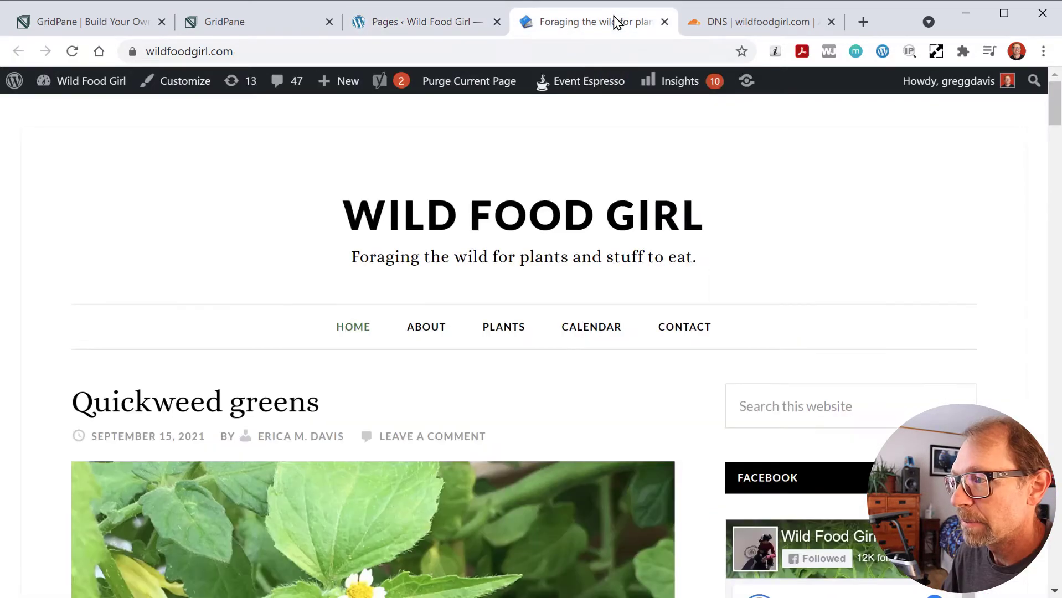
mouse_move(448, 336)
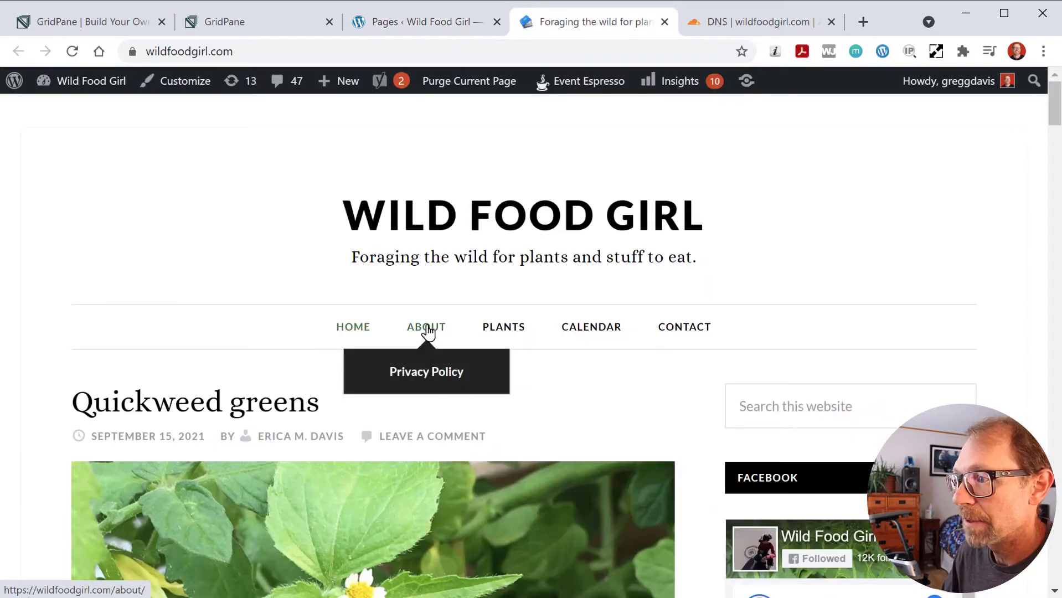
left_click(428, 331)
mouse_move(514, 400)
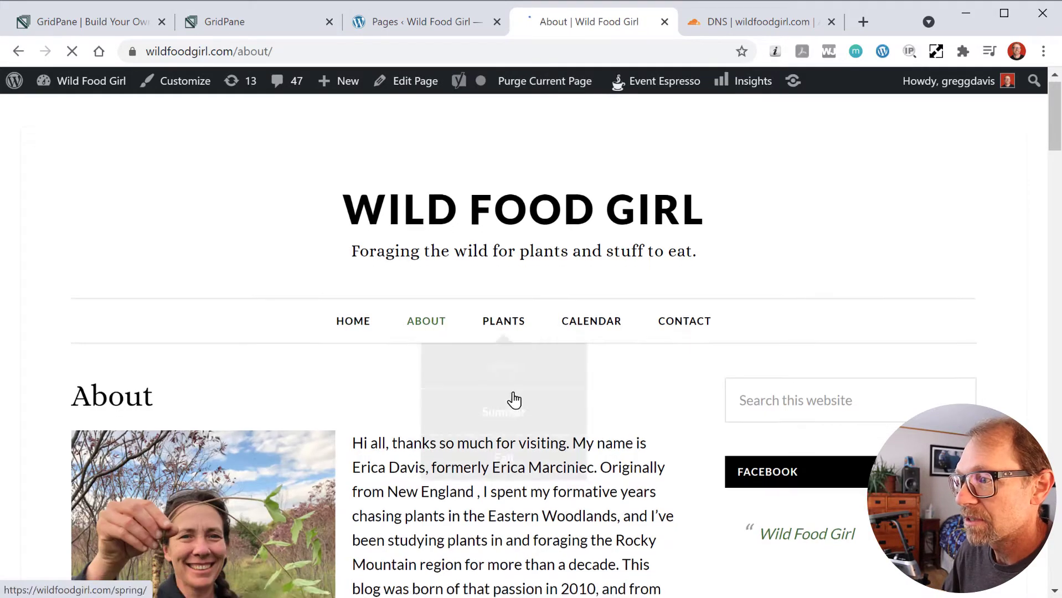
scroll(514, 400, "down", 6)
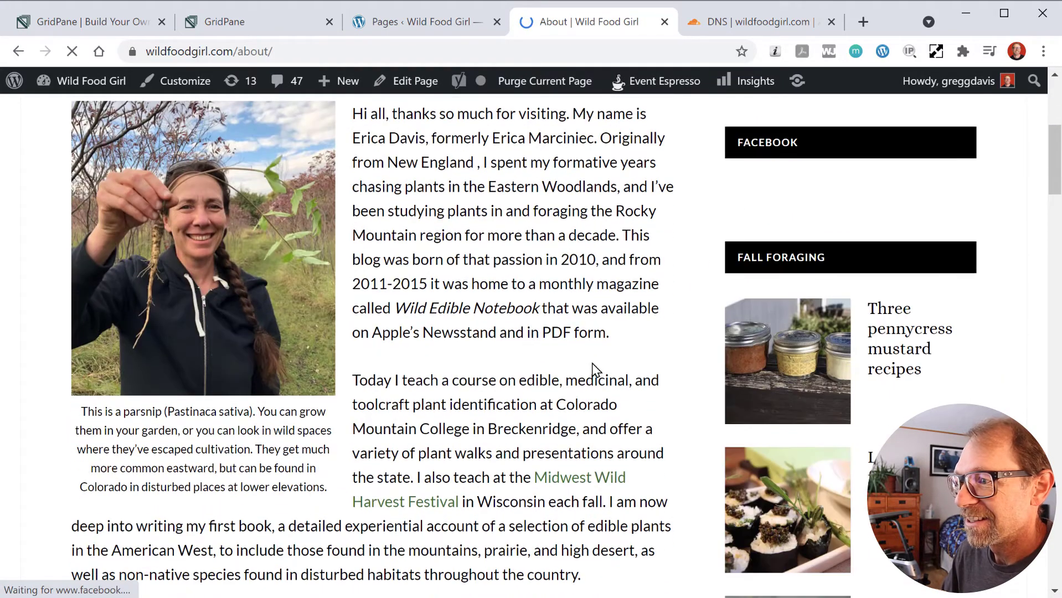
scroll(593, 364, "up", 1)
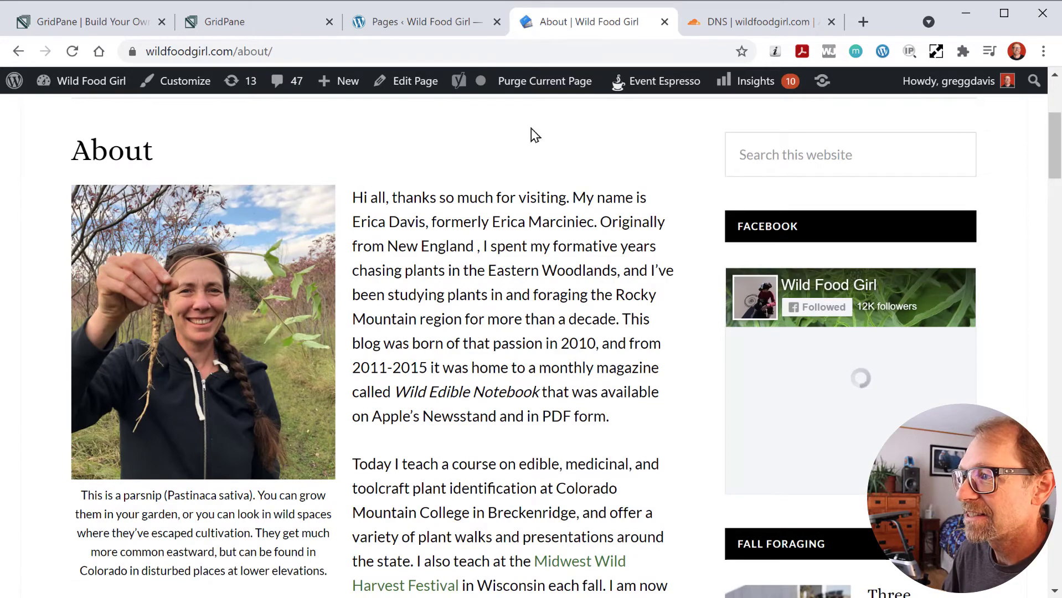
Step: From the WordPress pages list, open the published About page in the classic editor
left_click(428, 22)
scroll(343, 455, "up", 9)
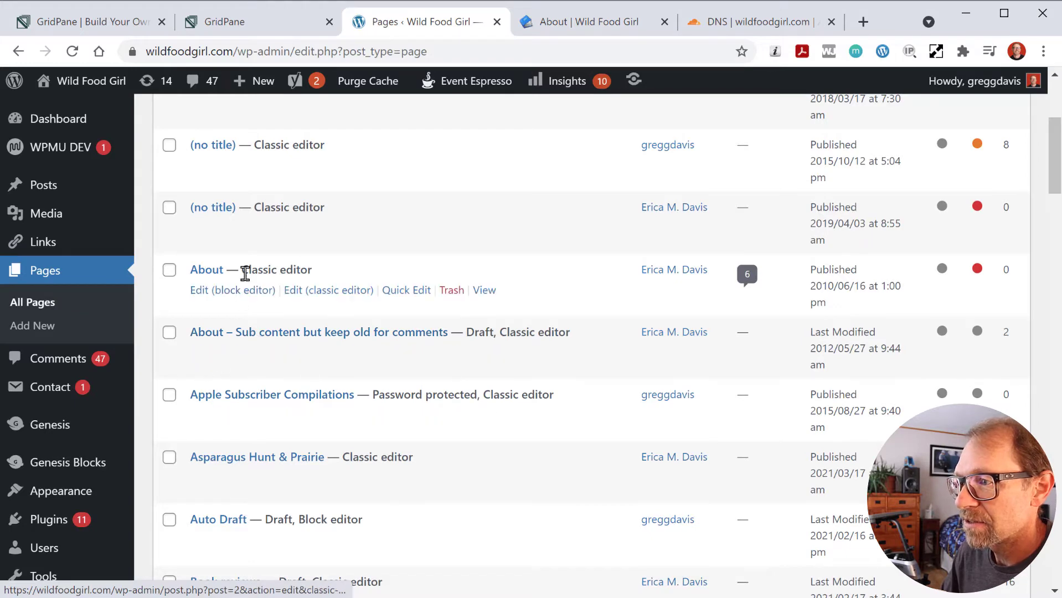
left_click(213, 275)
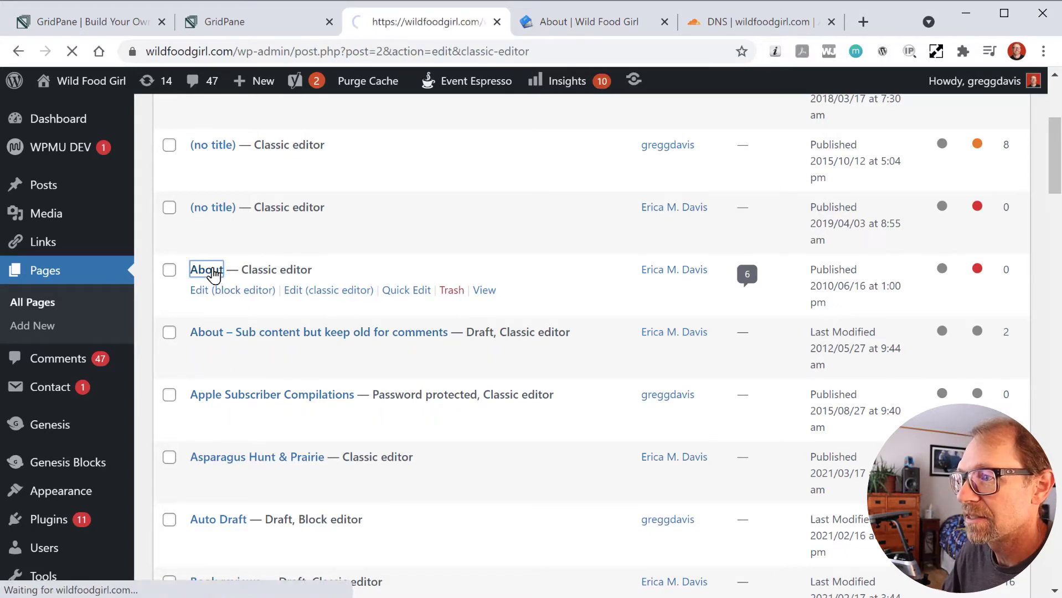
Step: Insert a semicolon after "soon" in the About page's closing sentence so it reads "soon; foraging!", and update the page
type("soon foraging!")
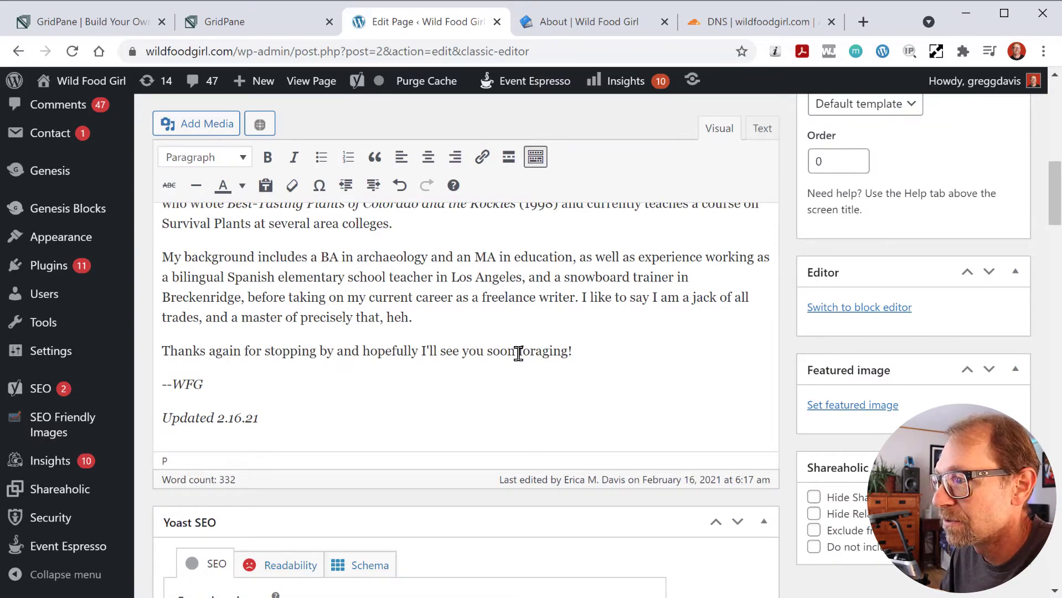
key("Left")
type(",")
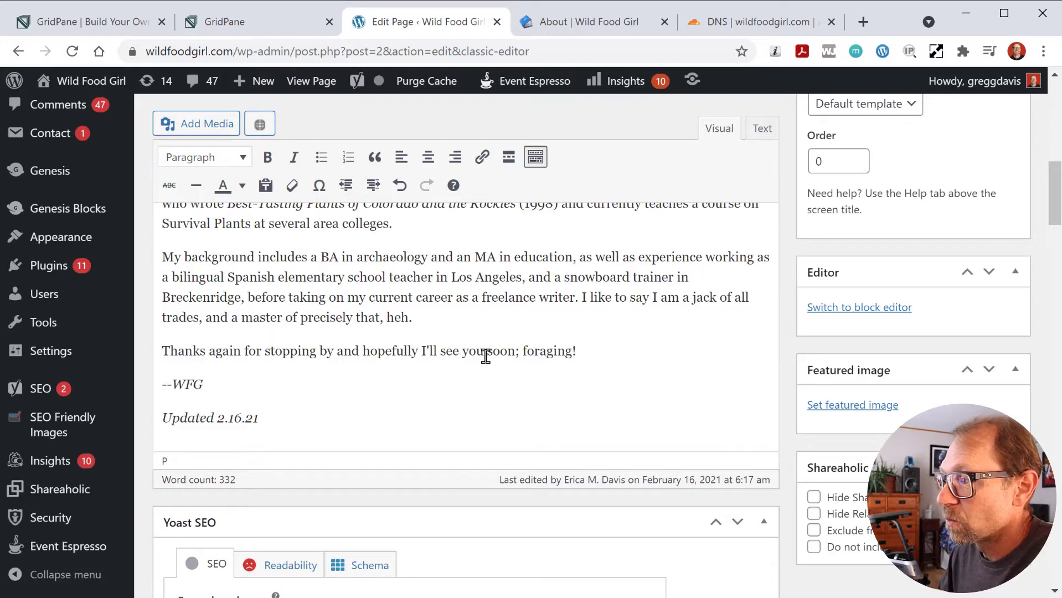
left_click_drag(485, 356, 517, 352)
left_click(630, 353)
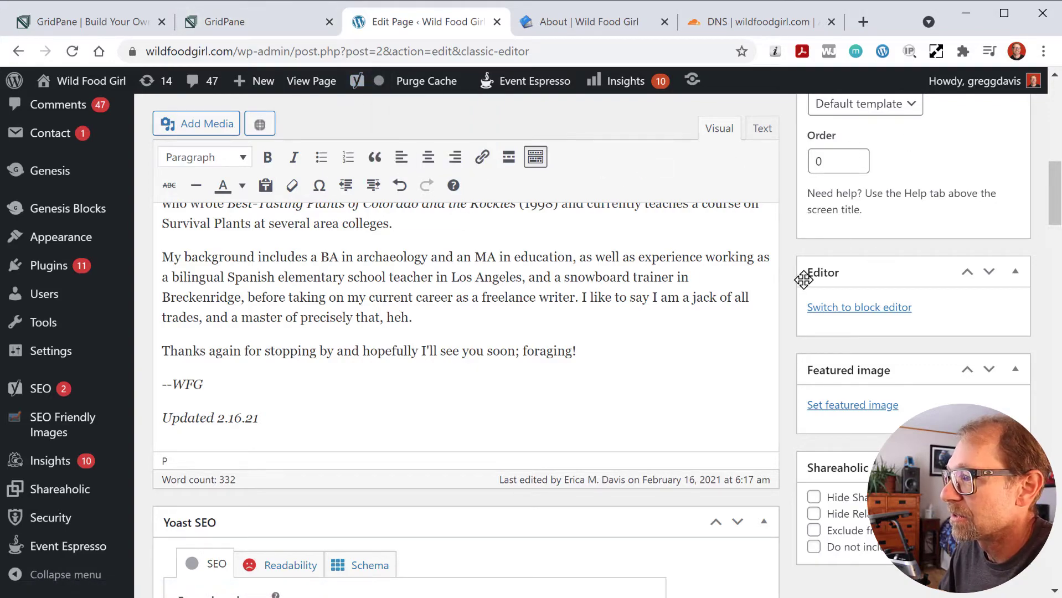
scroll(789, 294, "up", 1)
scroll(789, 294, "up", 8)
left_click(996, 464)
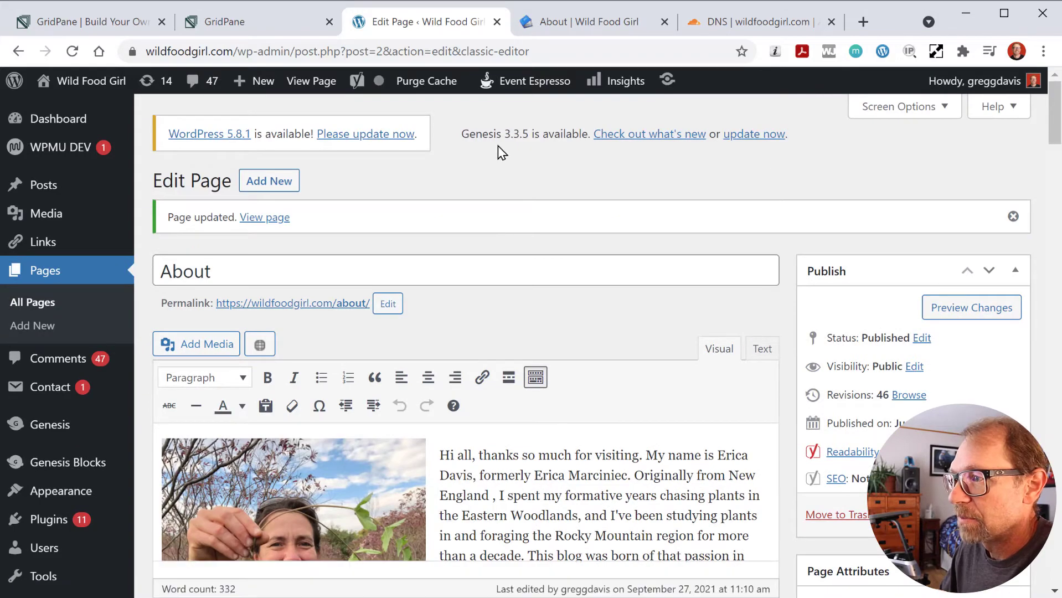
Step: Reload the live About page, check the punctuation in its closing sentence, and close the site's tabs
left_click(550, 21)
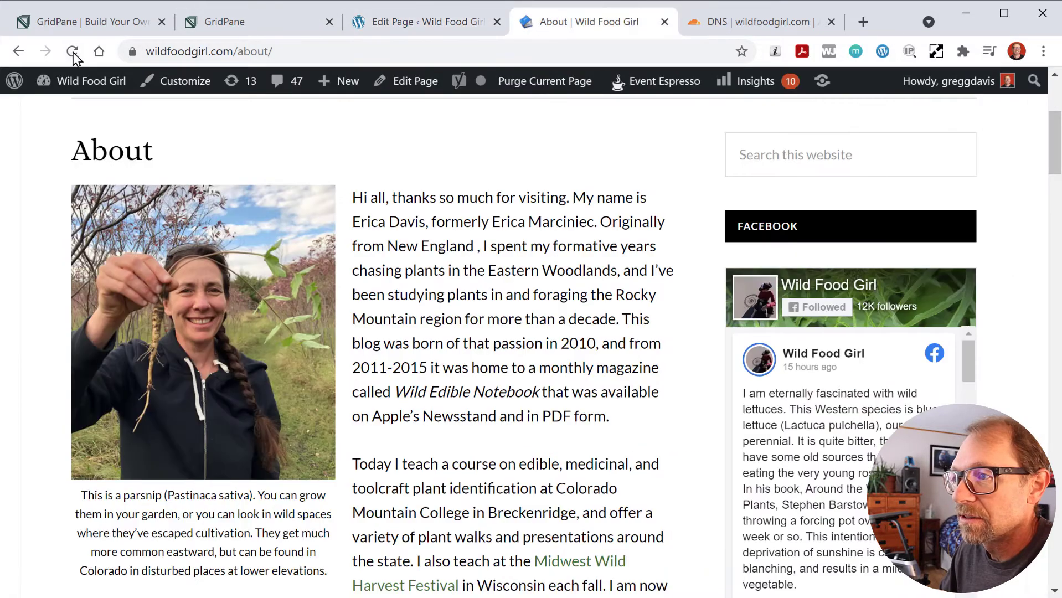
left_click(72, 51)
scroll(498, 310, "down", 7)
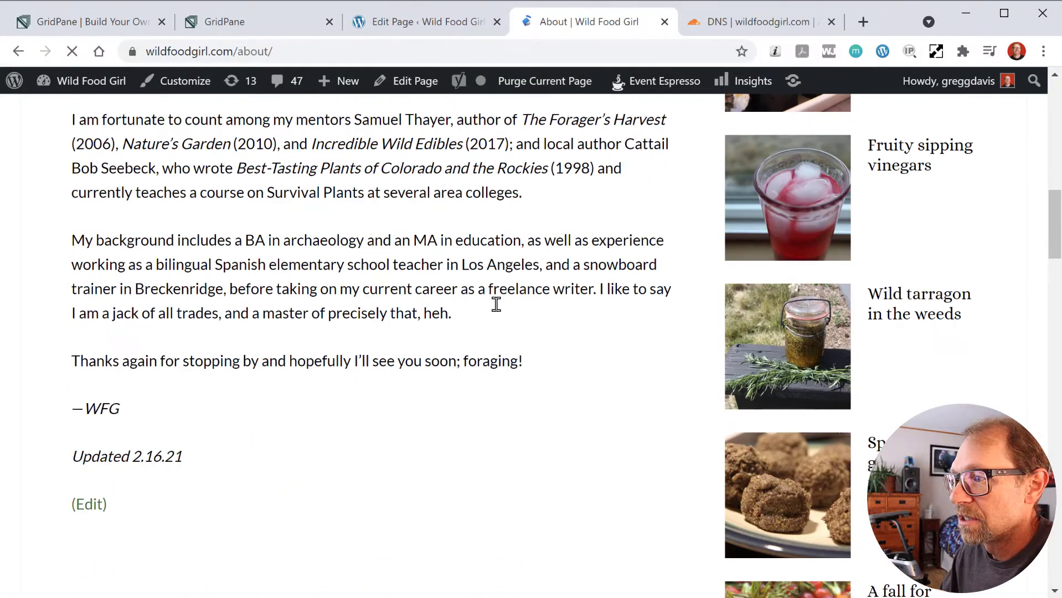
left_click_drag(427, 363, 467, 362)
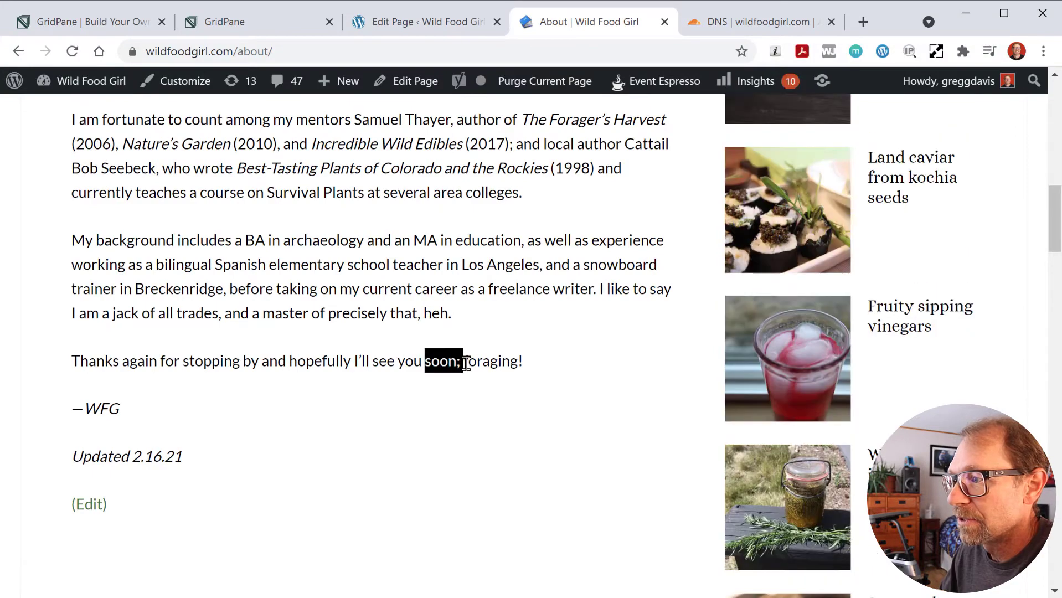
left_click(556, 347)
scroll(604, 319, "up", 10)
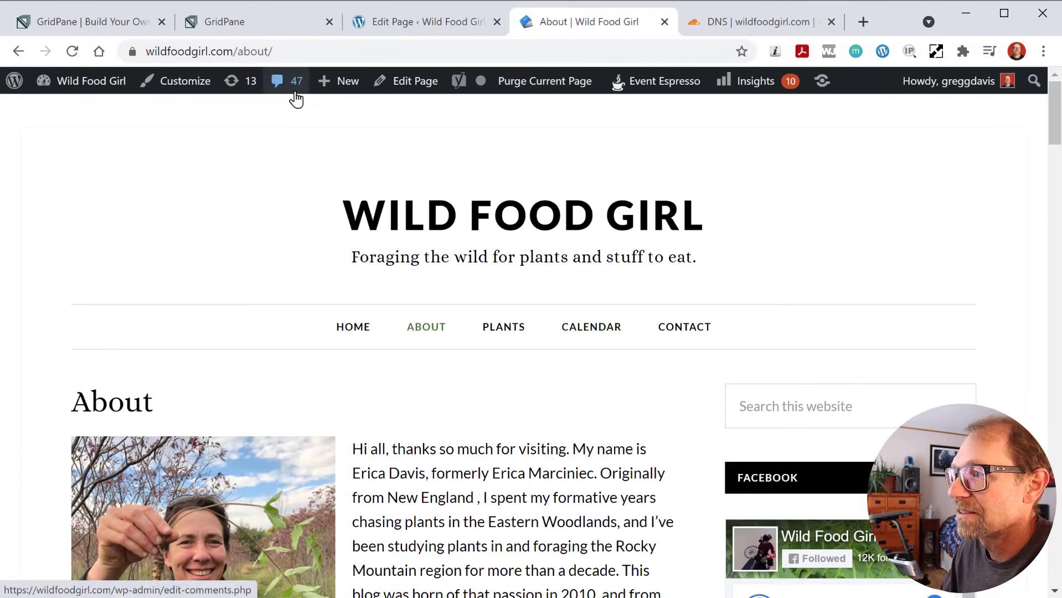
key("ctrl+w")
key("ctrl+w")
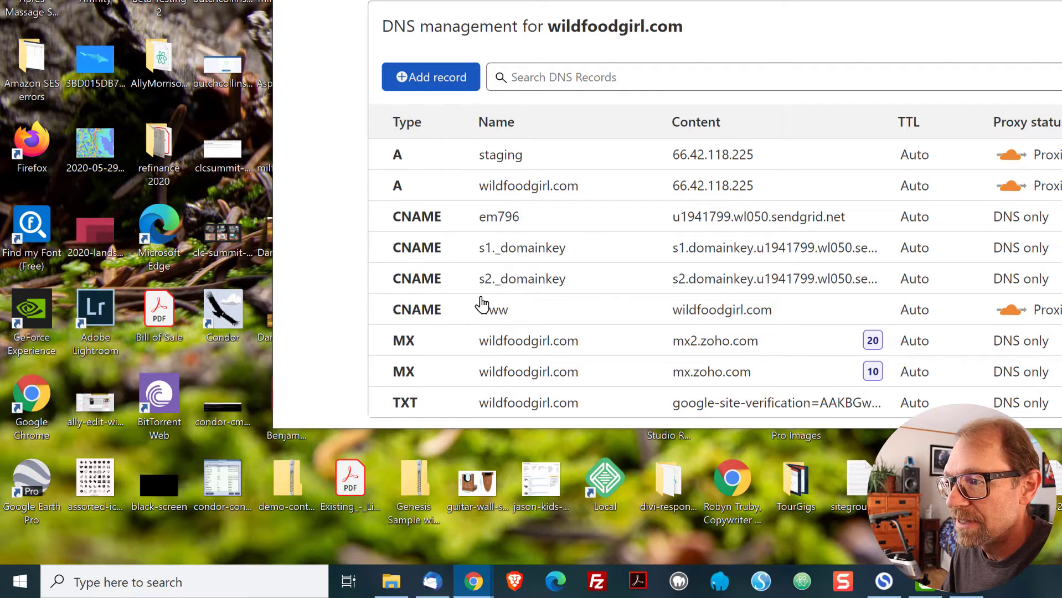
Step: Find Notepad through the Windows search and run it as administrator
left_click(103, 583)
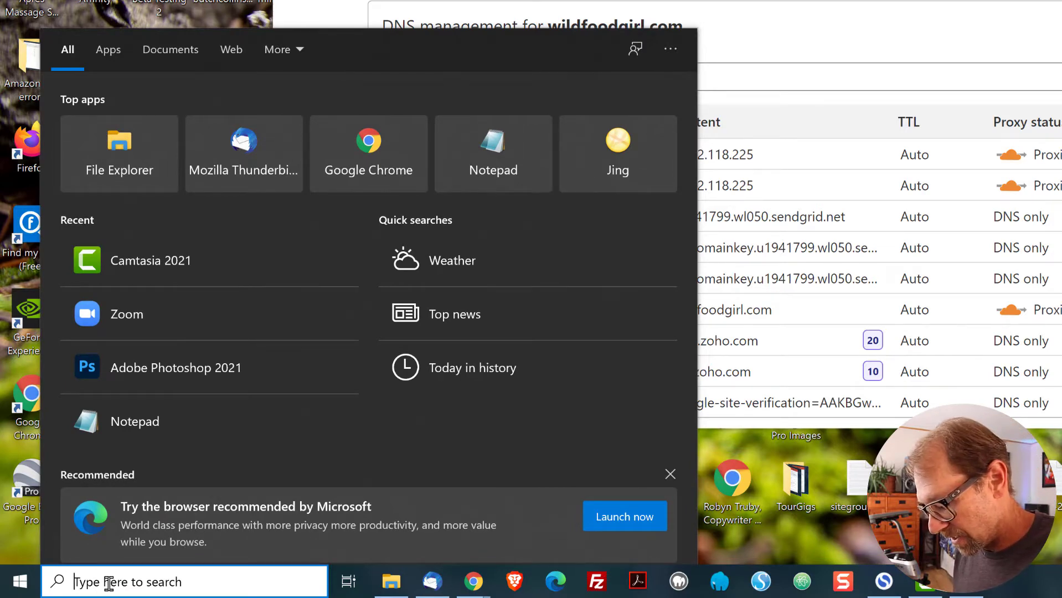
type("notepad")
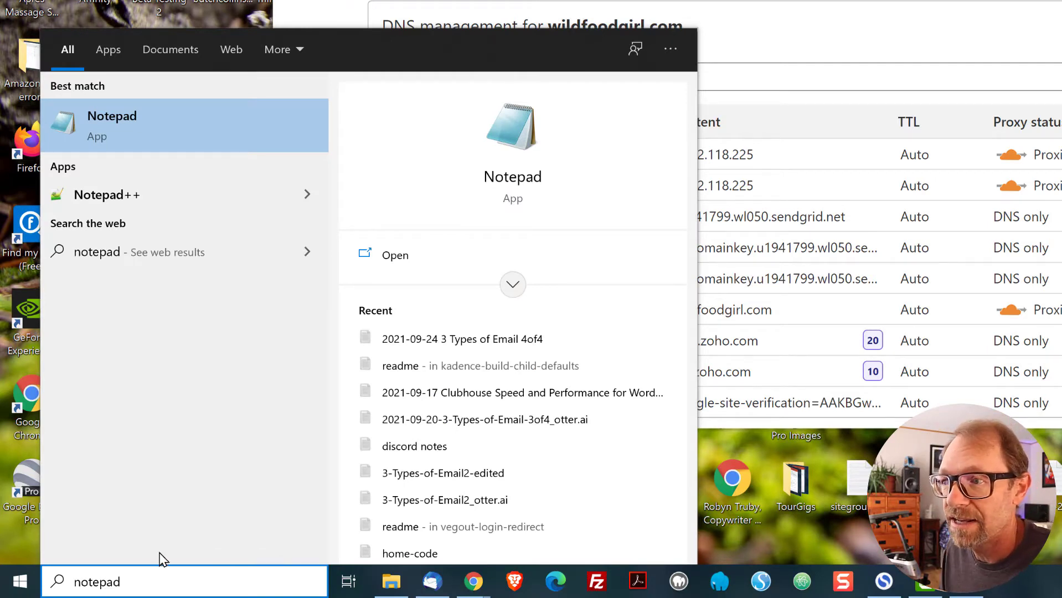
right_click(171, 118)
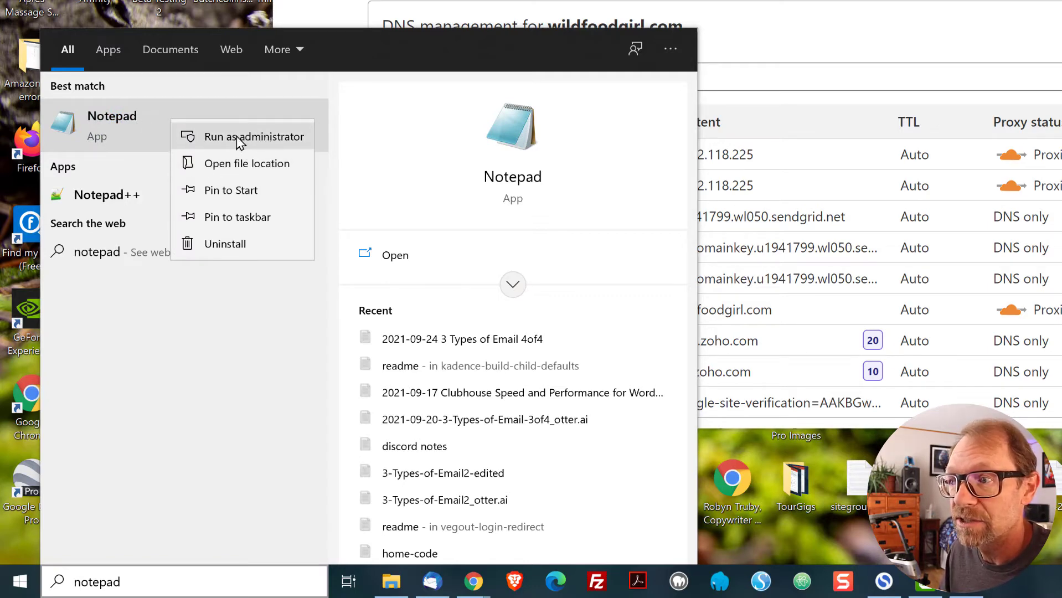
left_click(258, 138)
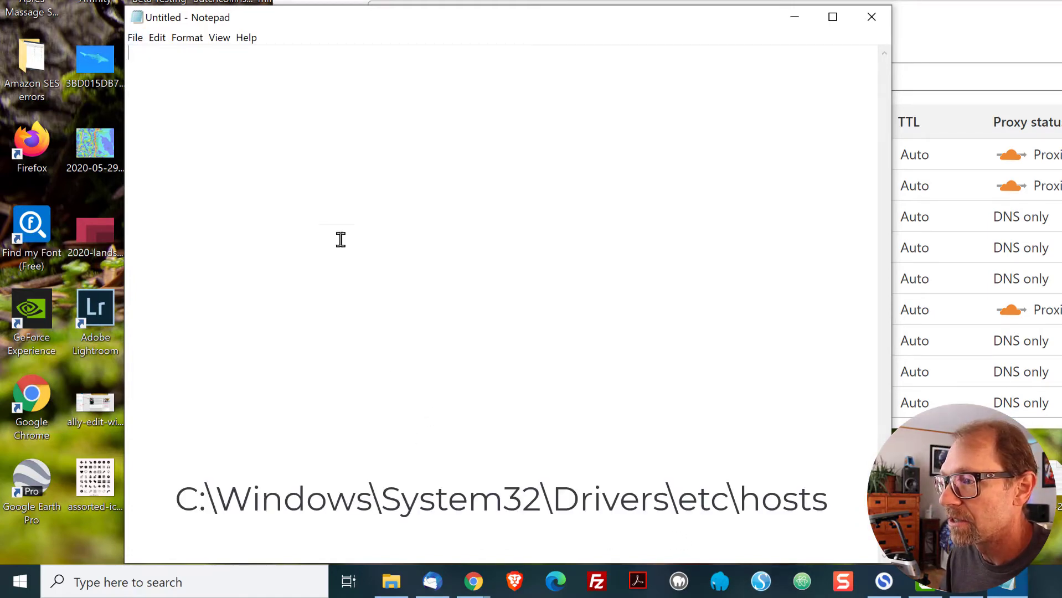
Step: Start opening a file in Notepad and browse to the folder C:\Windows\System32\drivers\etc
left_click(135, 39)
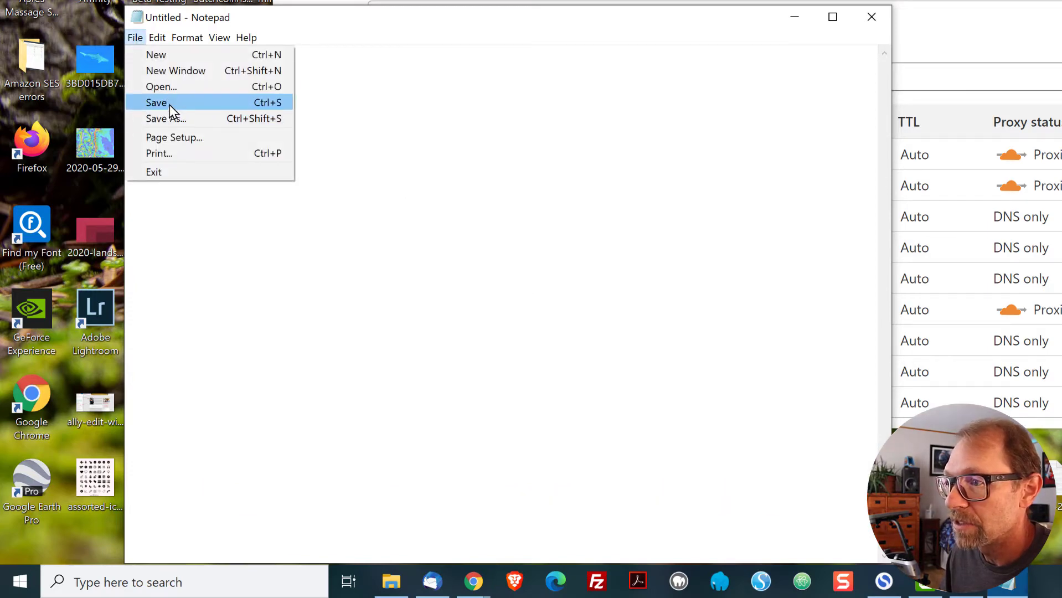
left_click(165, 90)
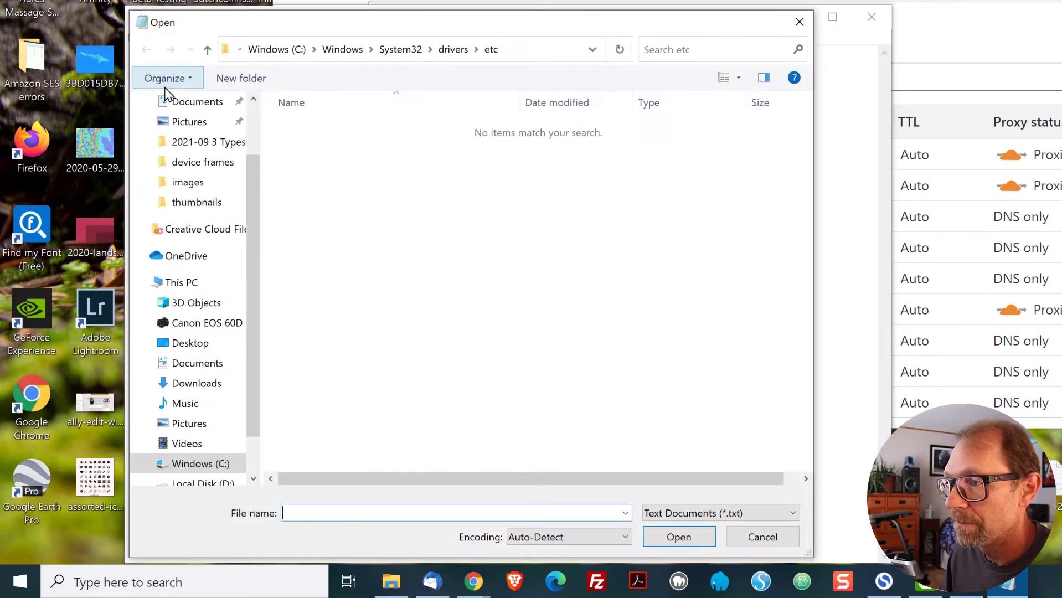
scroll(206, 264, "down", 1)
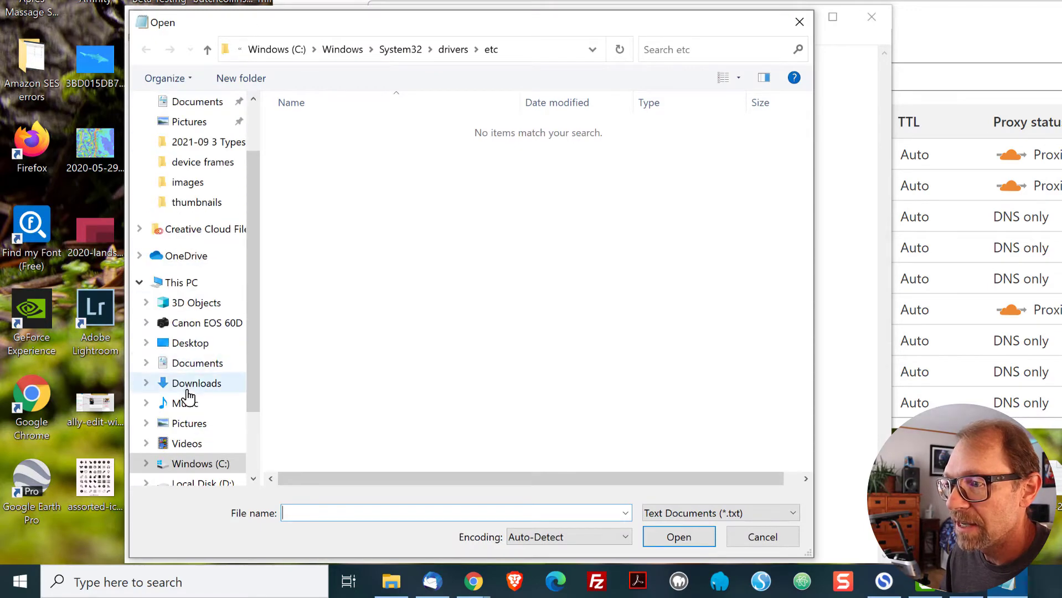
left_click(196, 425)
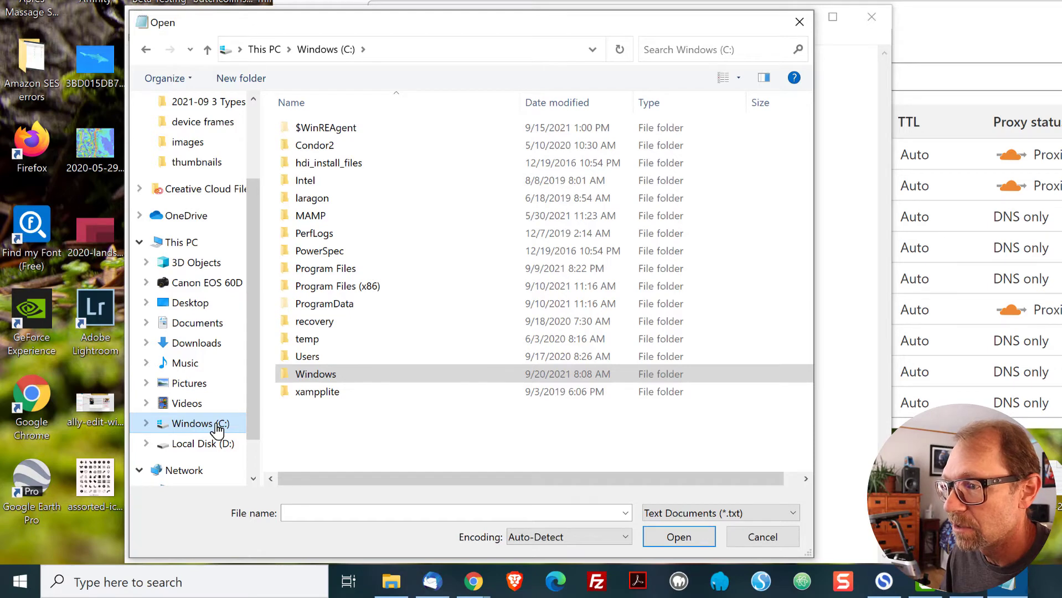
double_click(316, 375)
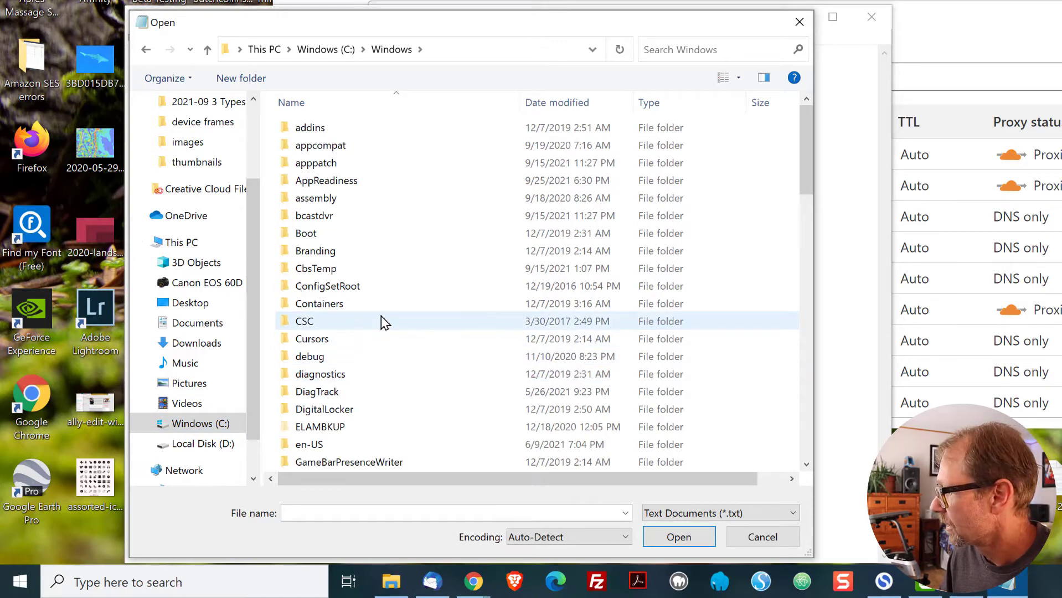
scroll(403, 345, "down", 7)
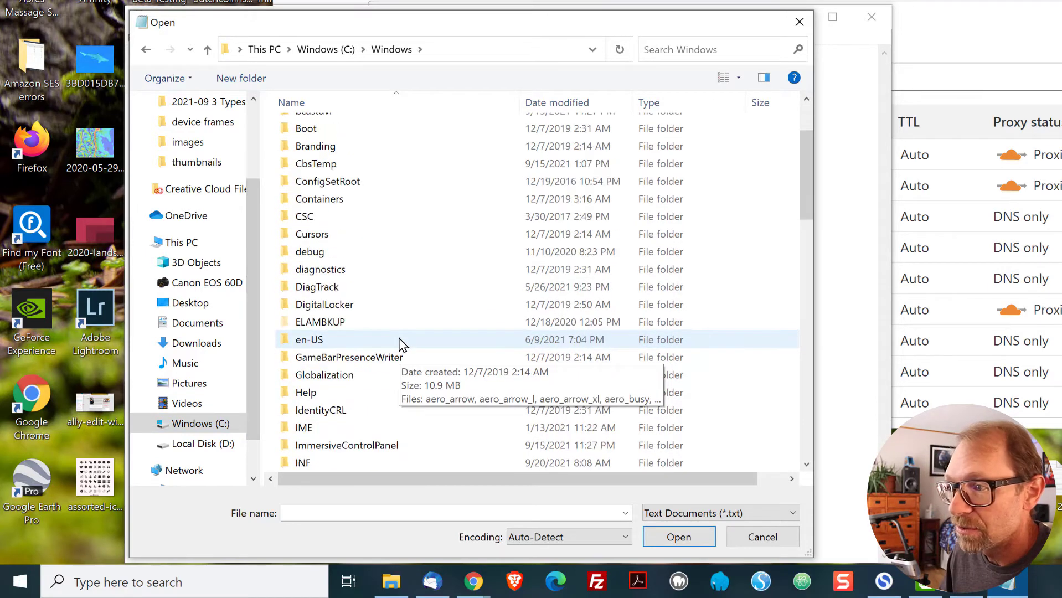
scroll(403, 344, "down", 10)
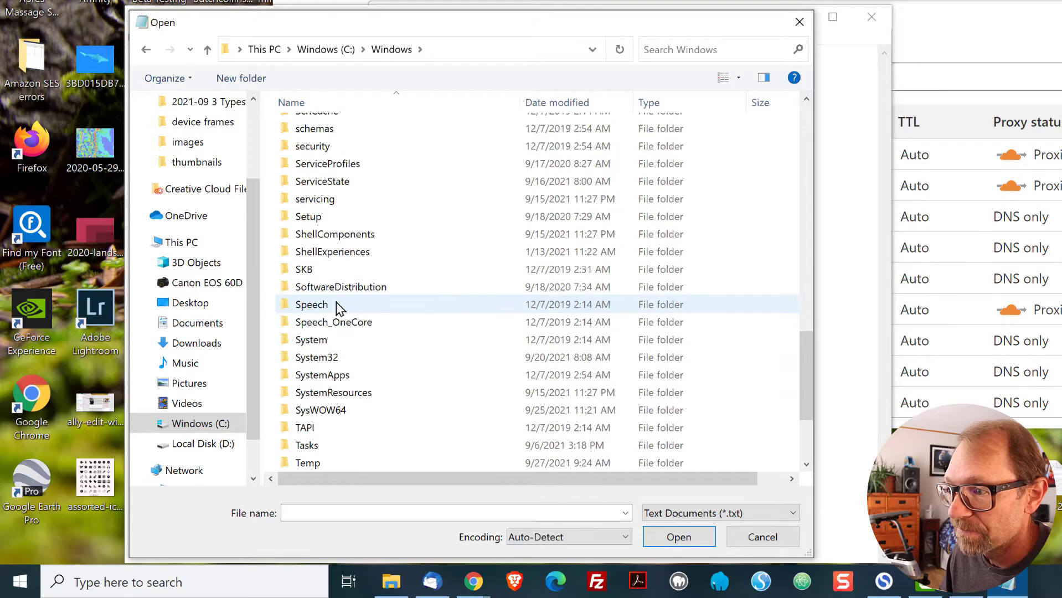
double_click(327, 357)
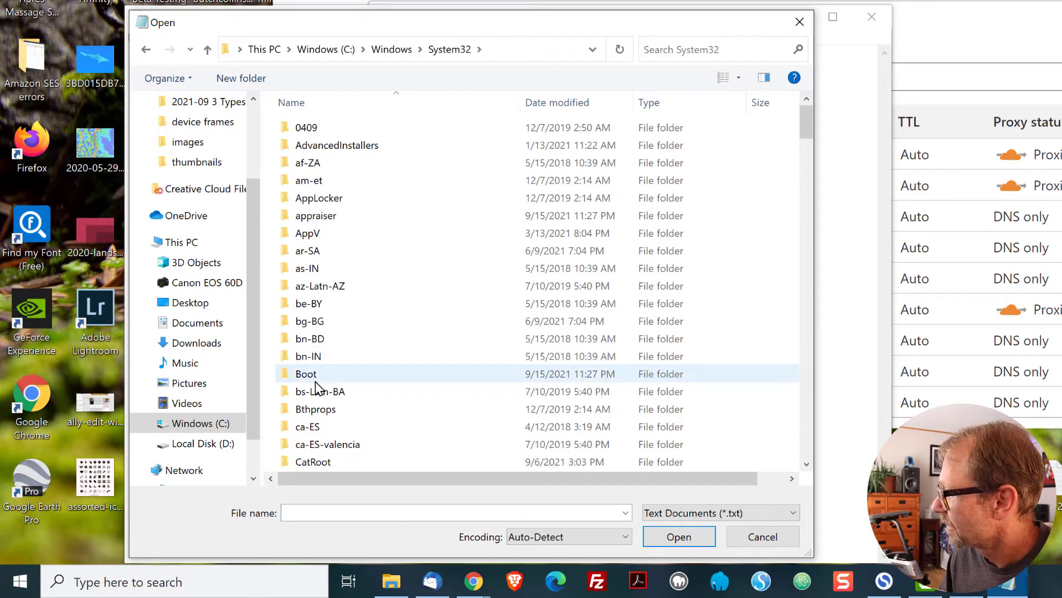
scroll(339, 257, "down", 4)
scroll(337, 255, "down", 3)
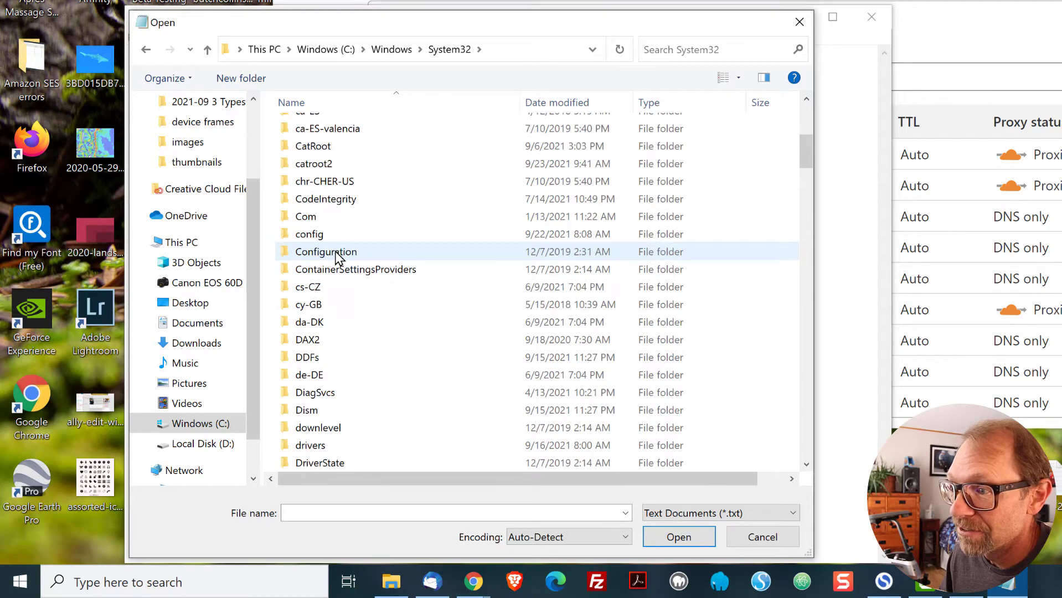
double_click(321, 388)
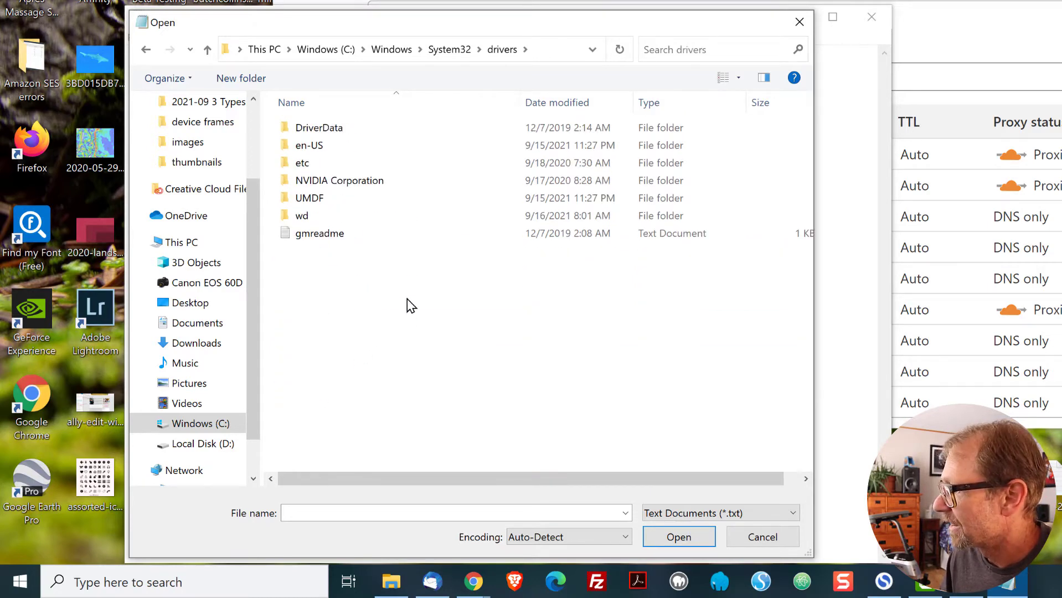
double_click(303, 164)
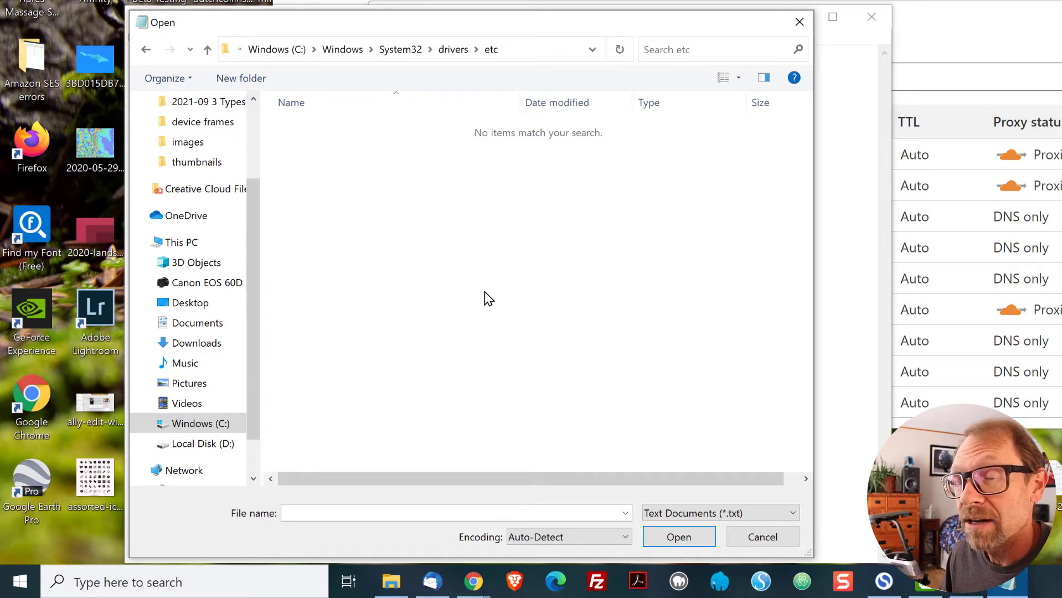
Step: List all file types in the etc folder and open the hosts file
left_click(688, 514)
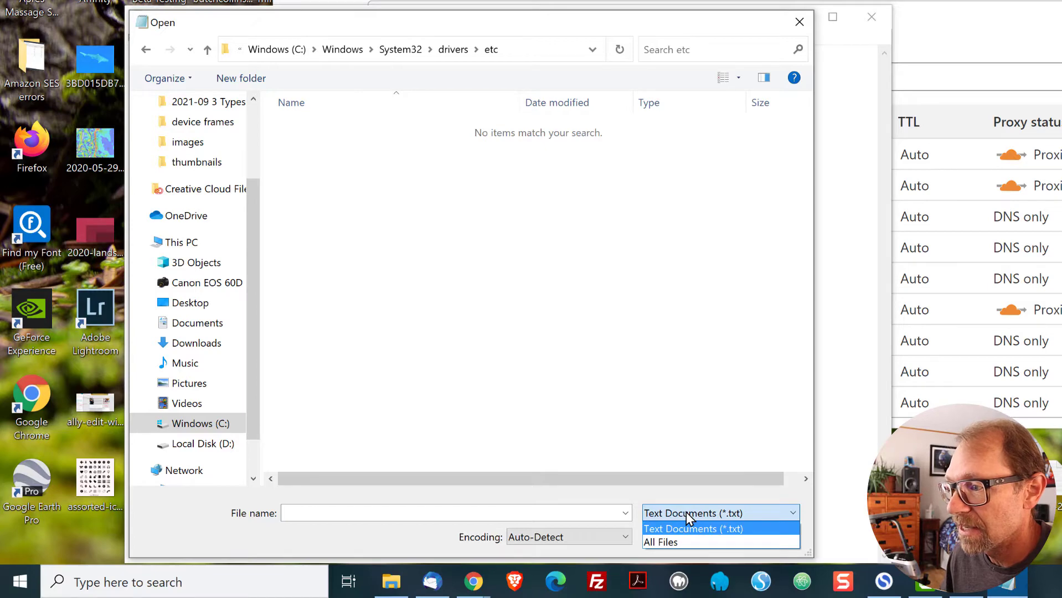
left_click(674, 539)
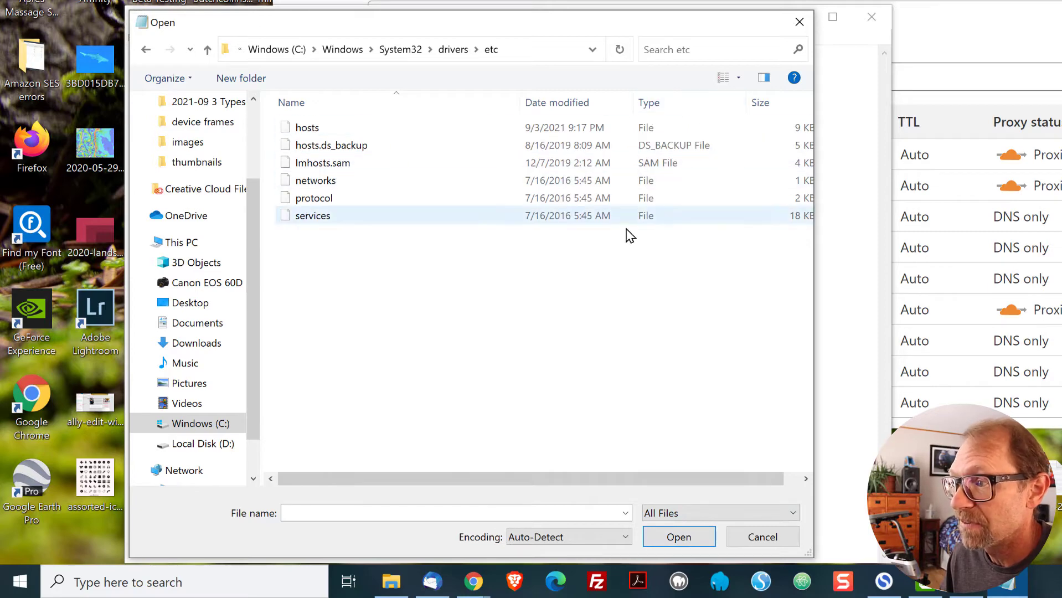
left_click(309, 128)
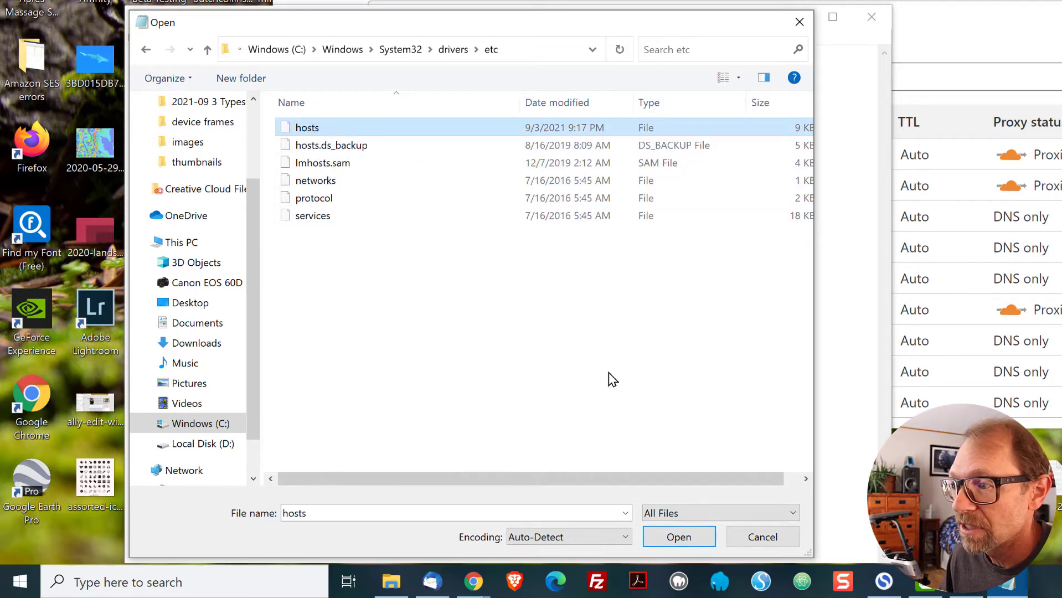
left_click(696, 537)
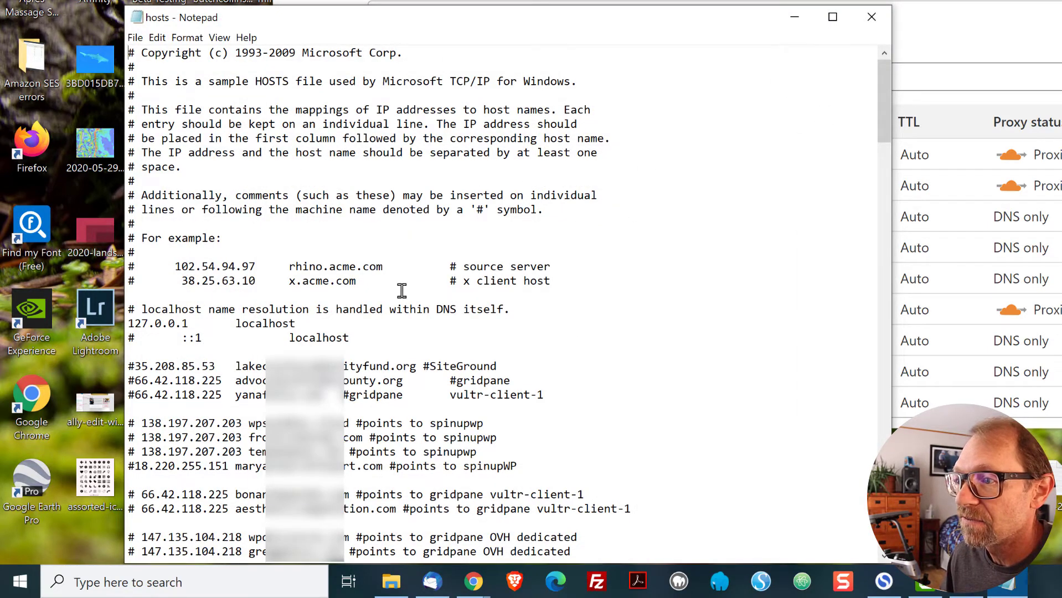
Step: Examine the hosts file's introductory comments and the IP address, domain and server comment in its existing site entries
left_click_drag(142, 53, 454, 208)
left_click(461, 206)
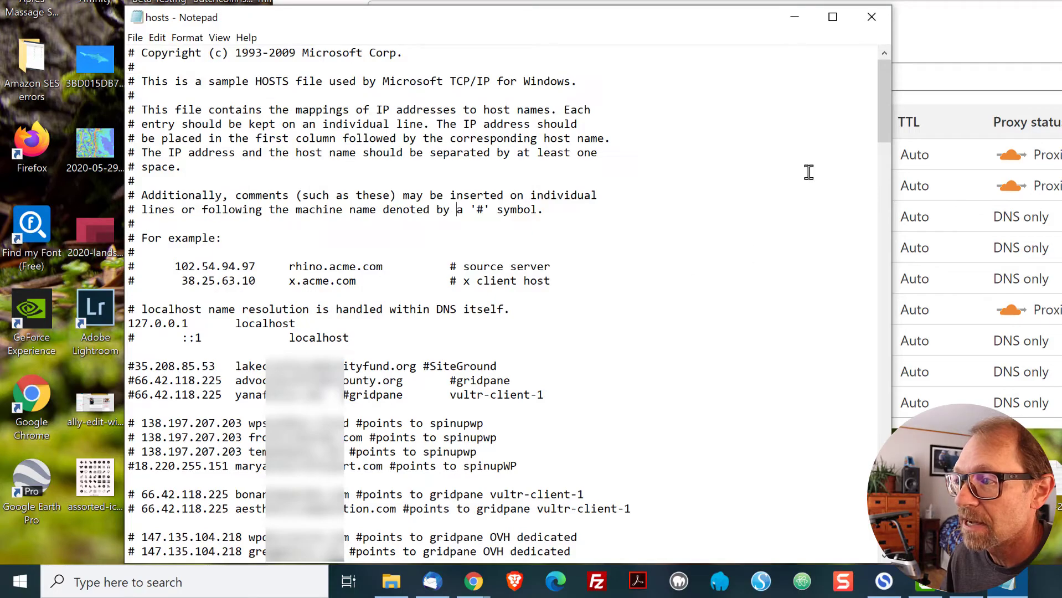
mouse_move(885, 81)
left_mouse_down()
mouse_move(851, 359)
mouse_move(856, 499)
mouse_move(880, 61)
left_mouse_up()
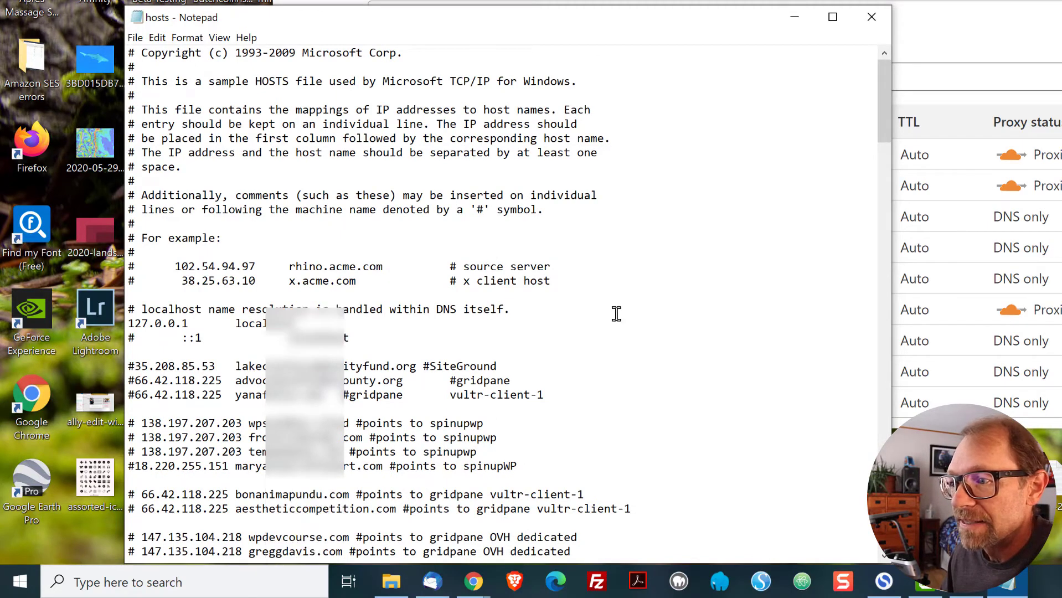
scroll(621, 302, "down", 1)
scroll(621, 302, "down", 1)
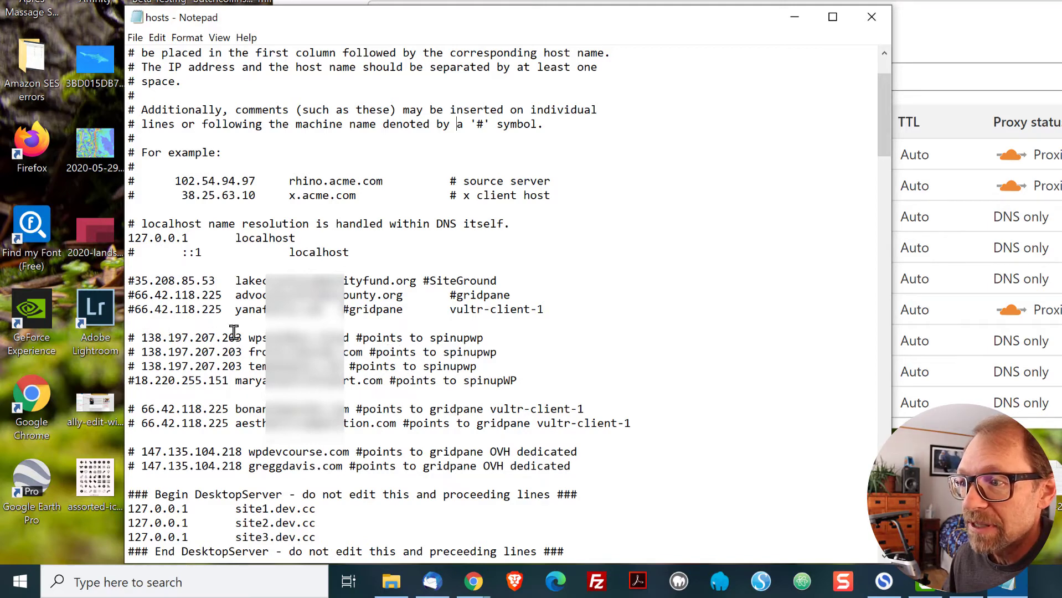
left_click_drag(248, 338, 346, 338)
left_click(339, 346)
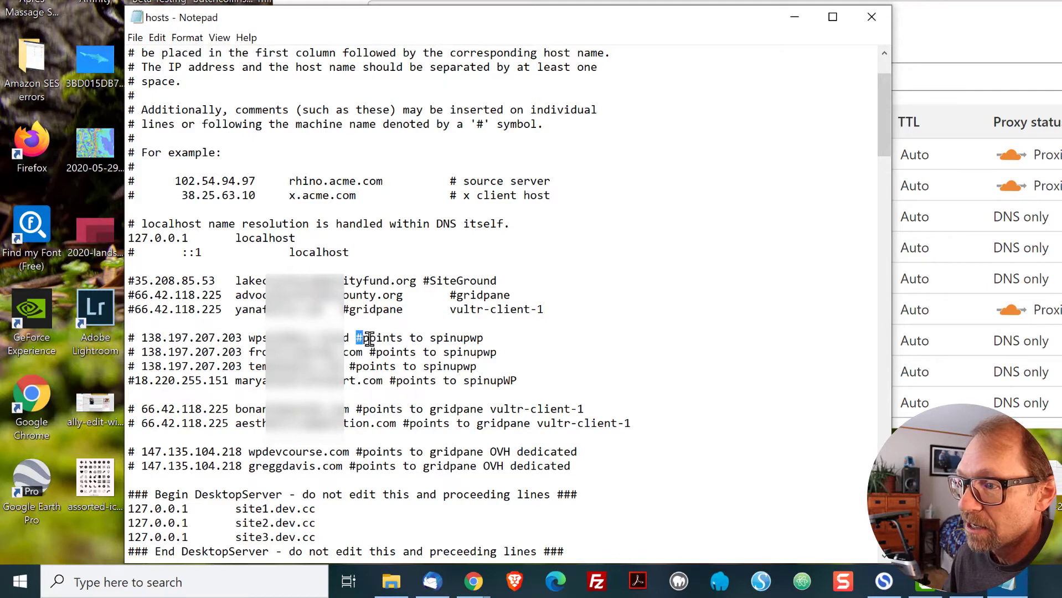
left_click_drag(366, 338, 460, 338)
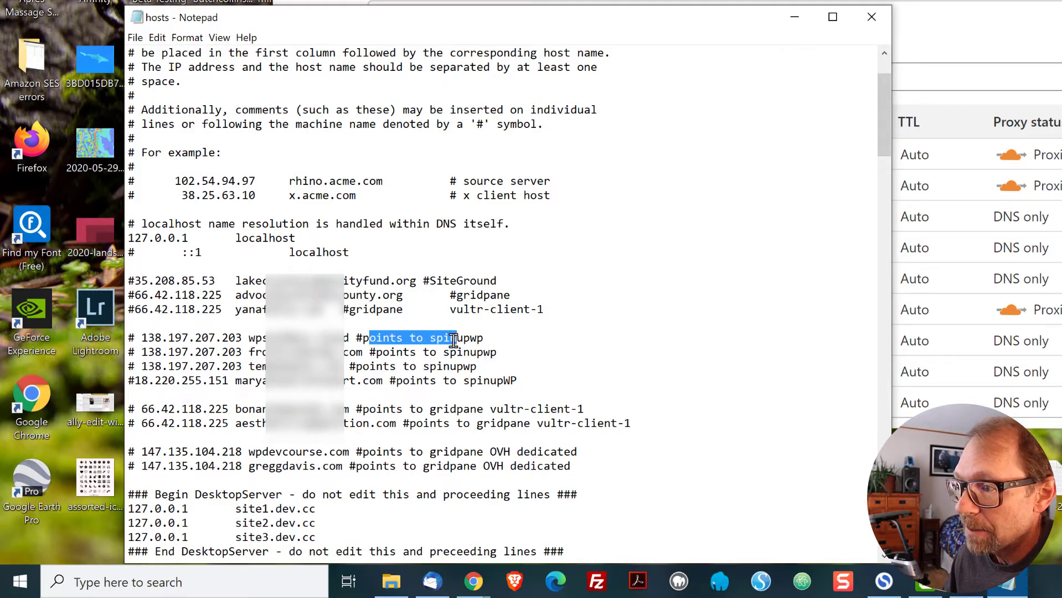
left_click(450, 339)
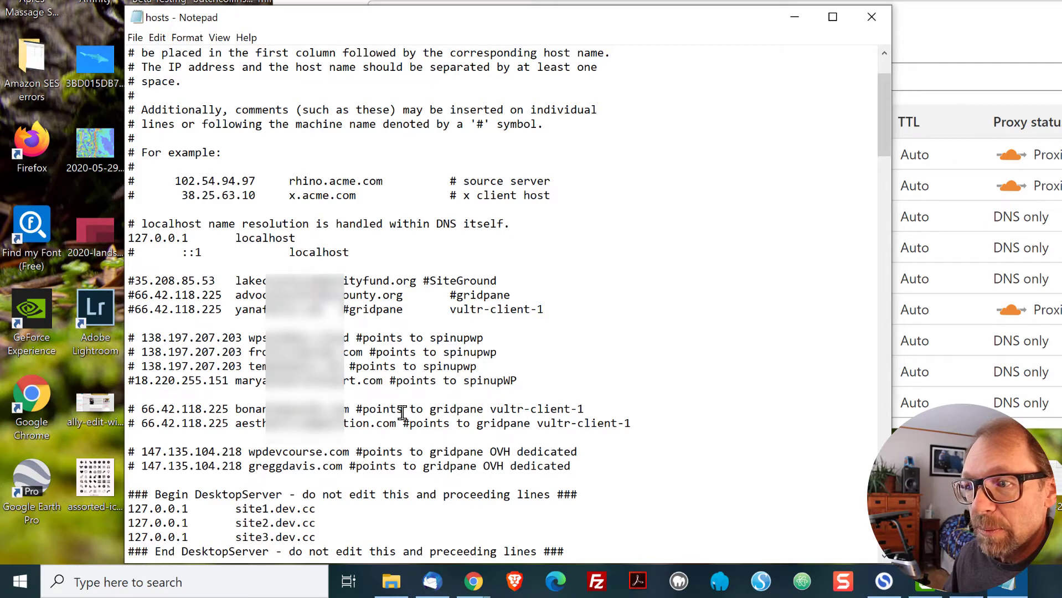
left_click(395, 452)
scroll(400, 435, "down", 2)
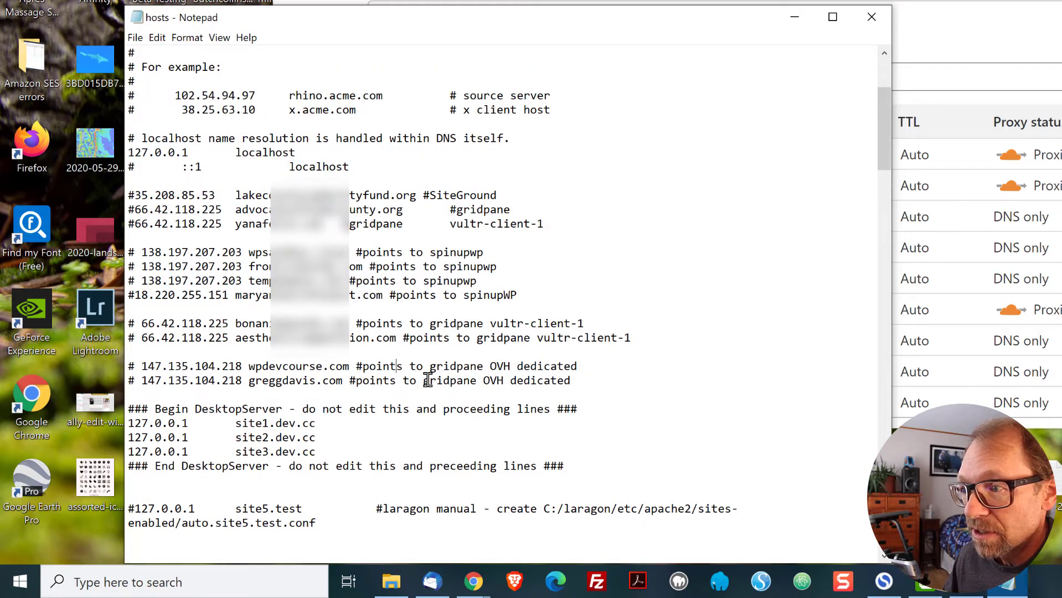
left_click_drag(427, 381, 572, 381)
left_click(579, 380)
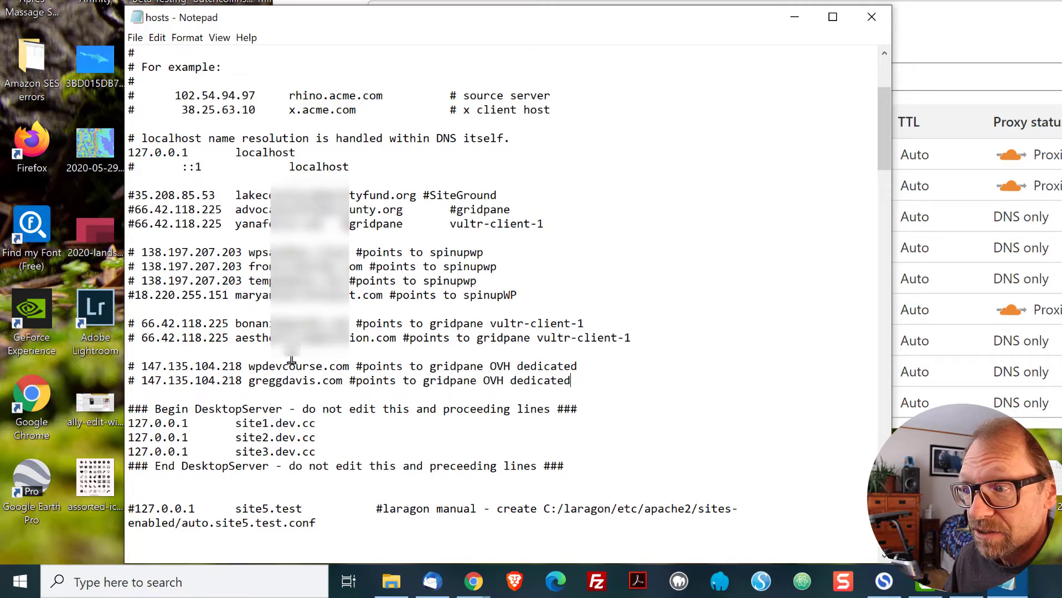
left_click_drag(142, 380, 237, 381)
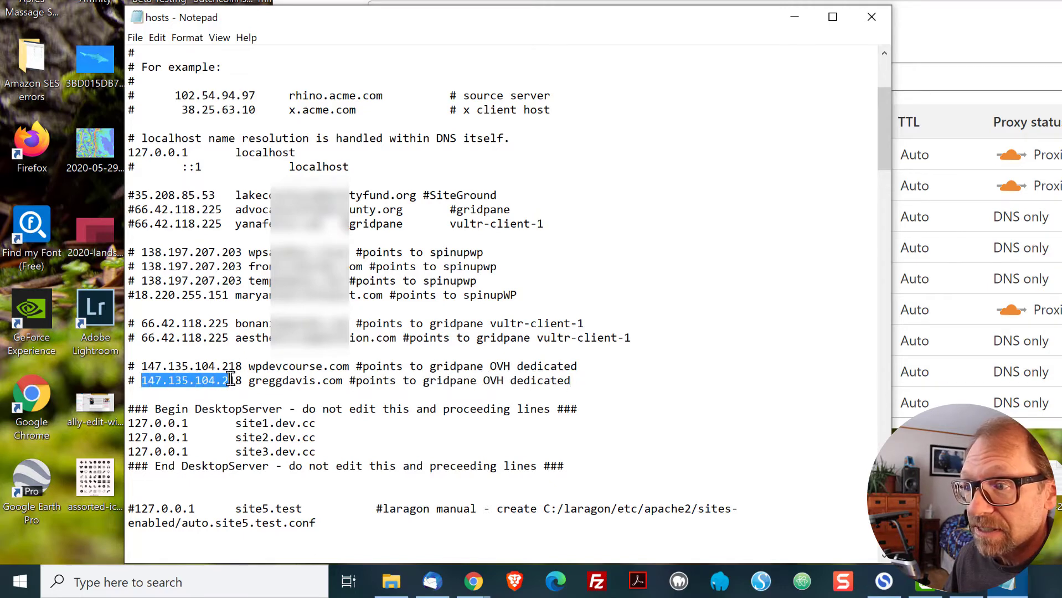
left_click(211, 381)
Step: Duplicate the last commented entry for the GridPane OVH dedicated server onto a new line directly below it
left_click_drag(130, 381, 557, 388)
key("ctrl+c")
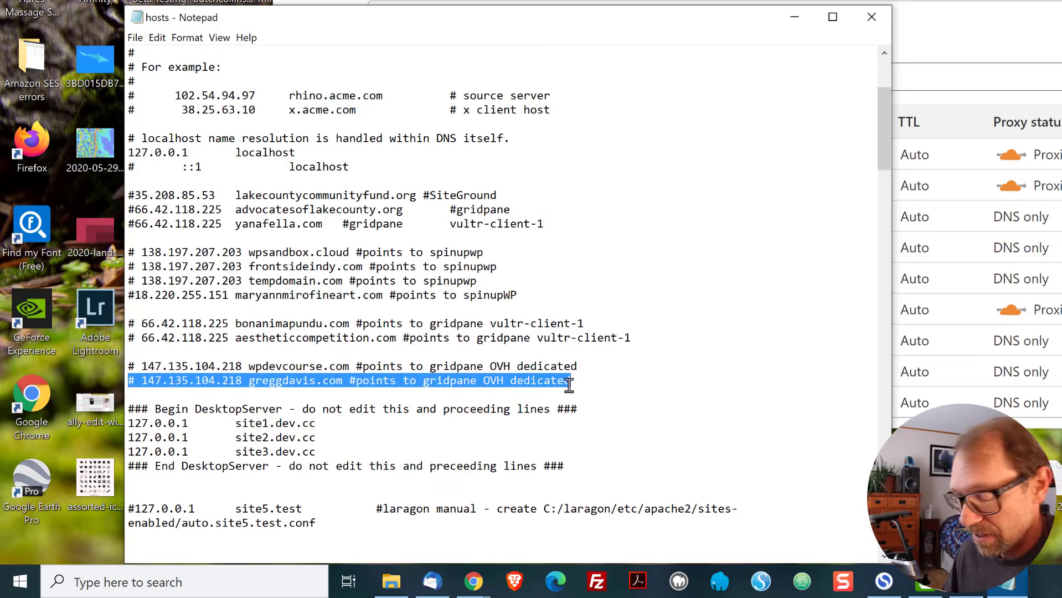
left_click(577, 382)
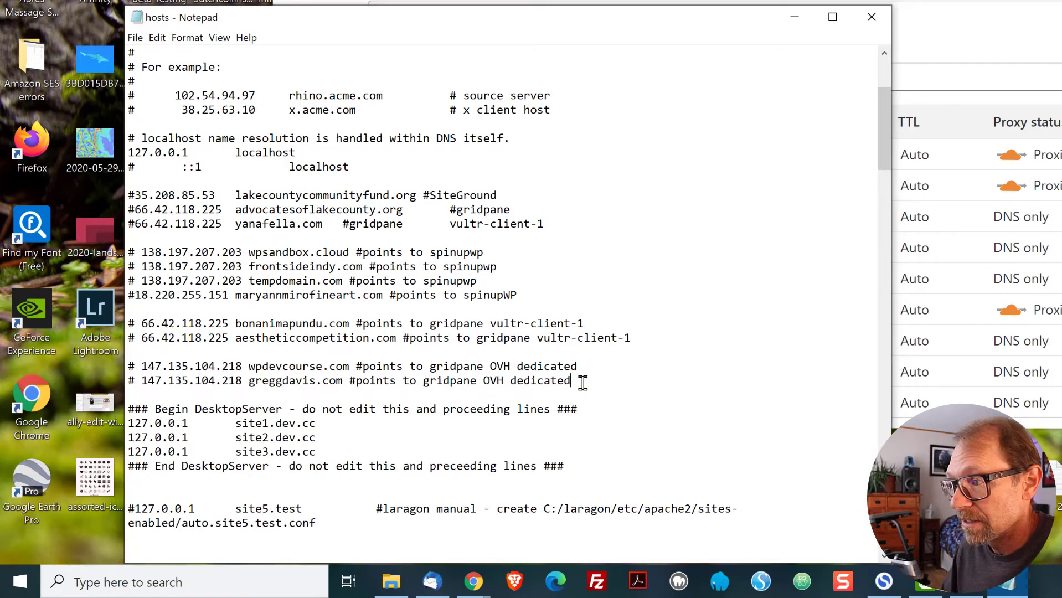
key("Return")
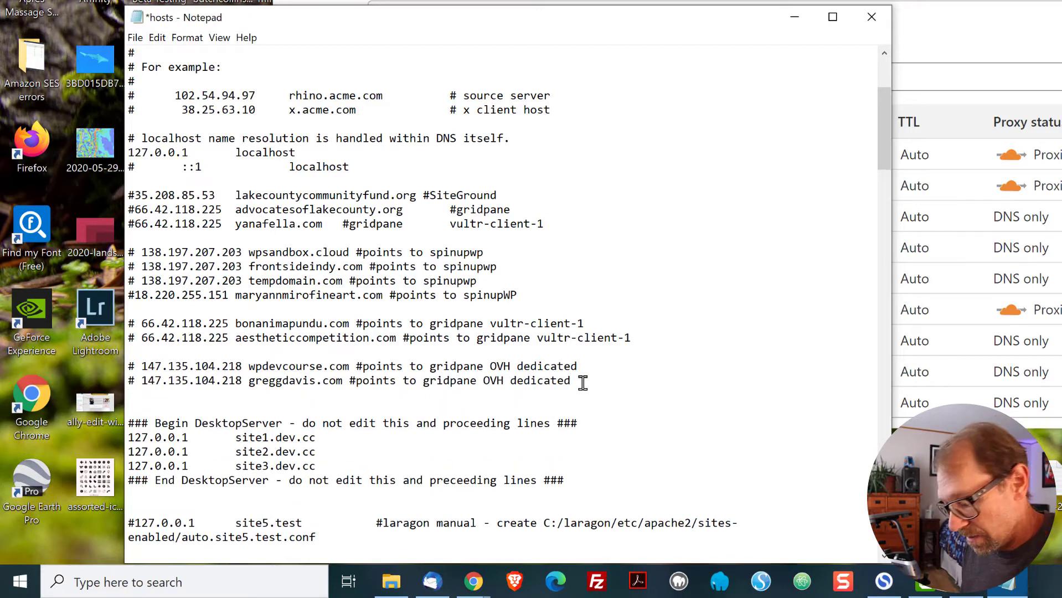
key("ctrl+v")
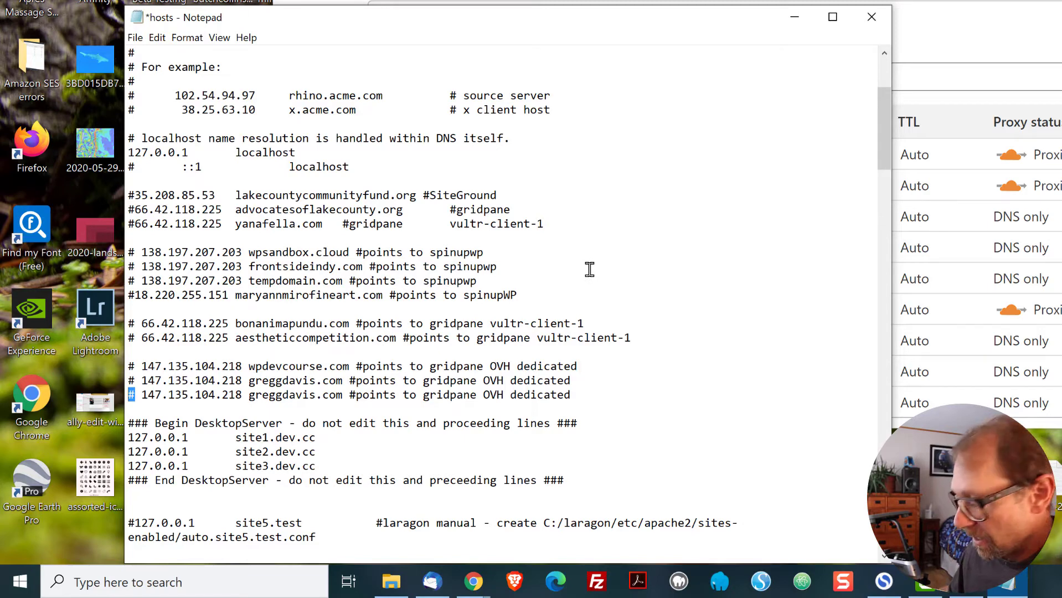
Step: Uncomment the duplicated 147.135.104.218 entry, change its domain to wildfoodgirl.com, and save the hosts file
key("Delete")
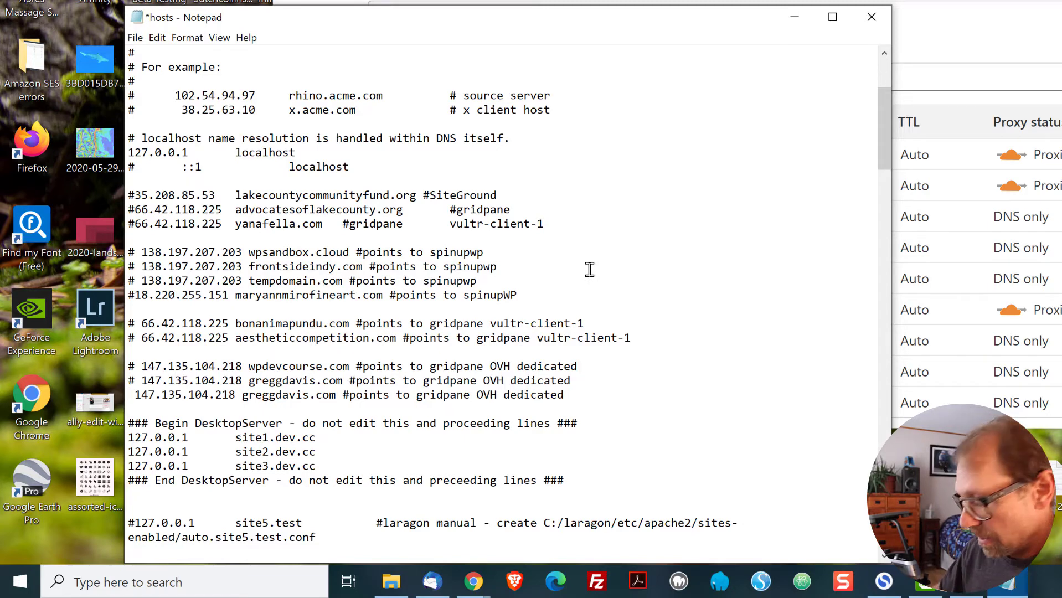
key("Delete")
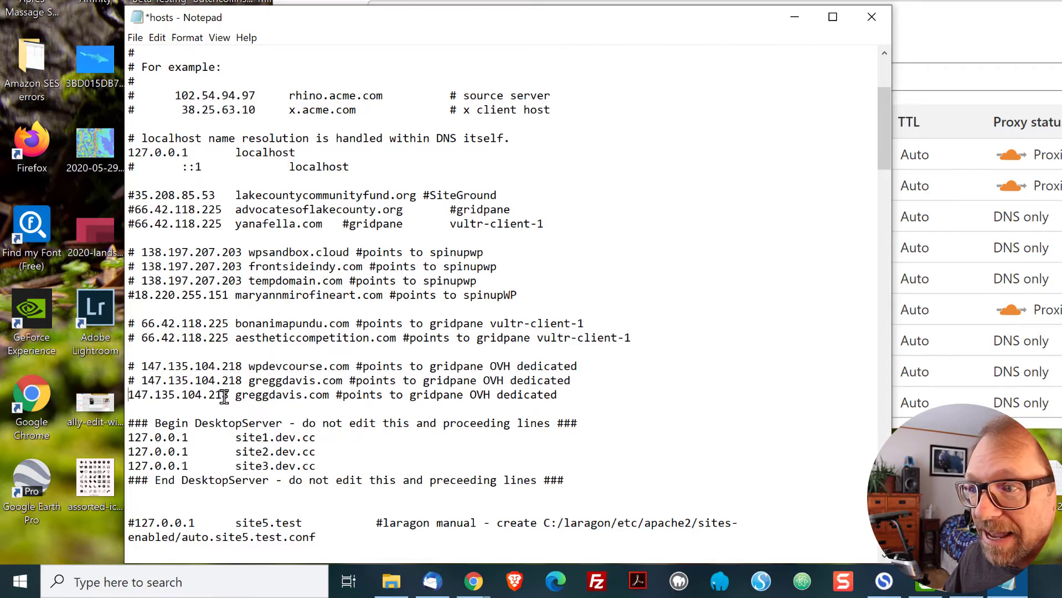
left_click_drag(238, 398, 297, 395)
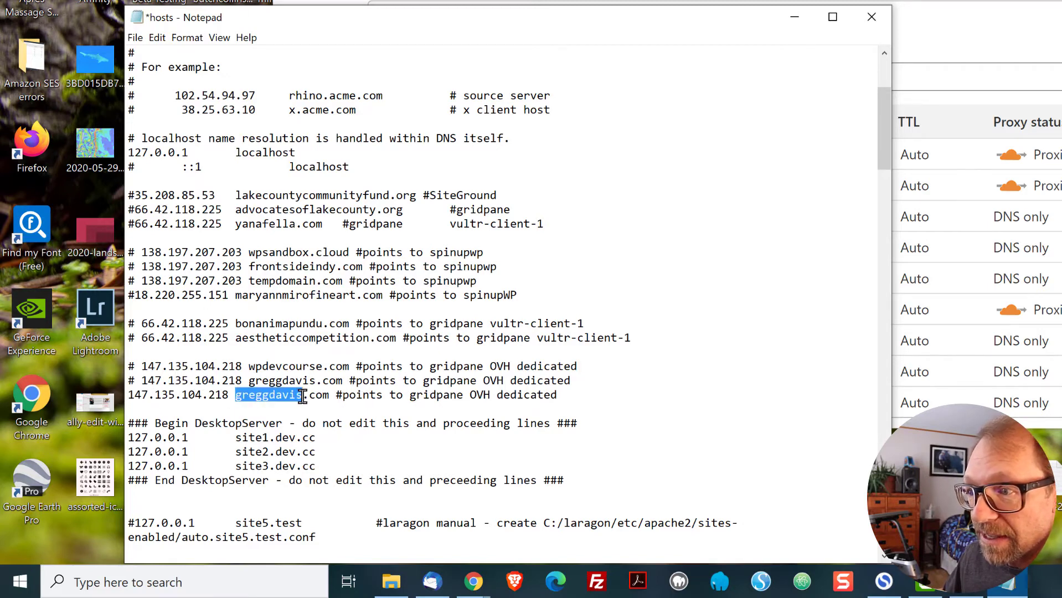
type("wildfood")
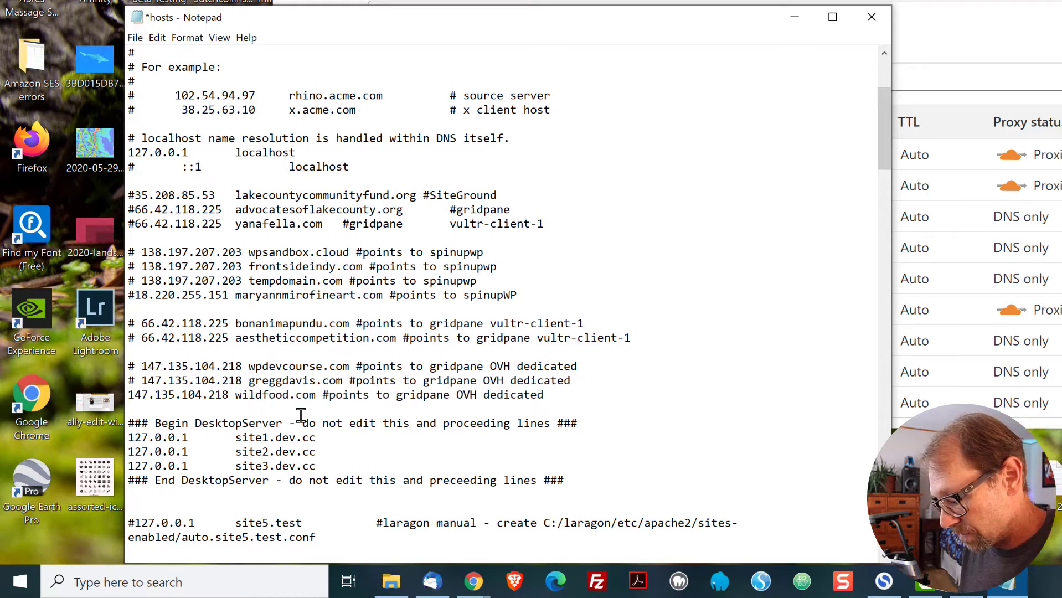
type("girl")
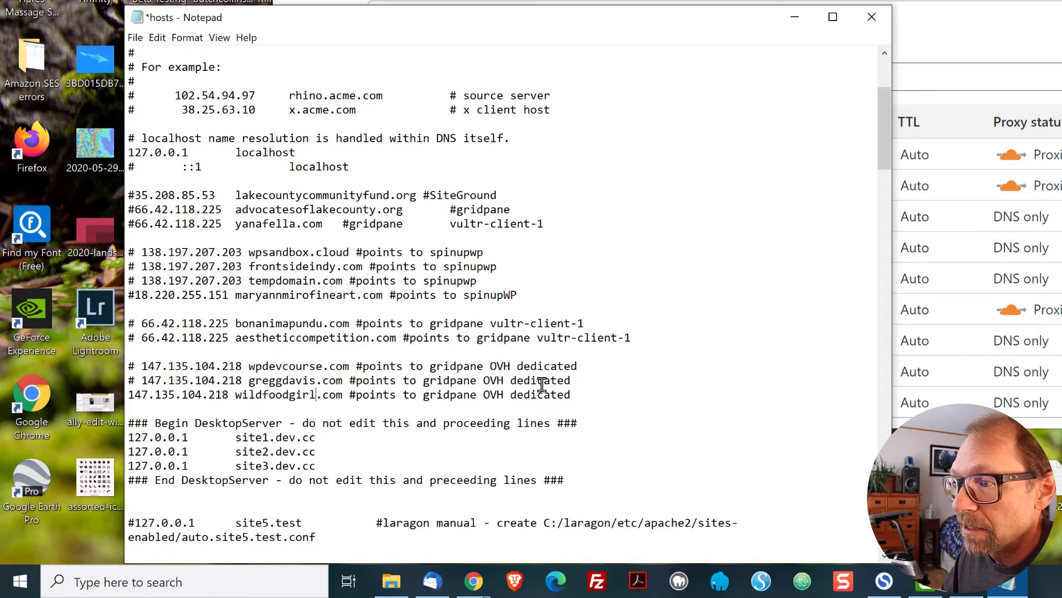
left_click(137, 39)
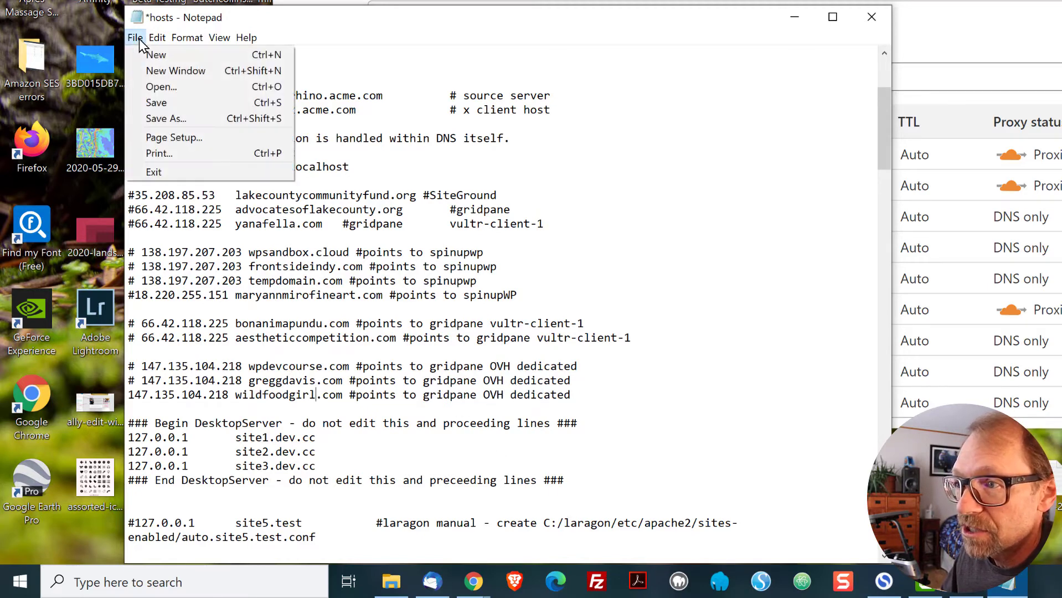
left_click(155, 103)
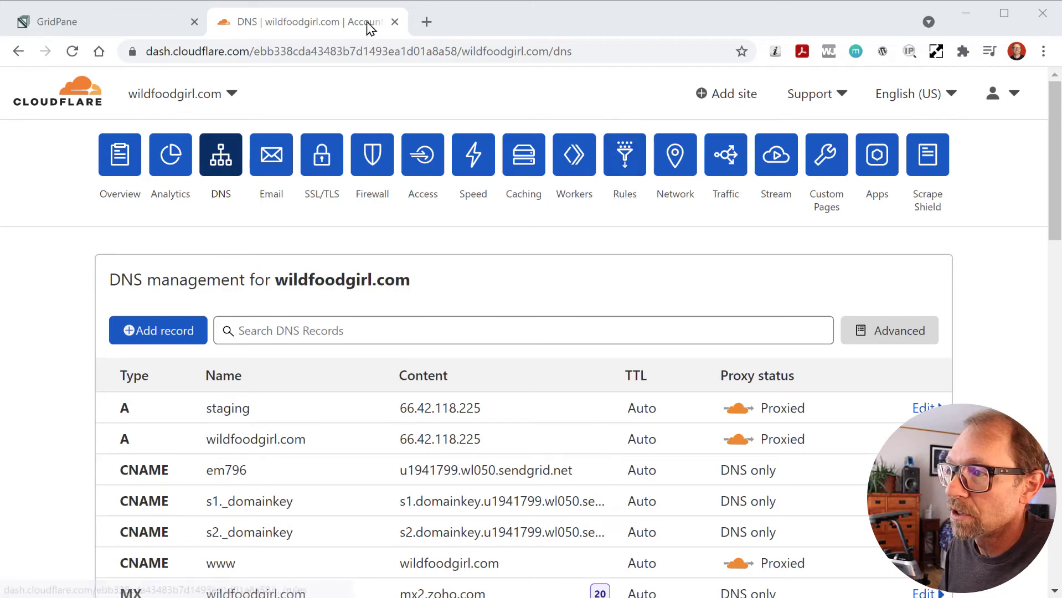
Step: Switch to GridPane in the browser and check the IP address and server name in the wildfoodgirl.com configuration
left_click(155, 25)
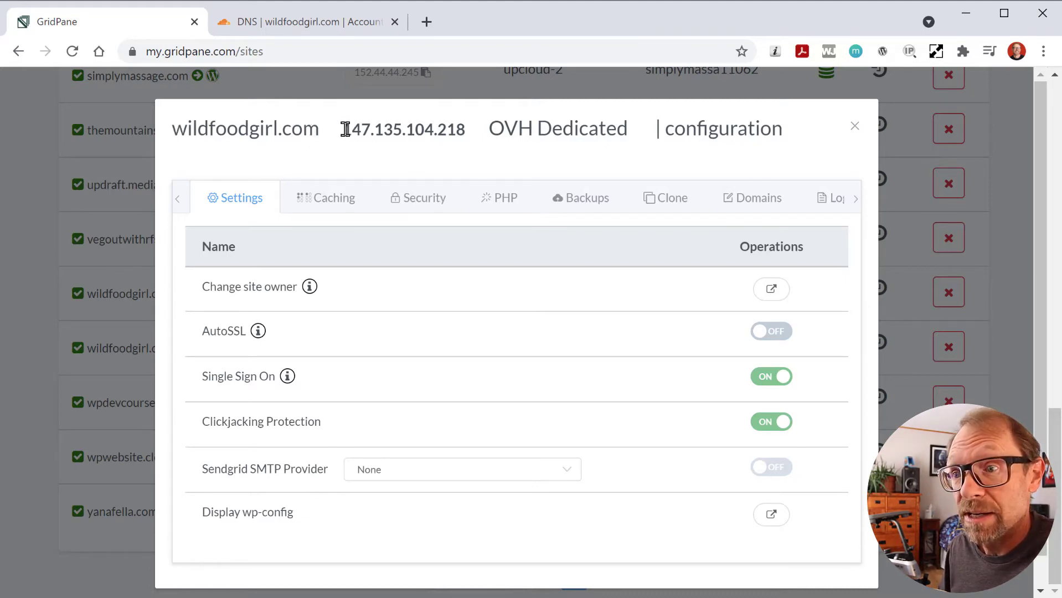
left_click_drag(345, 130, 635, 129)
left_click(635, 128)
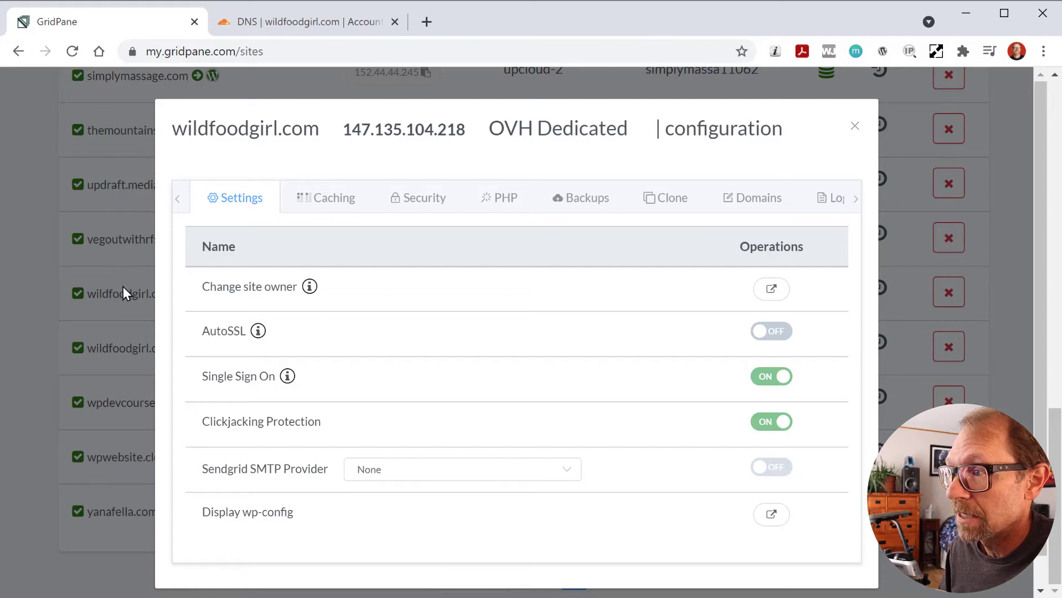
Step: Load wildfoodgirl.com in a new browser tab and open its About page
left_click(426, 22)
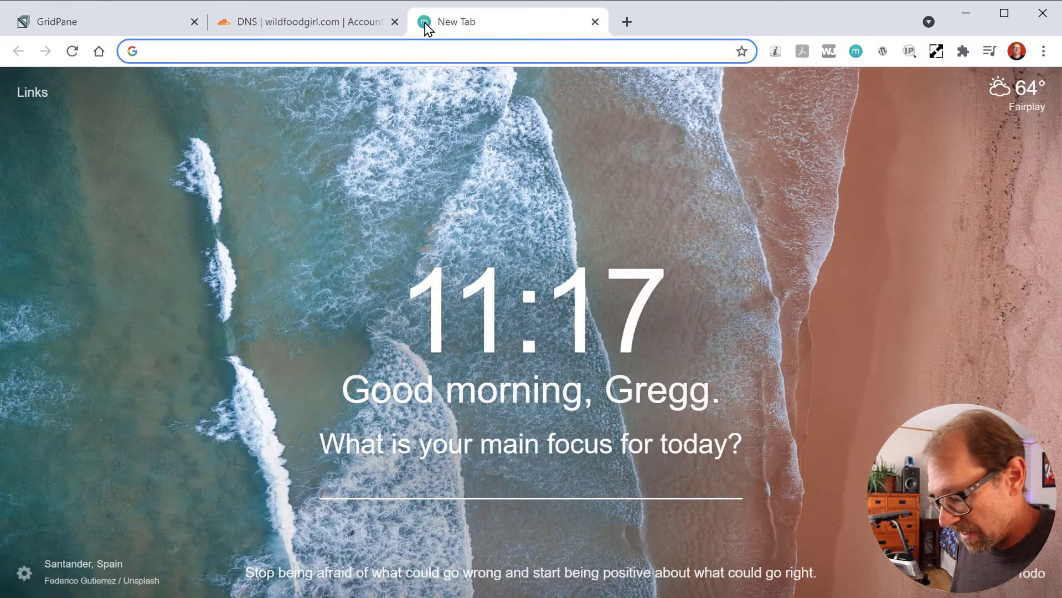
type("wildfood")
key("Return")
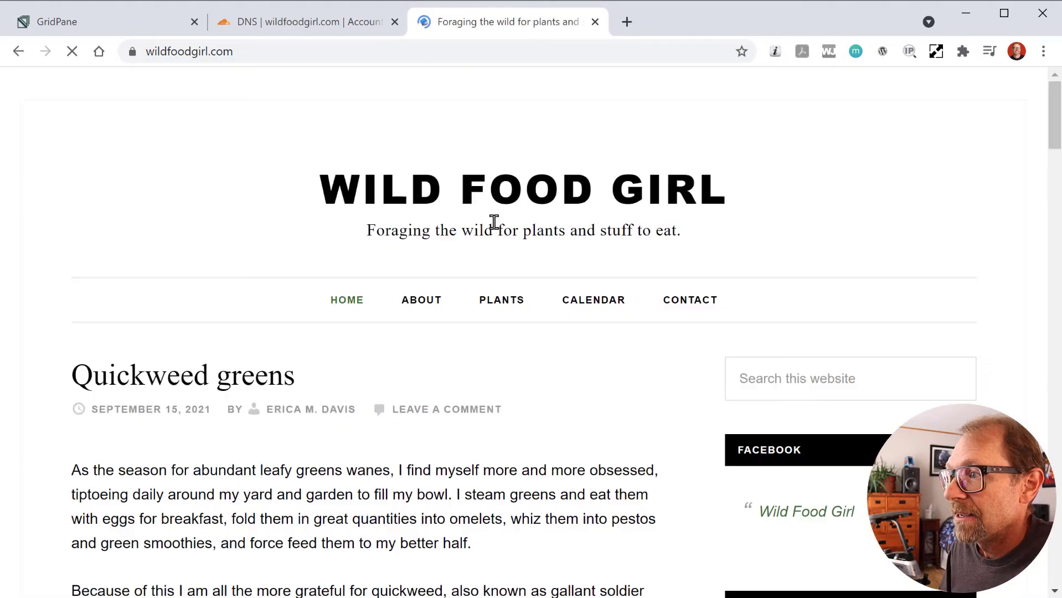
mouse_move(437, 303)
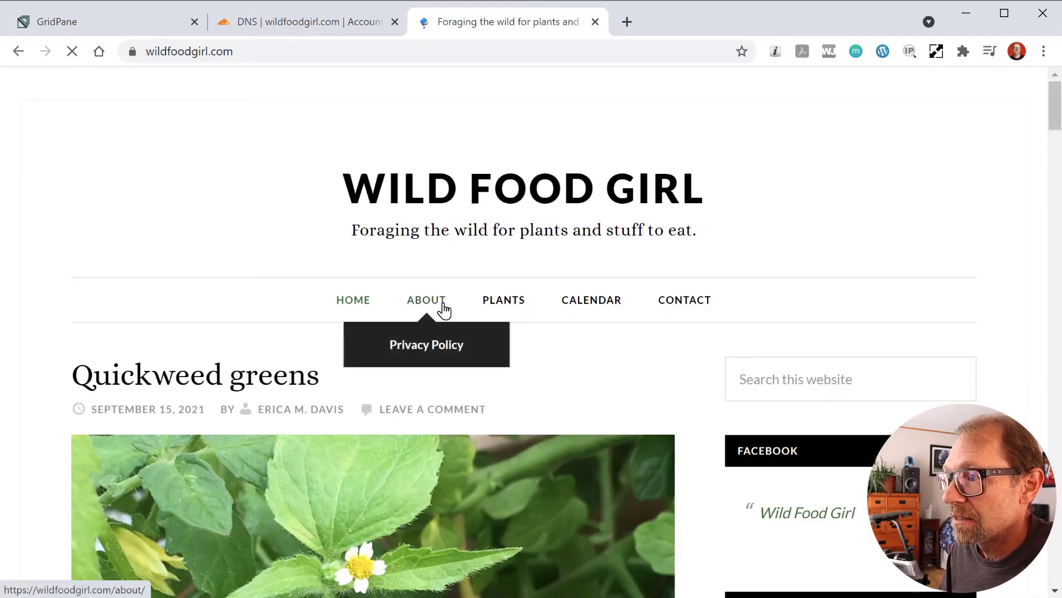
left_click(437, 303)
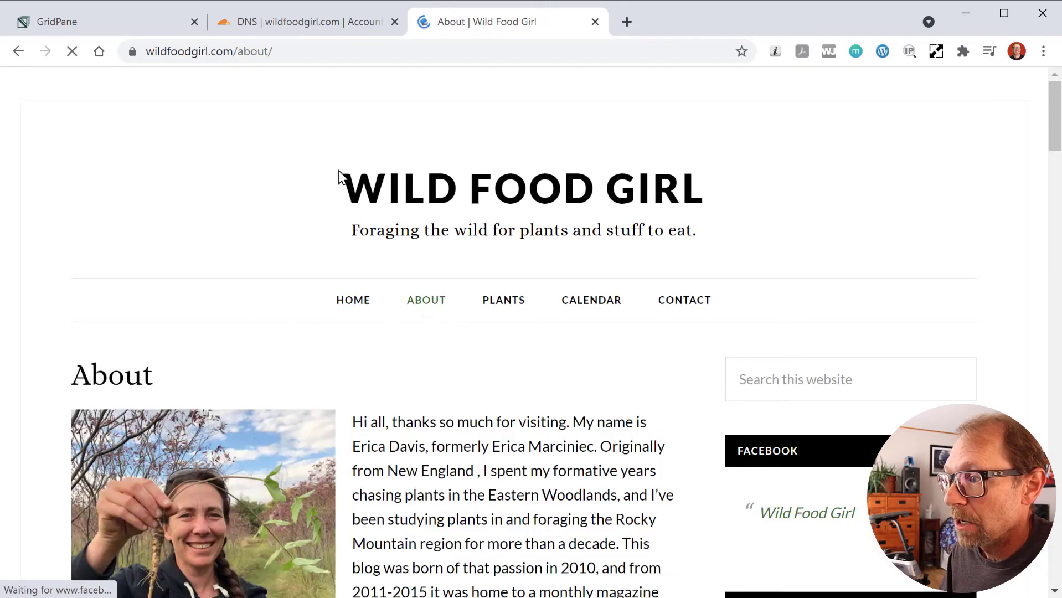
Step: Check the wording of the closing sentence on the About page for the marker edit
scroll(344, 177, "down", 8)
scroll(342, 178, "down", 5)
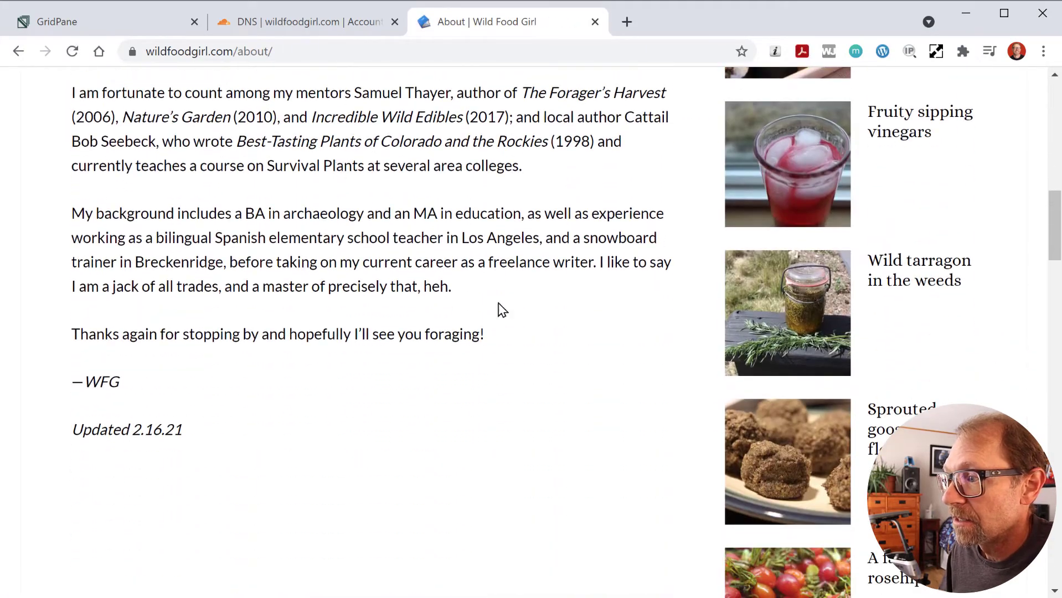
left_click_drag(415, 334, 446, 359)
left_click(438, 377)
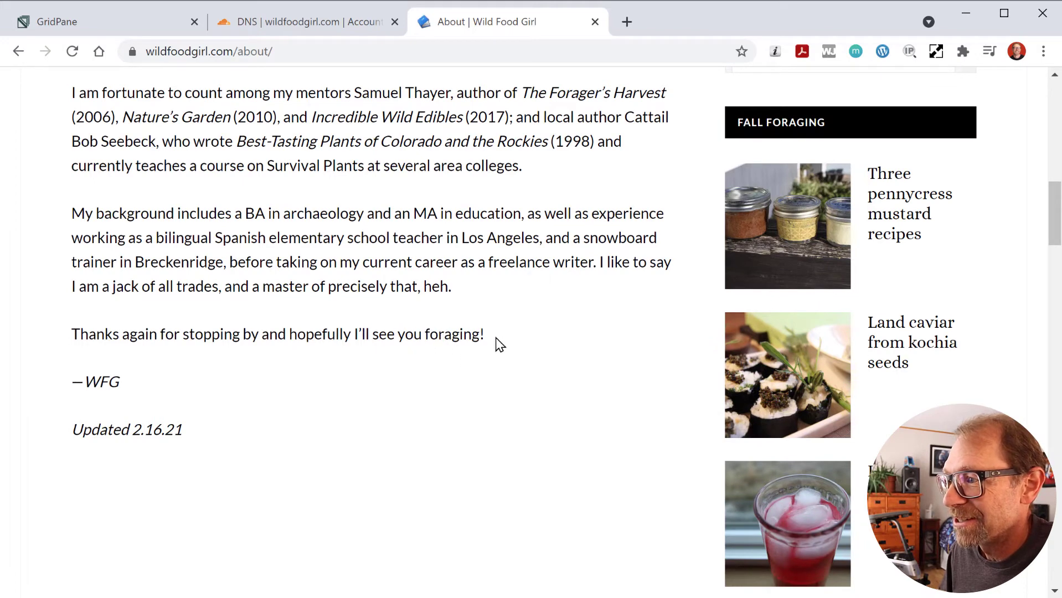
Step: Empty the browser cache, hard reload the About page, and recheck the wording of its closing sentence
right_click(352, 418)
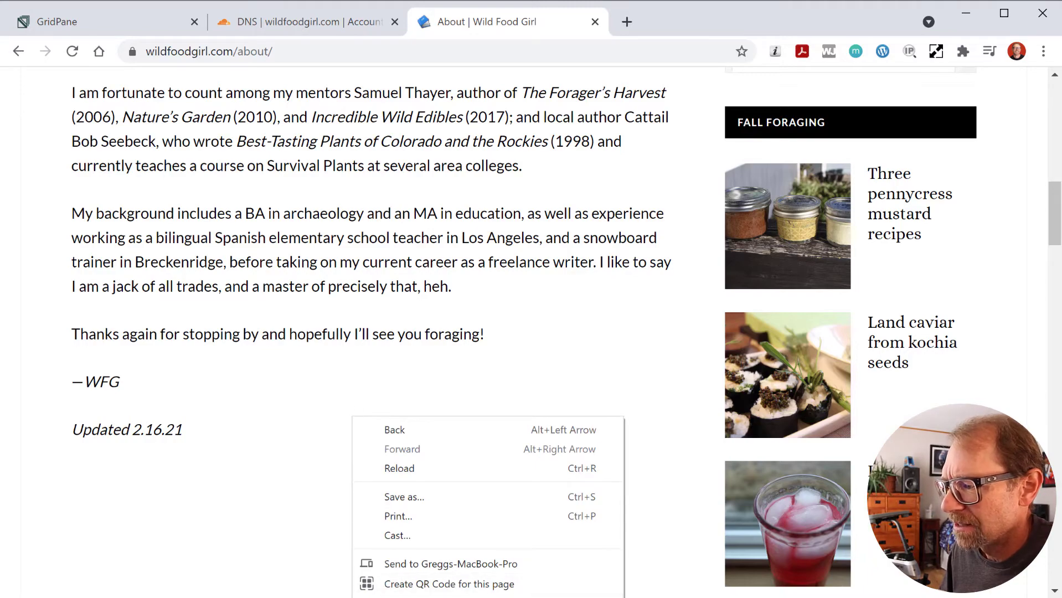
left_click(435, 596)
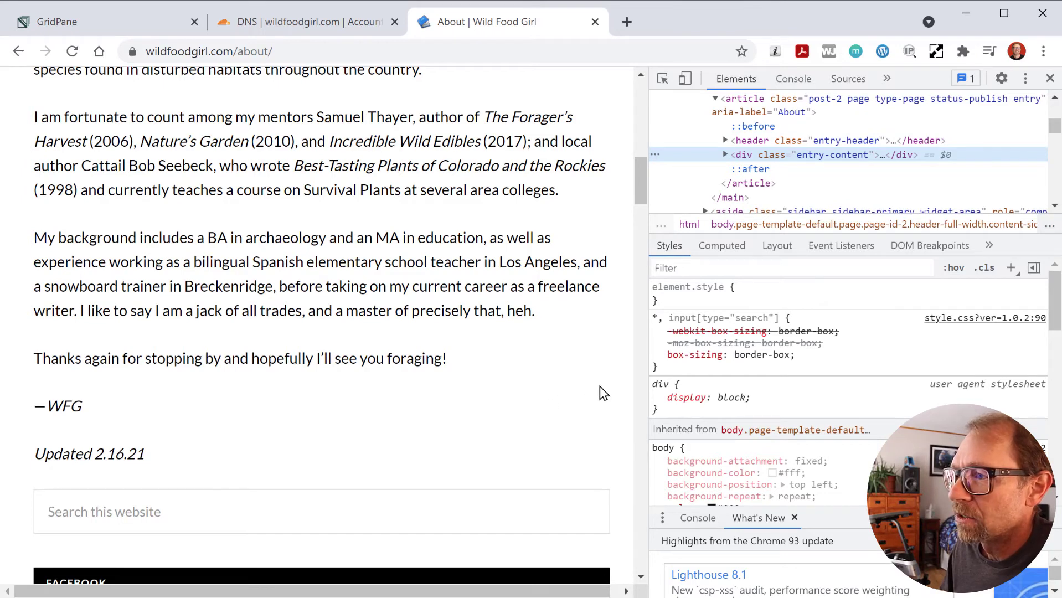
right_click(73, 51)
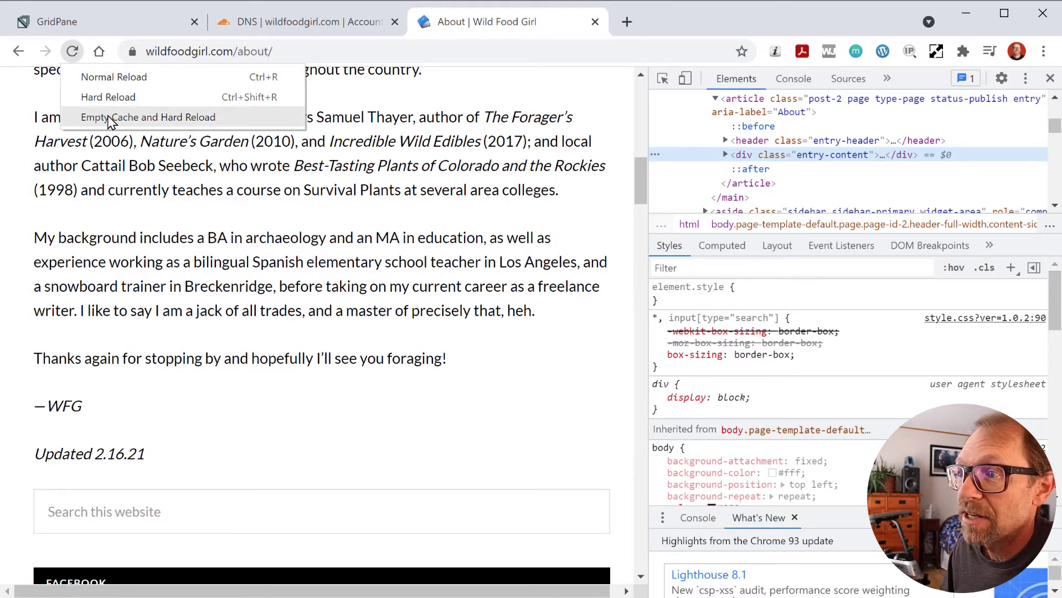
left_click(161, 118)
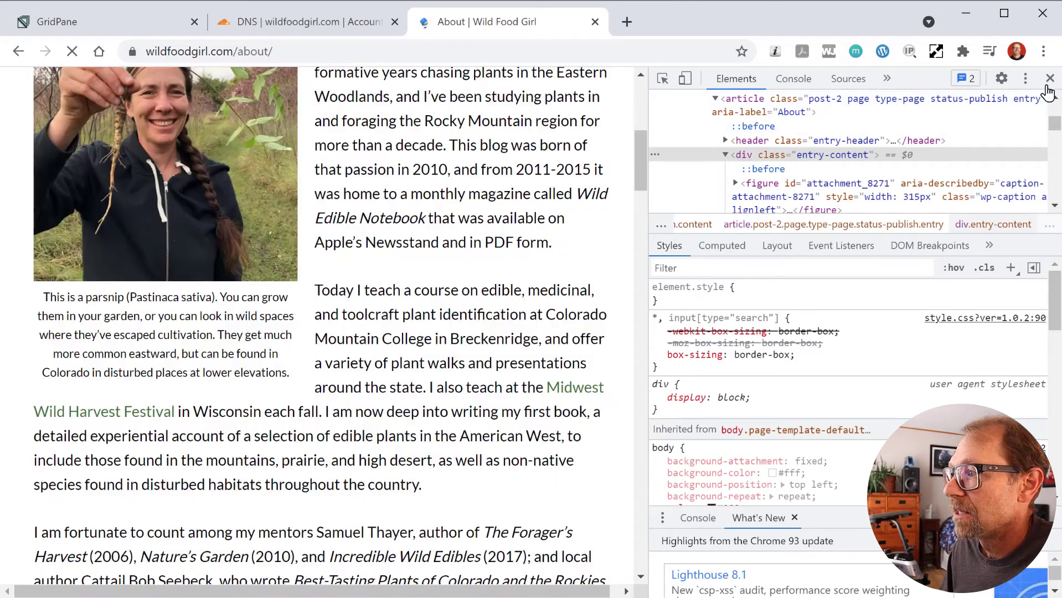
left_click(1050, 78)
scroll(652, 256, "down", 7)
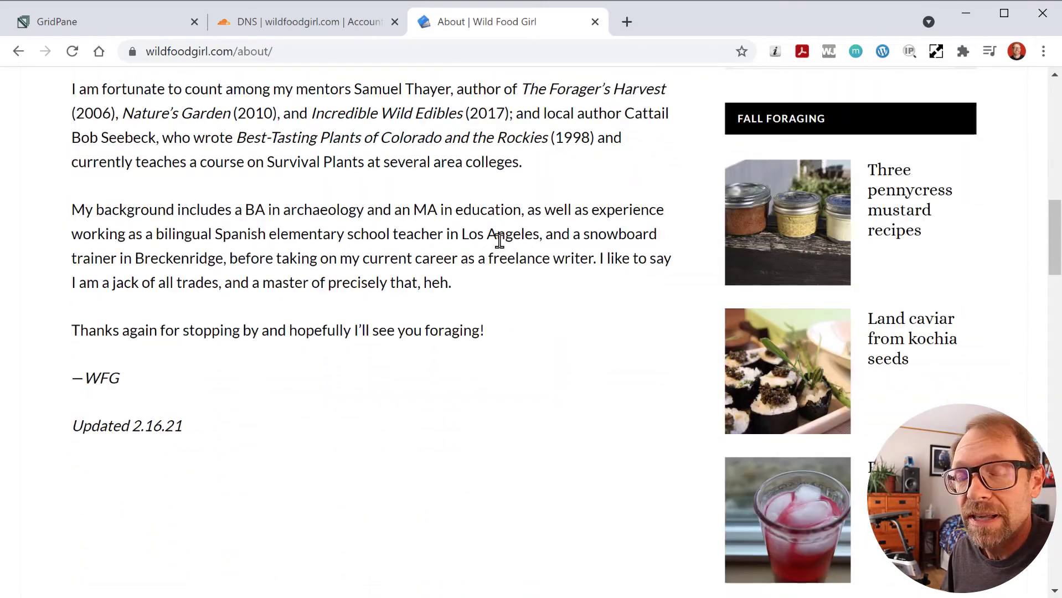
scroll(479, 258, "up", 1)
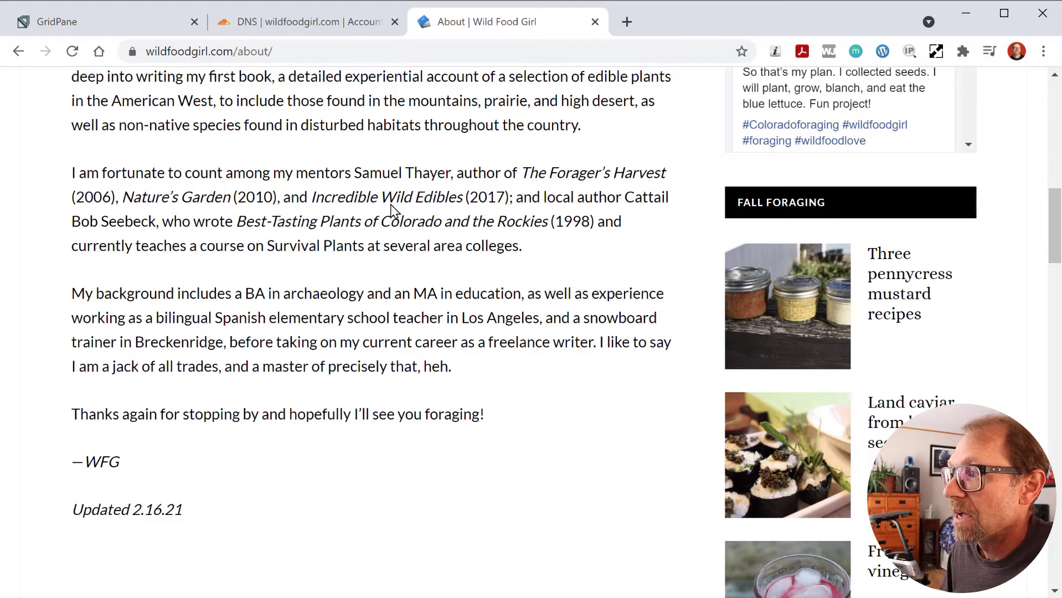
Step: Open the site's home page and the Quickweed greens post to check that their text and images load
scroll(412, 214, "up", 12)
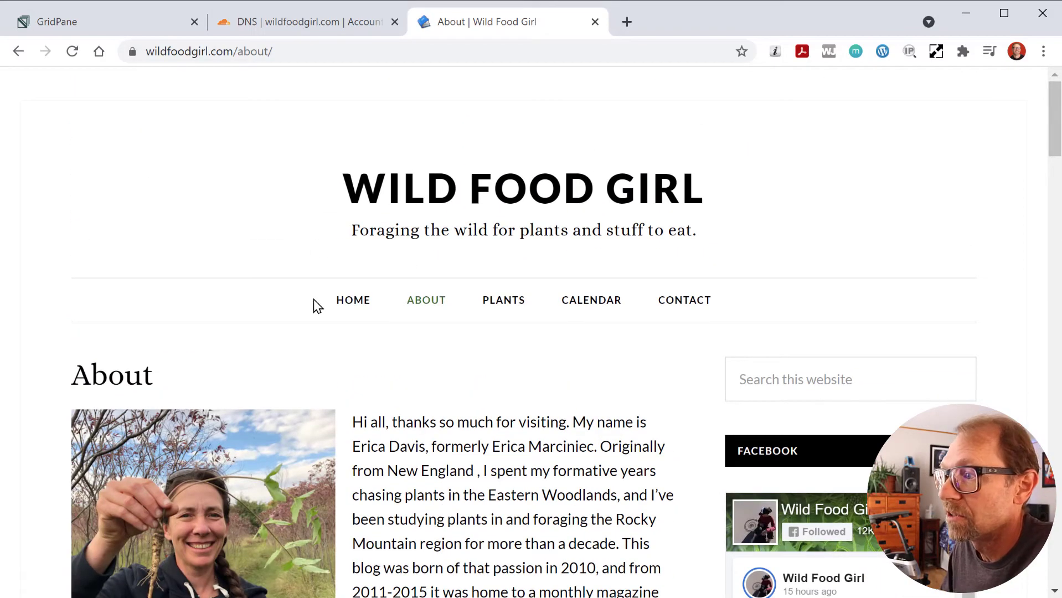
left_click(353, 302)
scroll(211, 276, "down", 10)
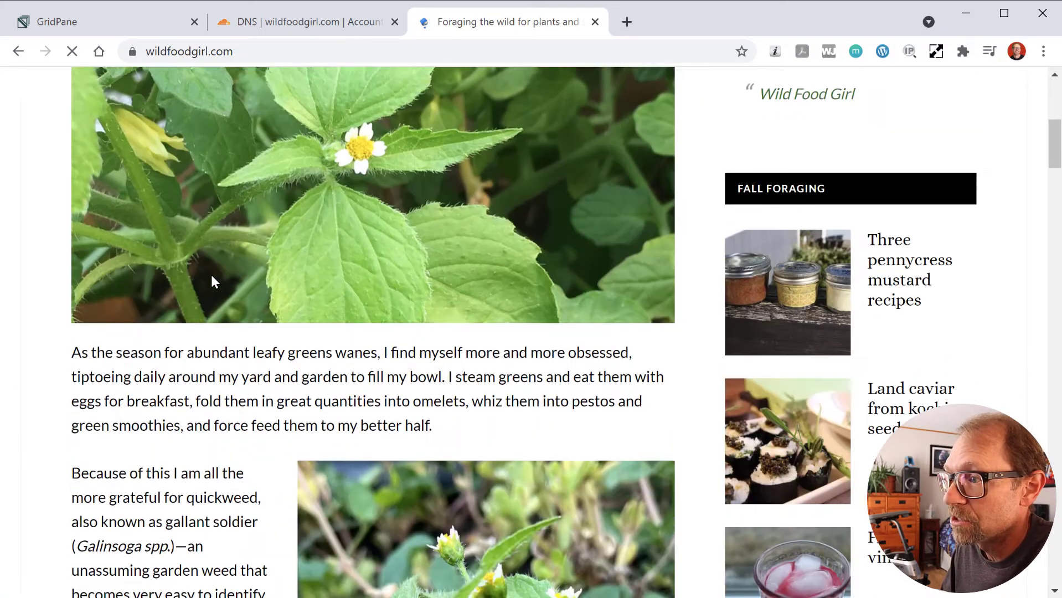
scroll(213, 280, "up", 9)
left_click(264, 299)
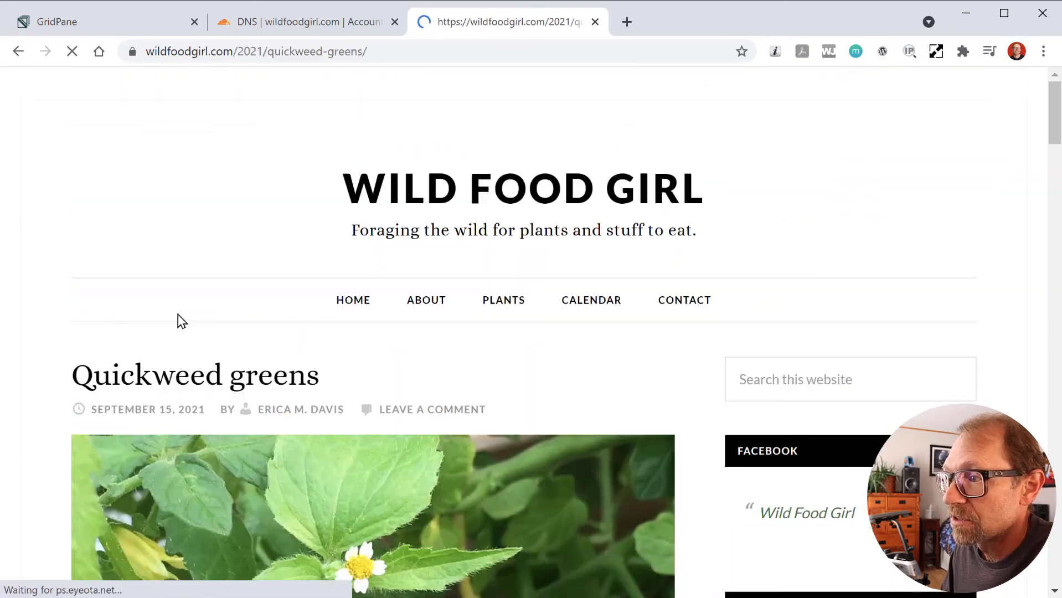
scroll(262, 297, "down", 12)
scroll(363, 294, "down", 20)
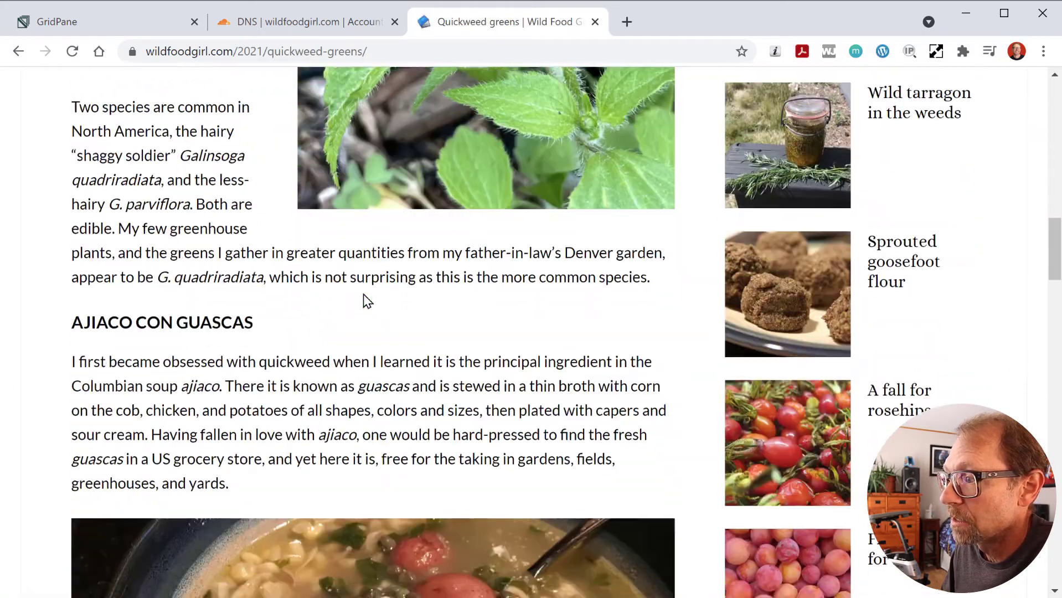
scroll(365, 294, "up", 20)
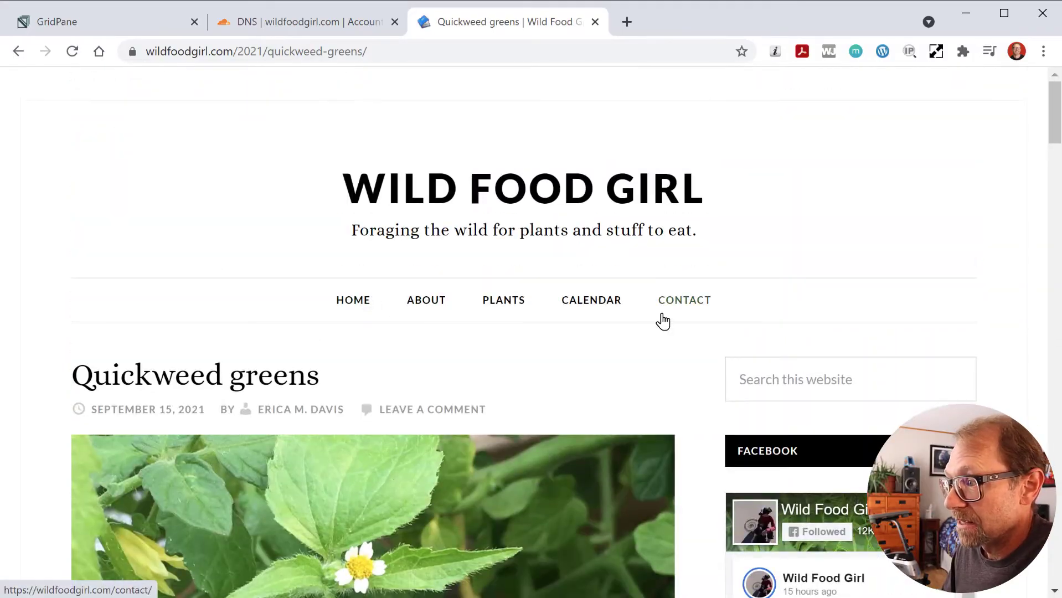
Step: Load the site's Calendar and Contact pages to check them, and return to the home page
left_click(610, 304)
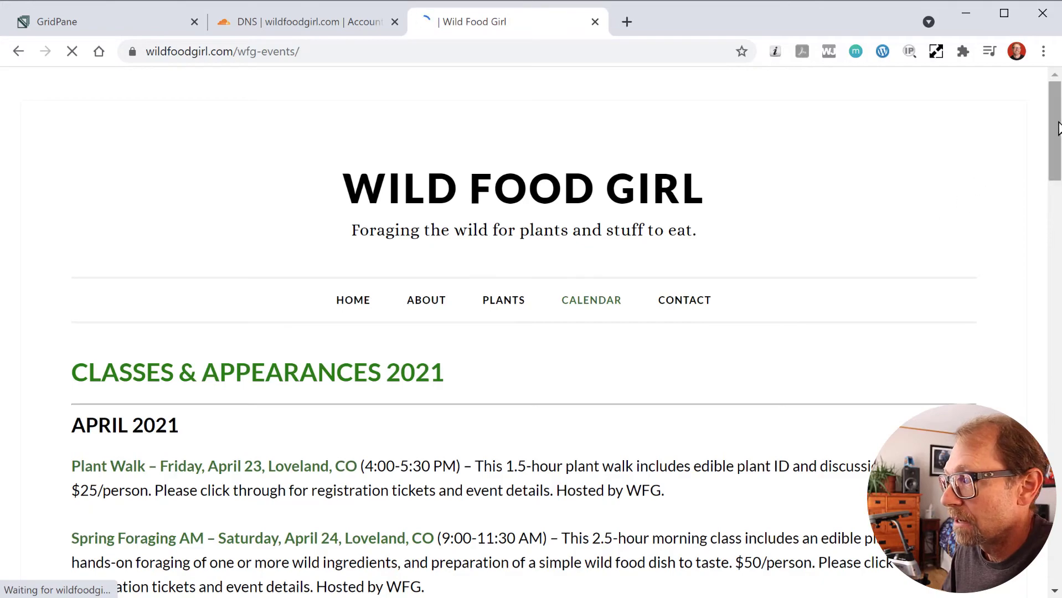
mouse_move(1055, 135)
left_mouse_down()
mouse_move(1044, 320)
mouse_move(1047, 125)
left_mouse_up()
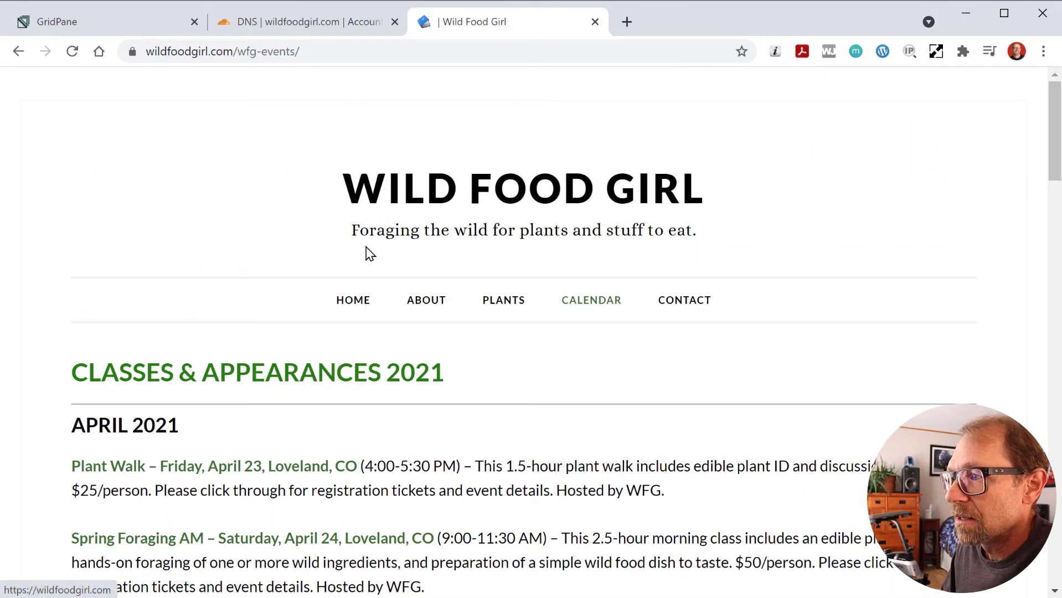
left_click(683, 306)
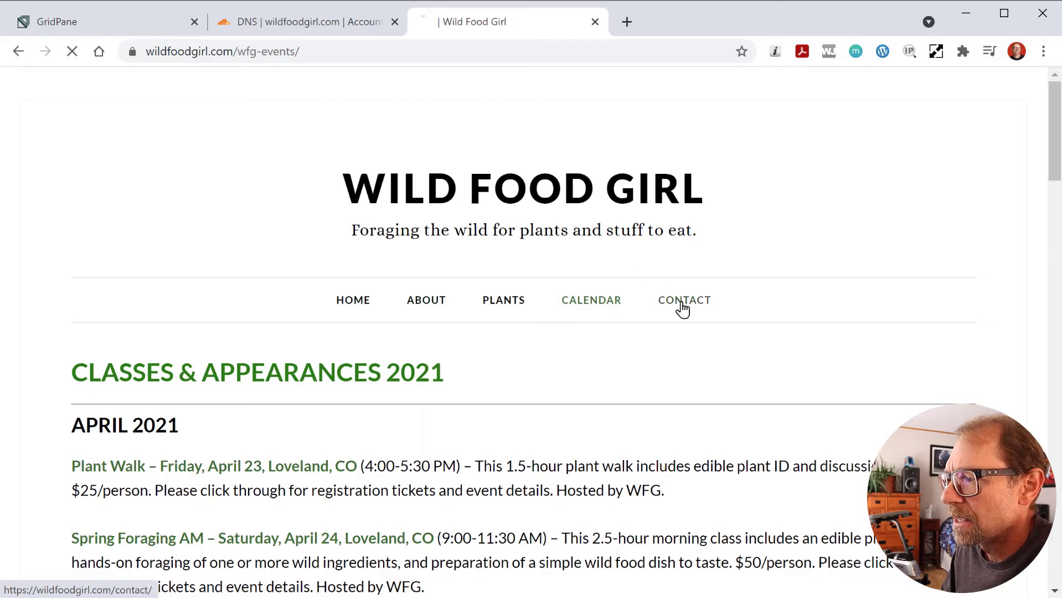
mouse_move(1058, 106)
left_mouse_down()
mouse_move(1054, 545)
mouse_move(1055, 89)
left_mouse_up()
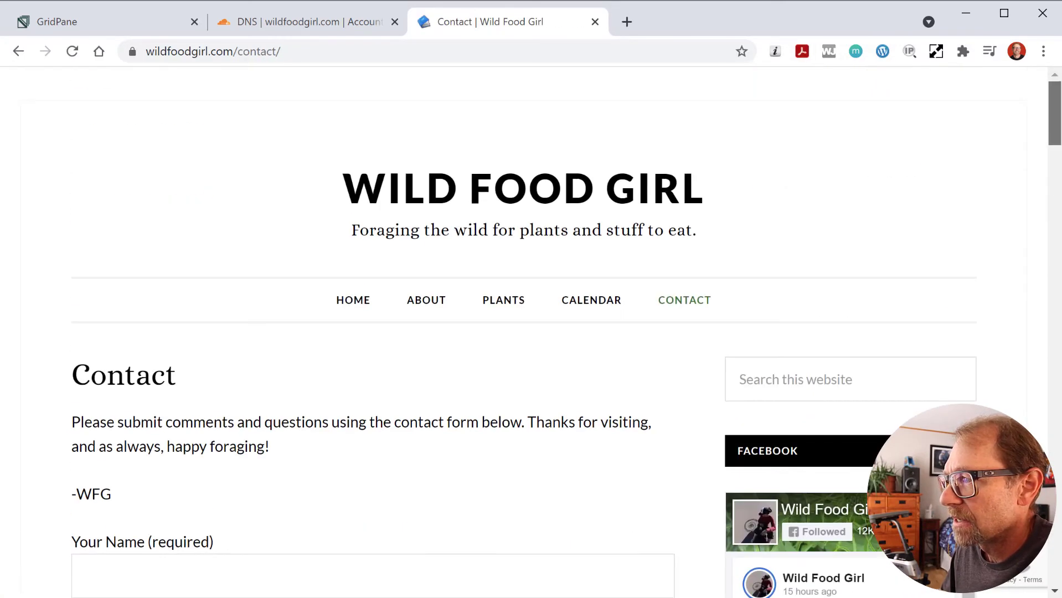
left_click(361, 306)
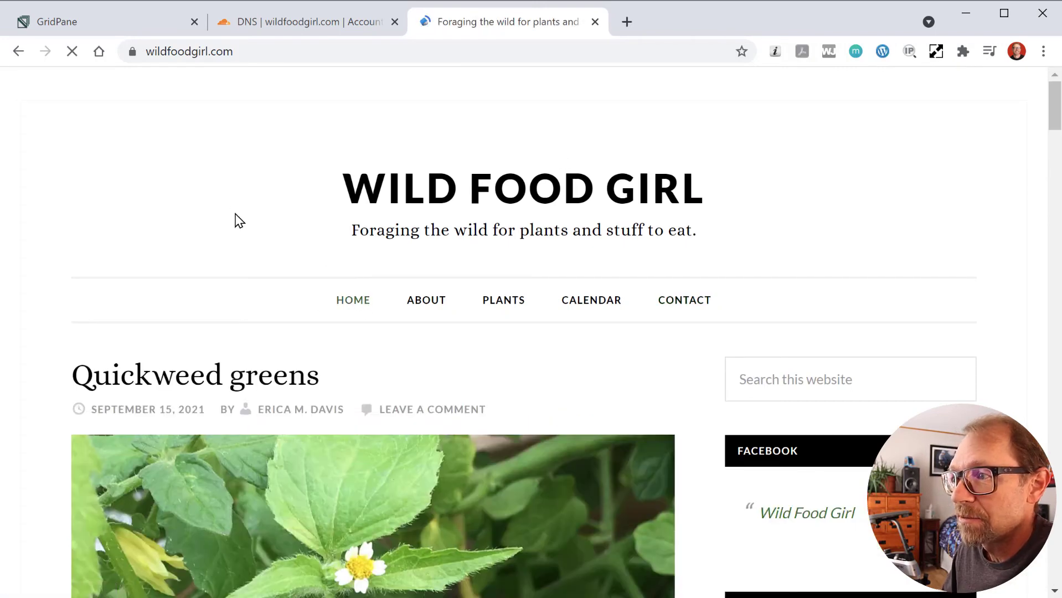
Step: Compare the server IP in GridPane's wildfoodgirl.com configuration with the domain's DNS records in Cloudflare
left_click(310, 25)
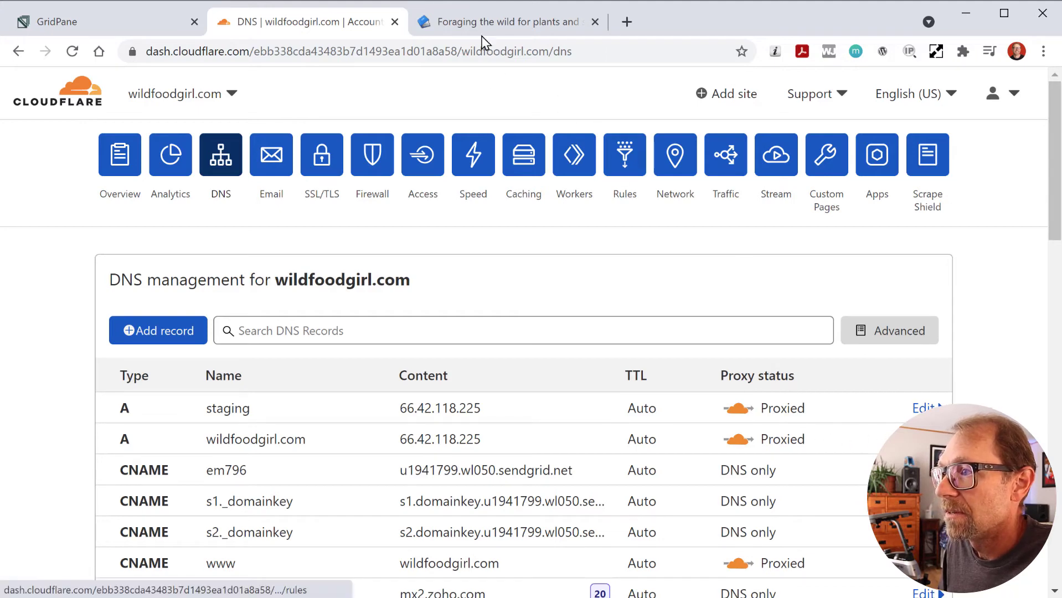
left_click(111, 21)
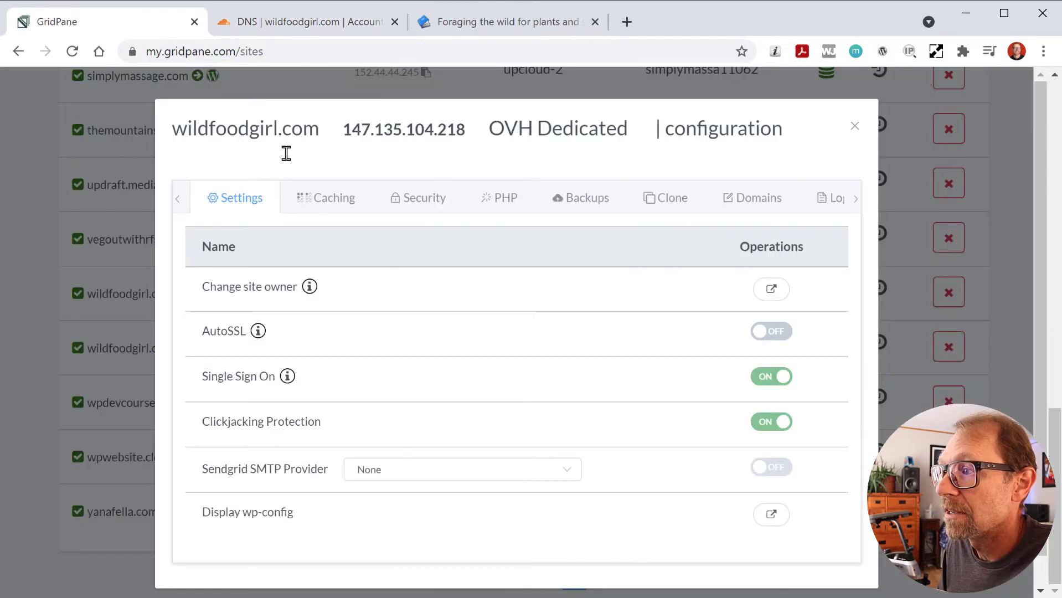
left_click_drag(344, 131, 474, 131)
left_click(477, 133)
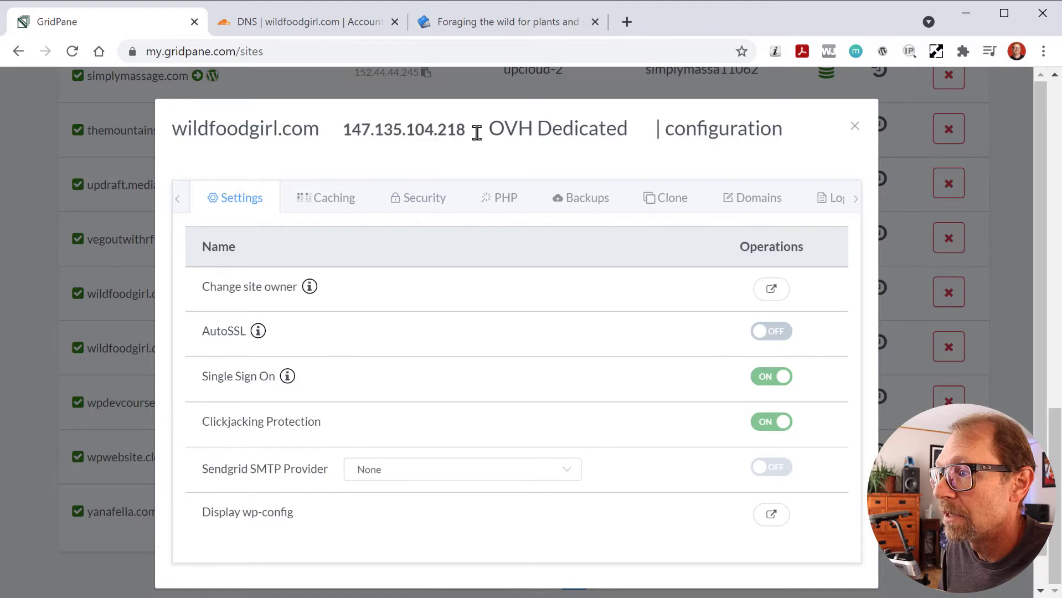
left_click(324, 25)
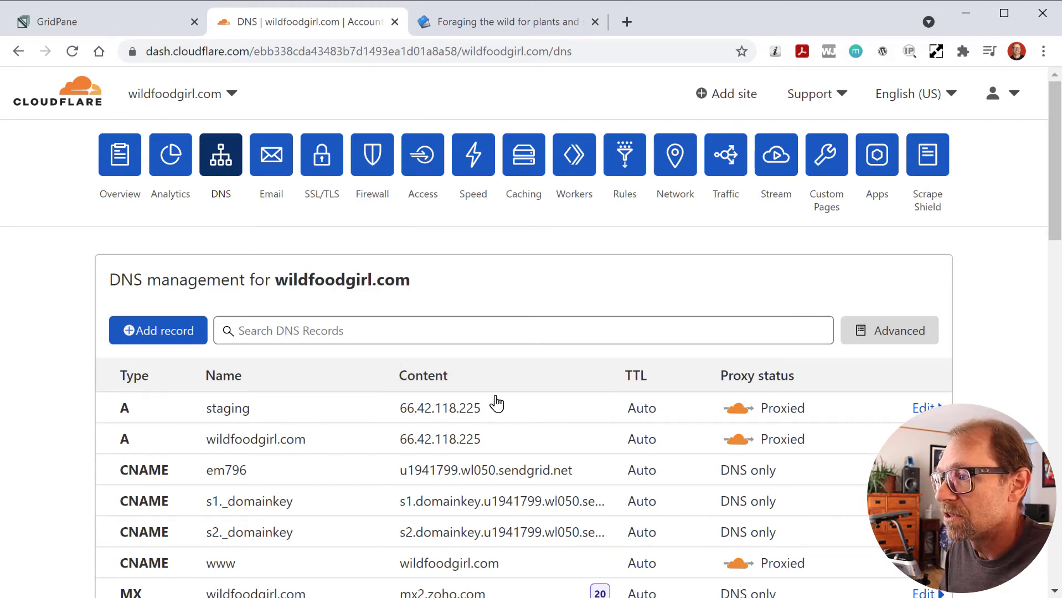
scroll(527, 404, "down", 3)
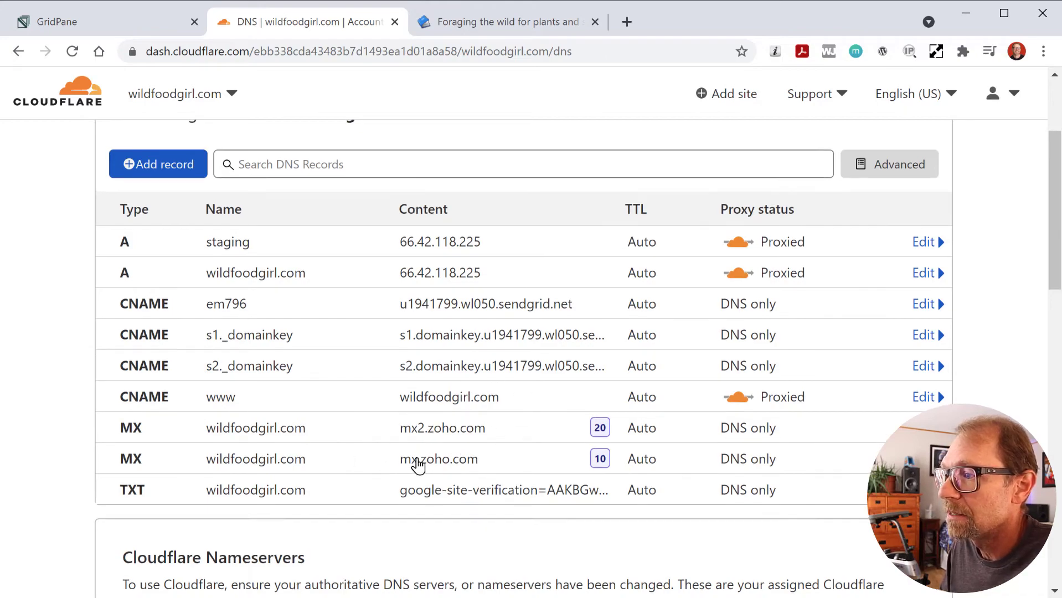
scroll(416, 462, "up", 3)
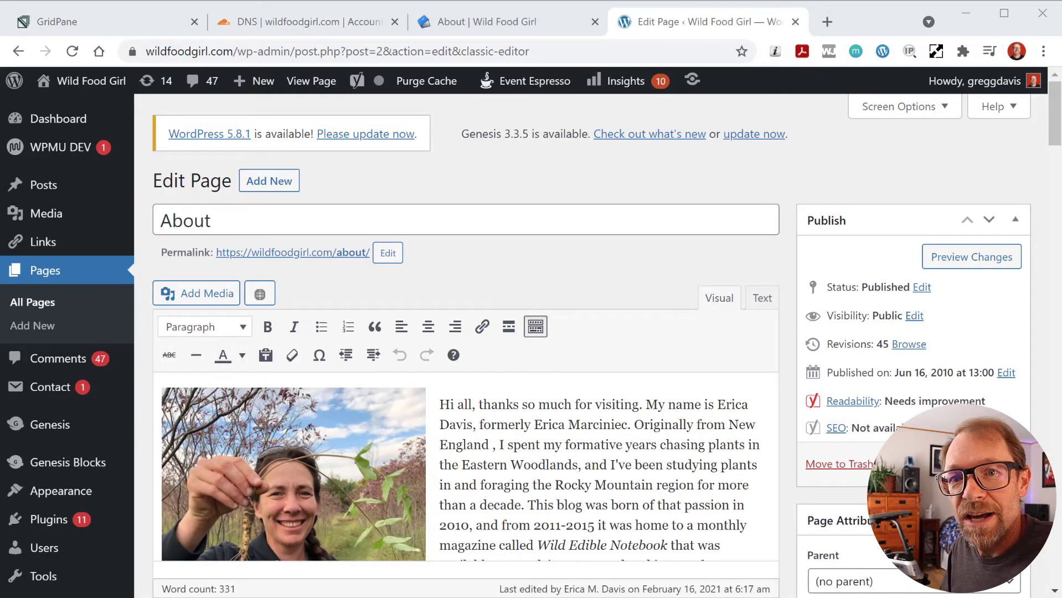
Step: Switch to the public About page and review it down to the closing sentence and update date
left_click(412, 22)
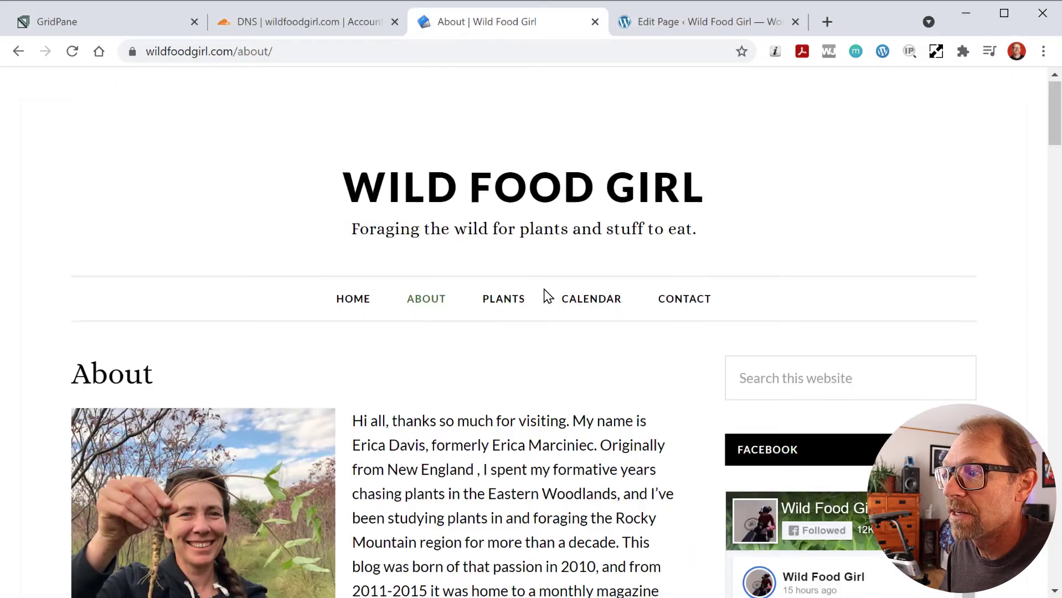
scroll(545, 294, "down", 3)
scroll(372, 283, "down", 4)
scroll(491, 315, "up", 7)
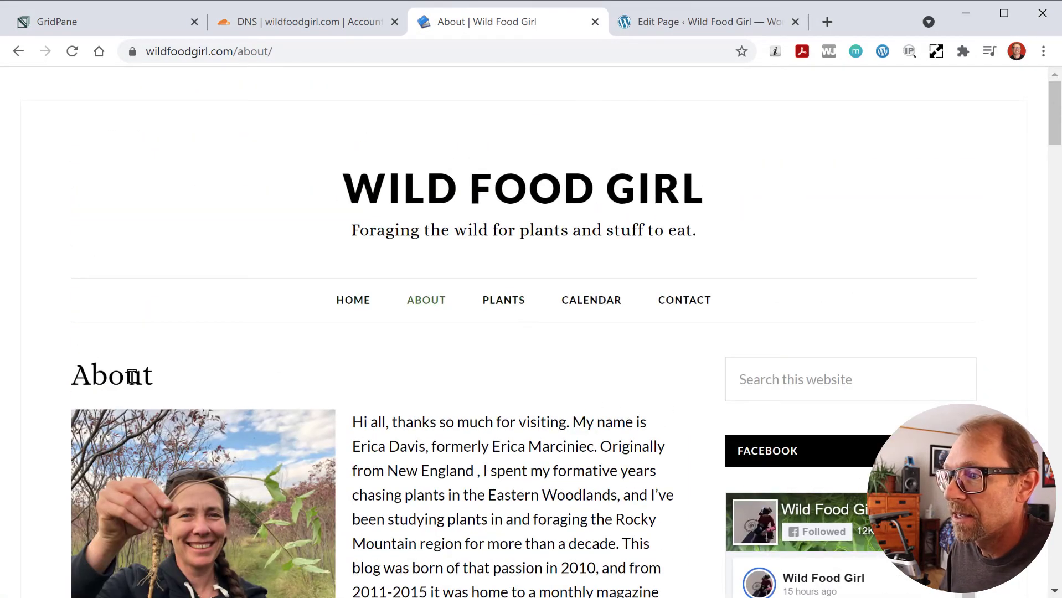
scroll(529, 401, "down", 13)
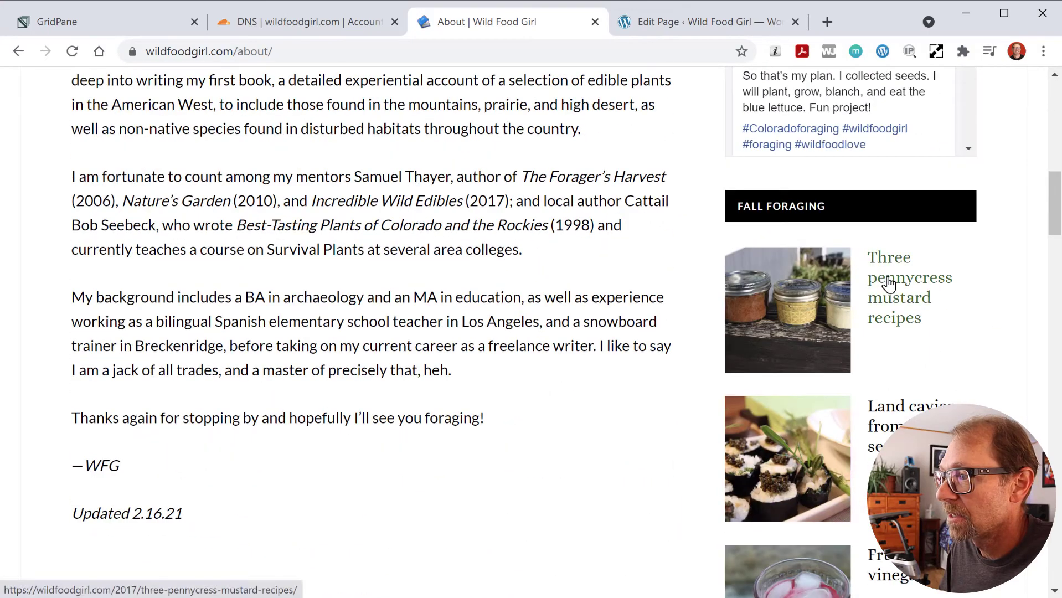
Step: Switch to the WordPress editor of the About page and check the closing sentence in its content
left_click(714, 22)
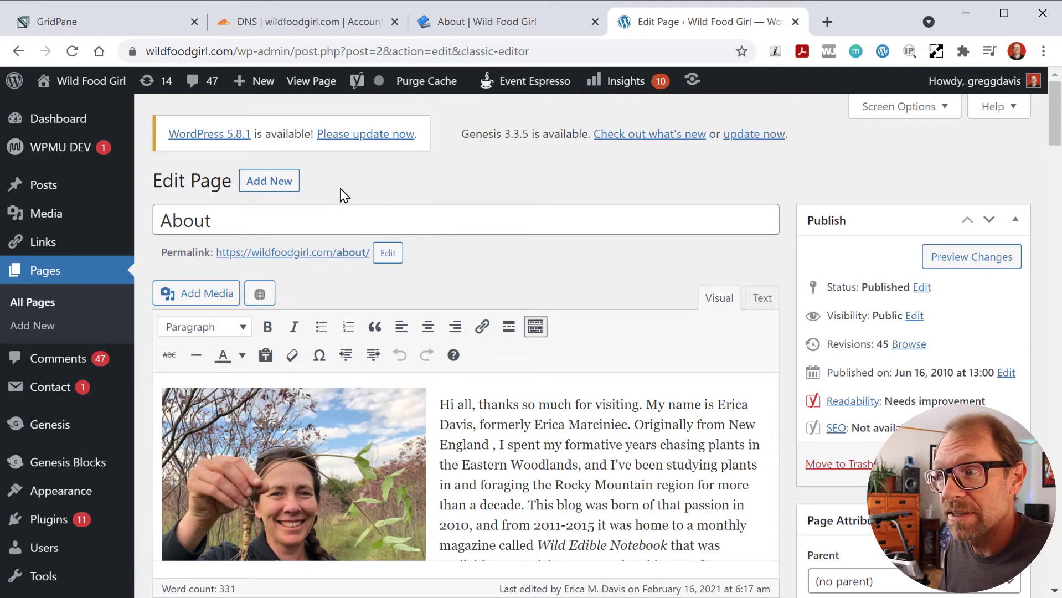
scroll(448, 207, "down", 10)
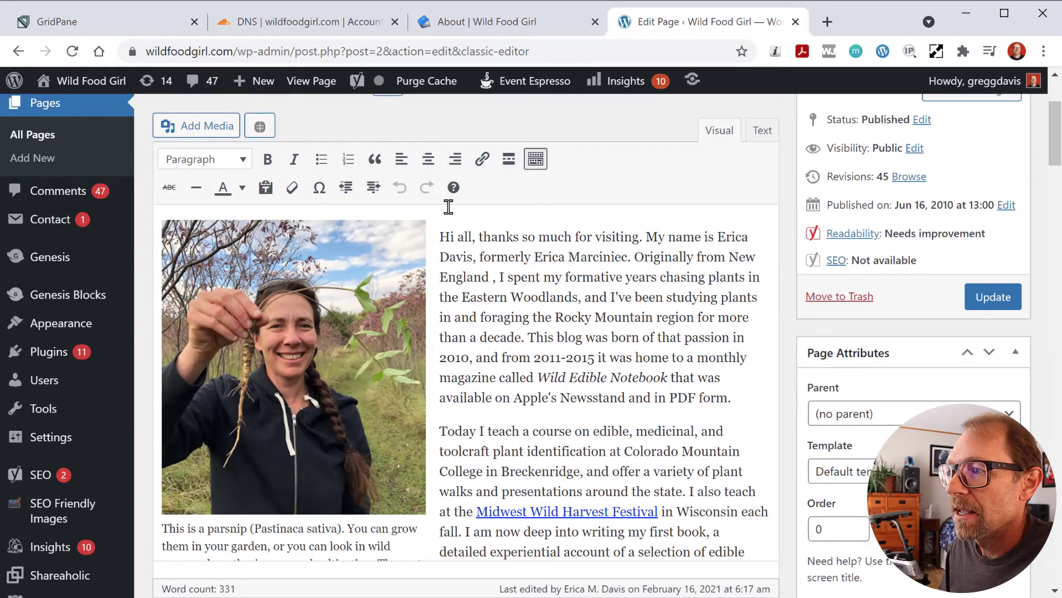
scroll(531, 301, "down", 2)
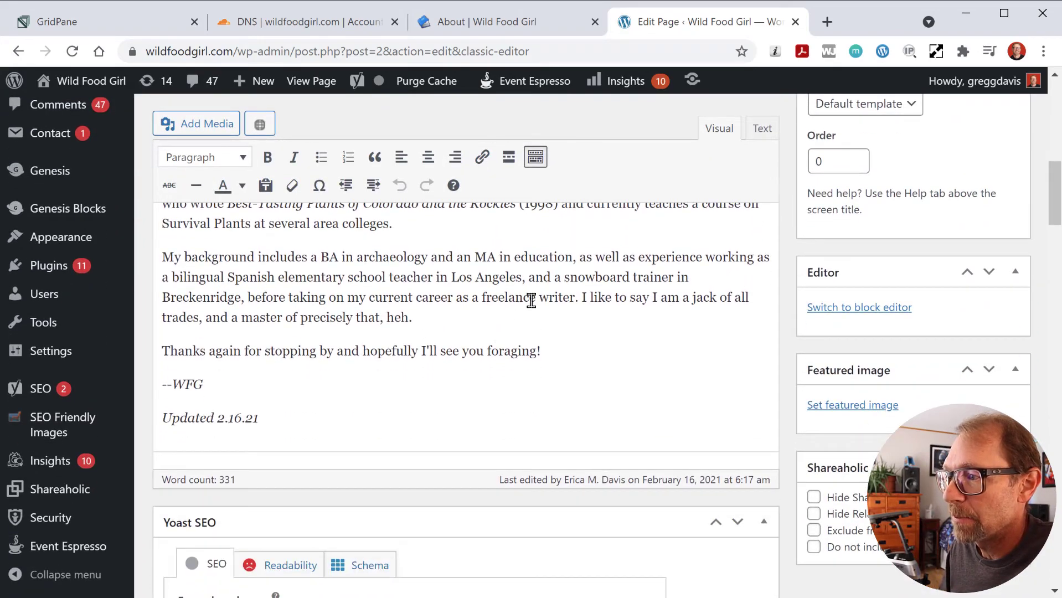
scroll(531, 351, "up", 10)
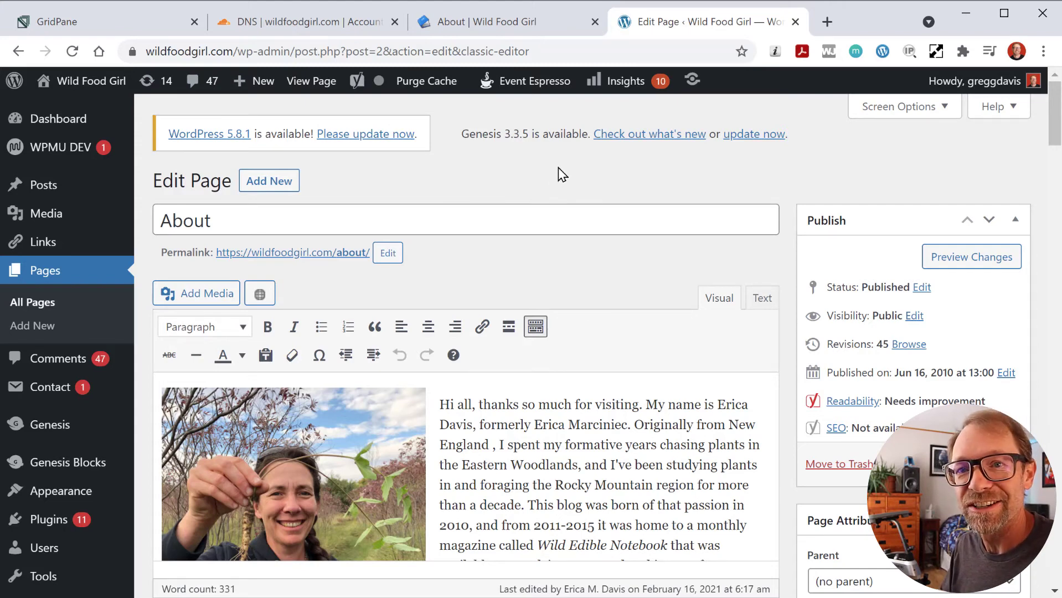
Step: Switch to GridPane, review the active staging sites and their server names, and open the Servers page
left_click(332, 25)
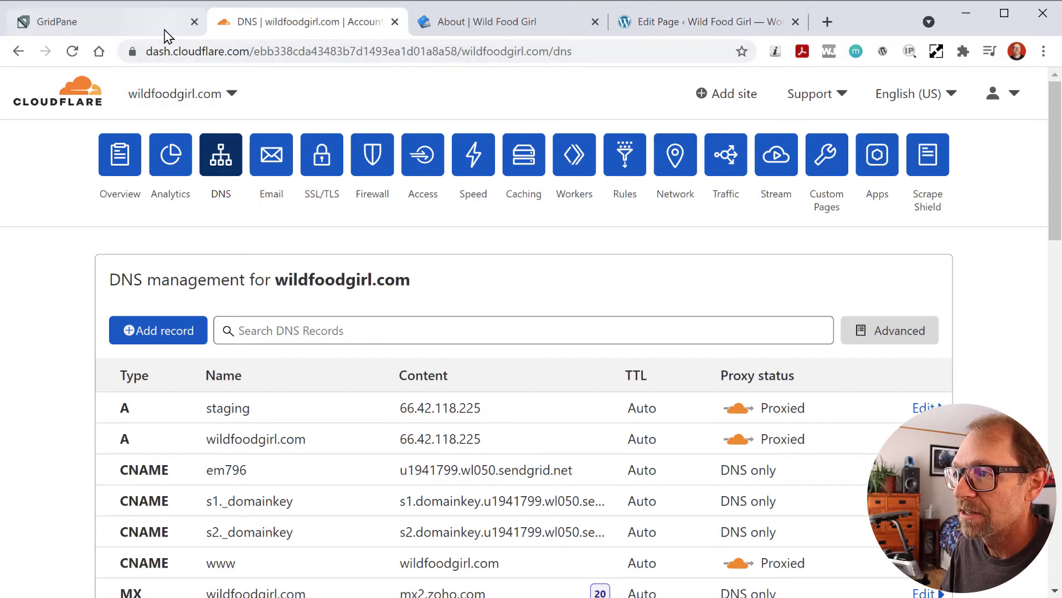
left_click(122, 16)
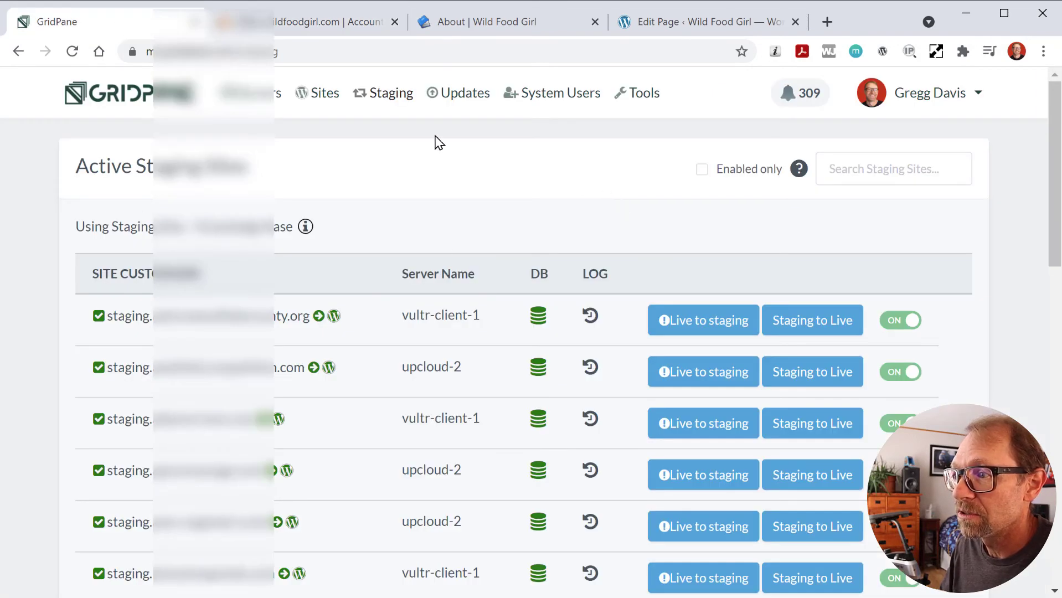
scroll(351, 296, "down", 9)
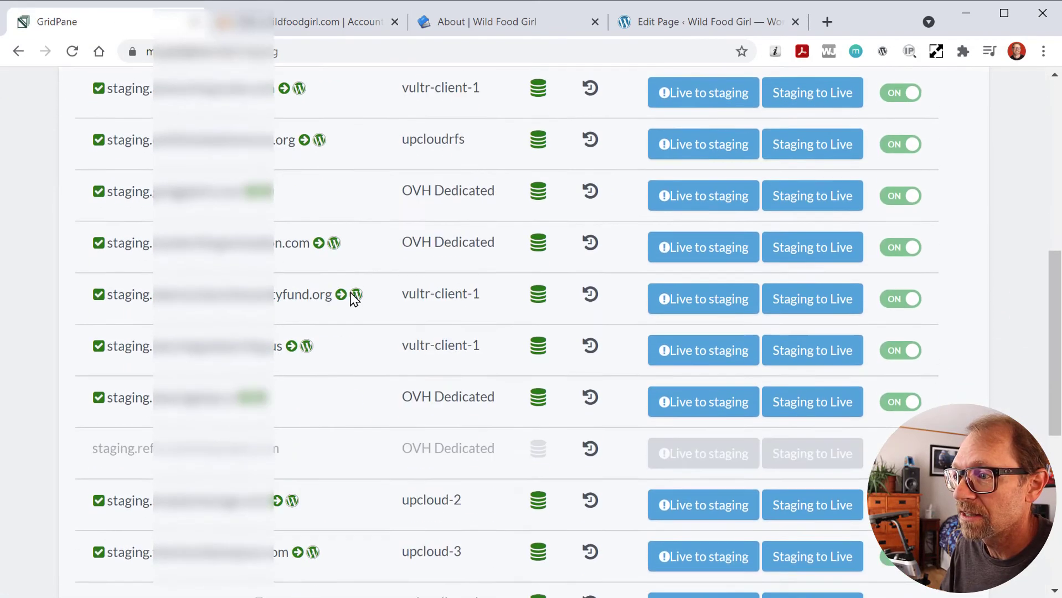
scroll(355, 299, "down", 5)
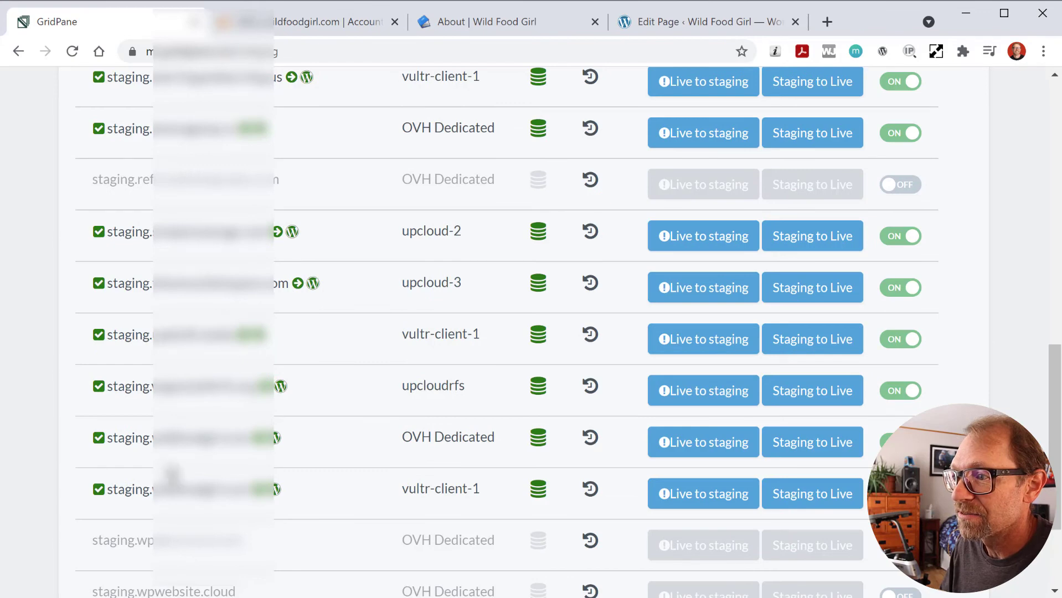
scroll(235, 446, "up", 12)
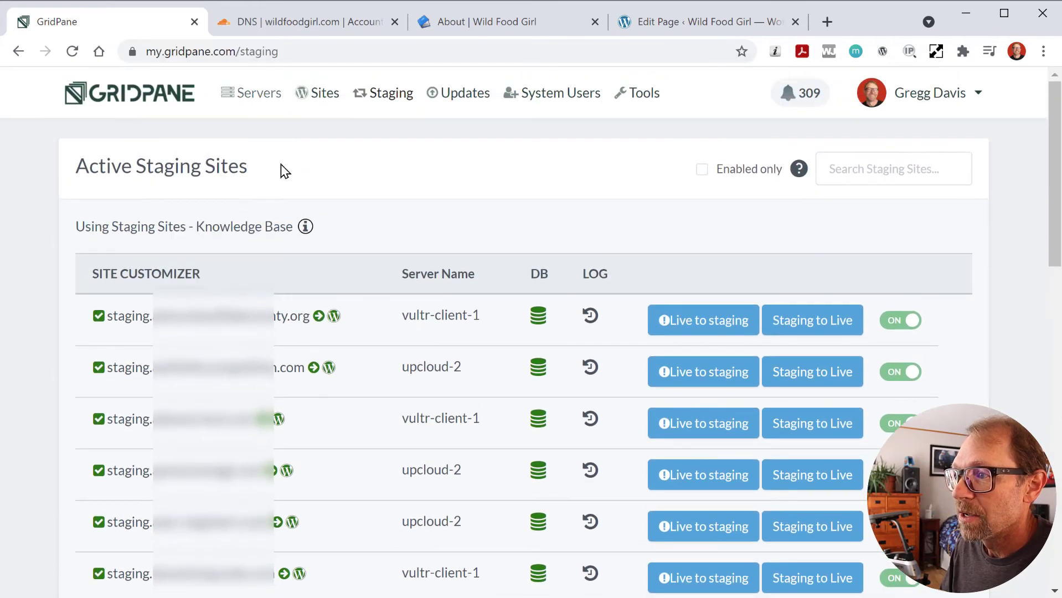
left_click(265, 102)
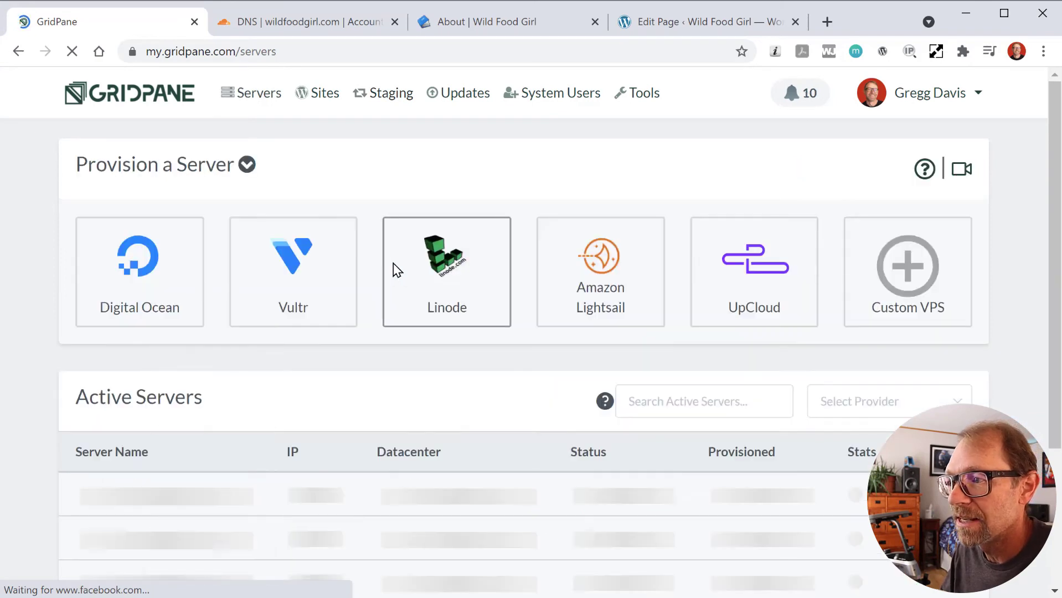
Step: Copy the OVH Dedicated server's IP from GridPane and save it as the wildfoodgirl.com A record's IPv4 address in Cloudflare, 147.135.104.218
scroll(416, 360, "down", 4)
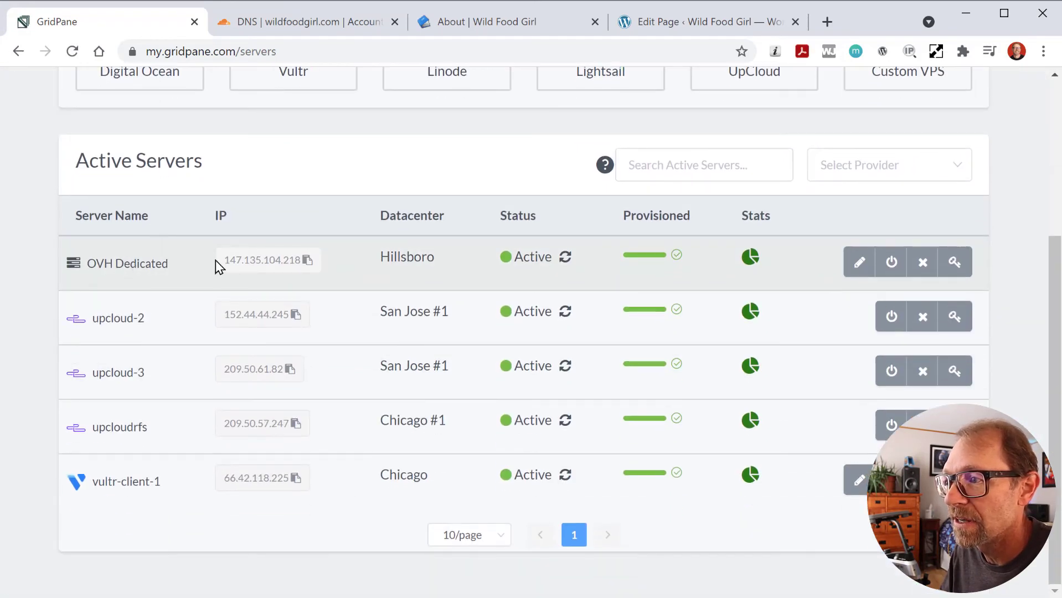
left_click(307, 262)
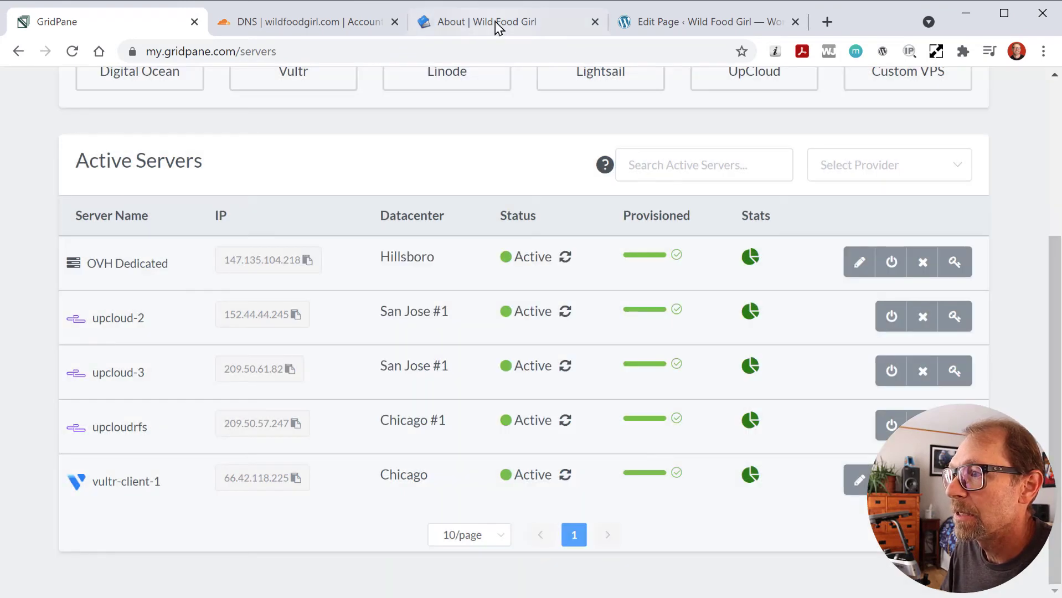
left_click(308, 22)
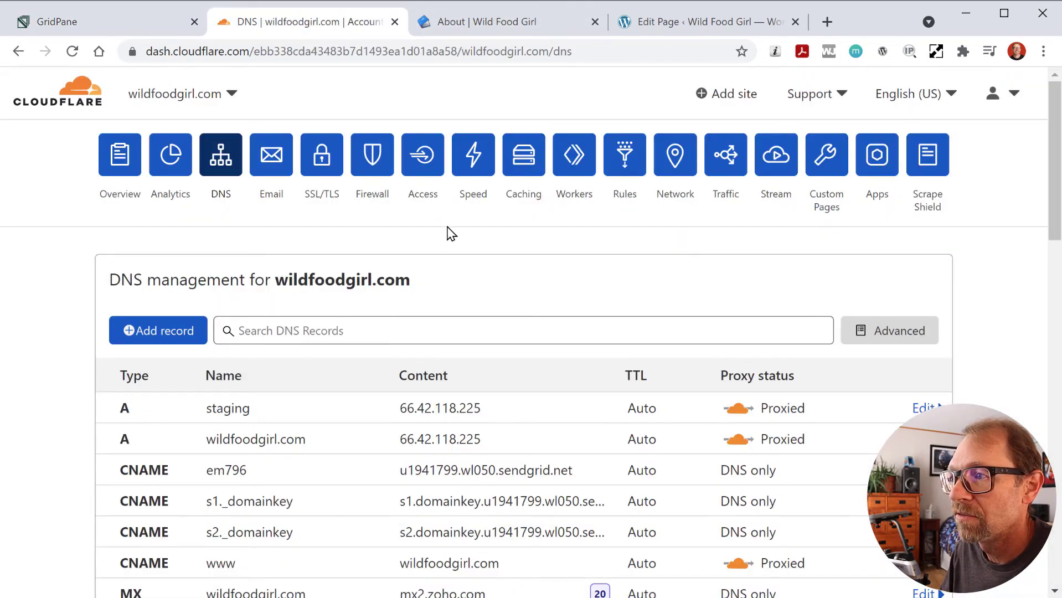
scroll(273, 320, "down", 3)
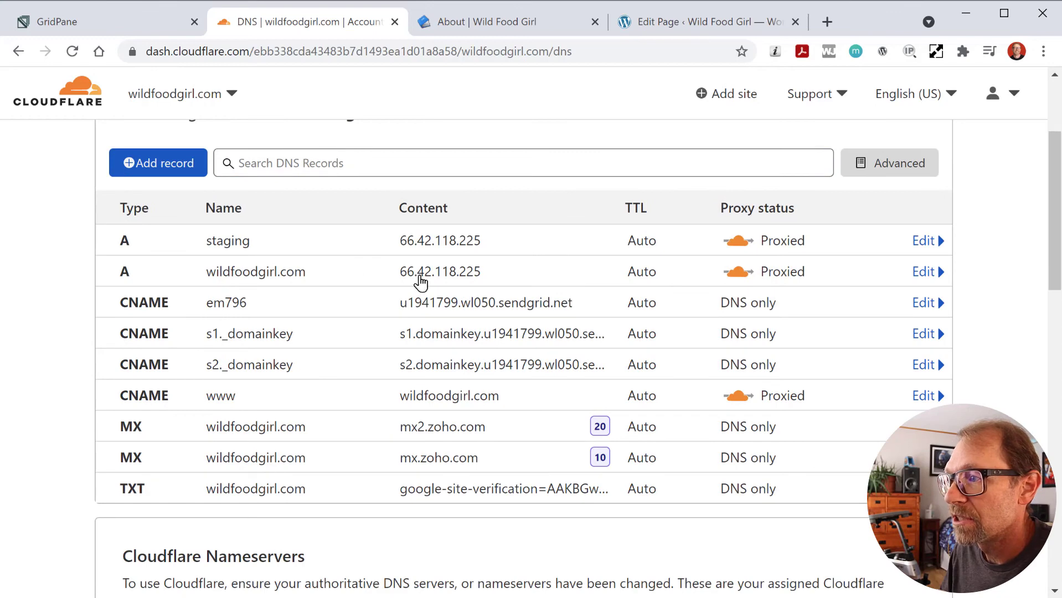
left_click(924, 273)
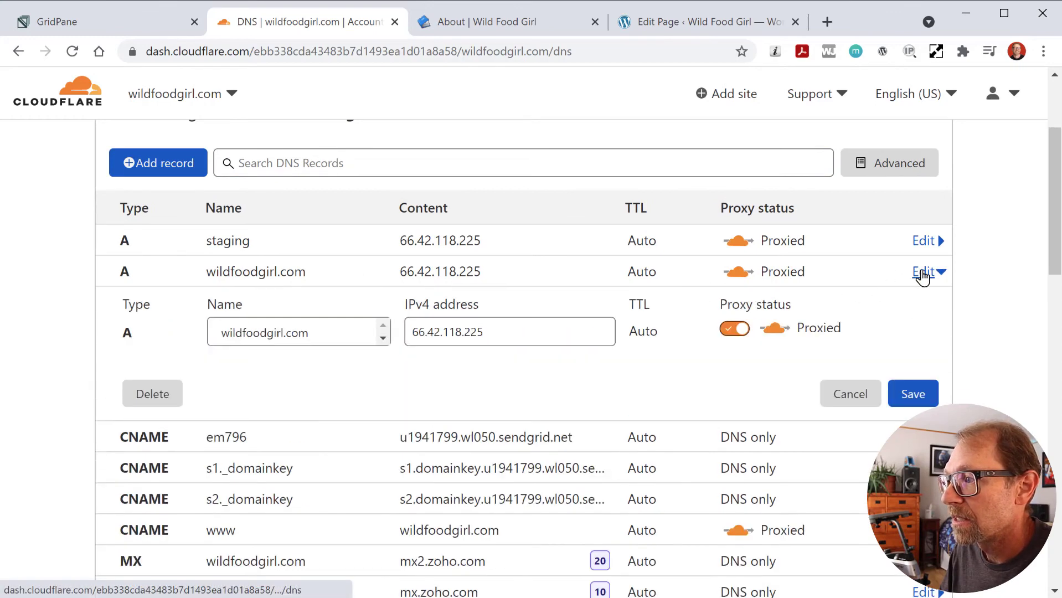
left_click_drag(498, 333, 412, 326)
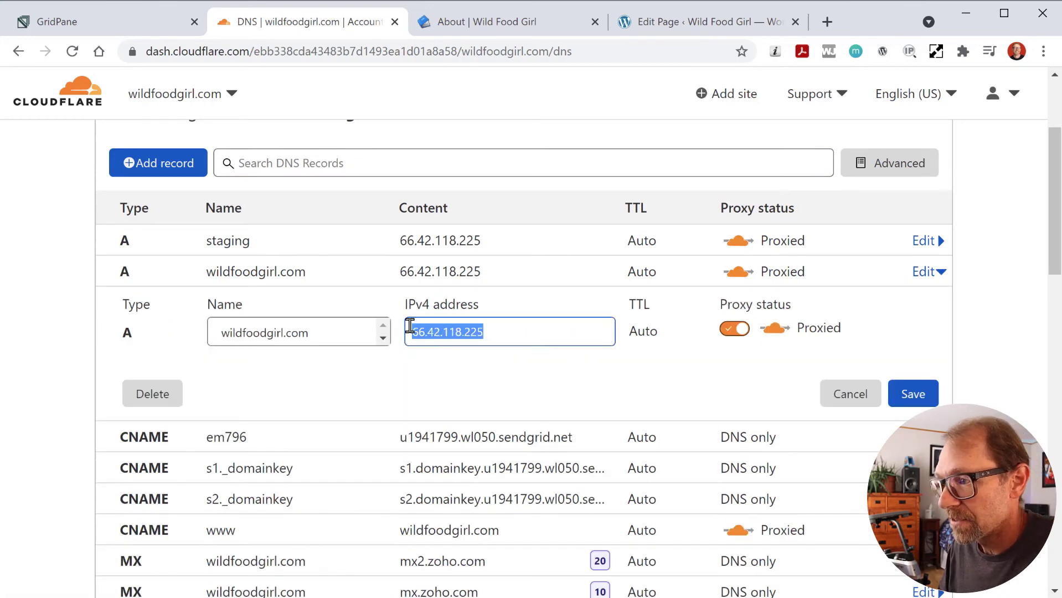
key("ctrl+v")
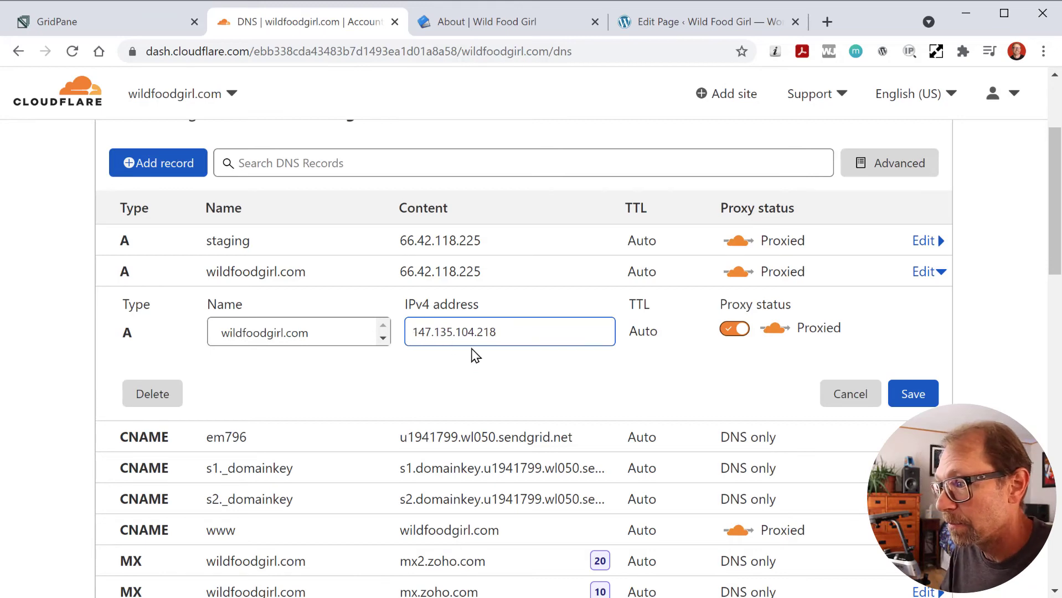
left_click(910, 395)
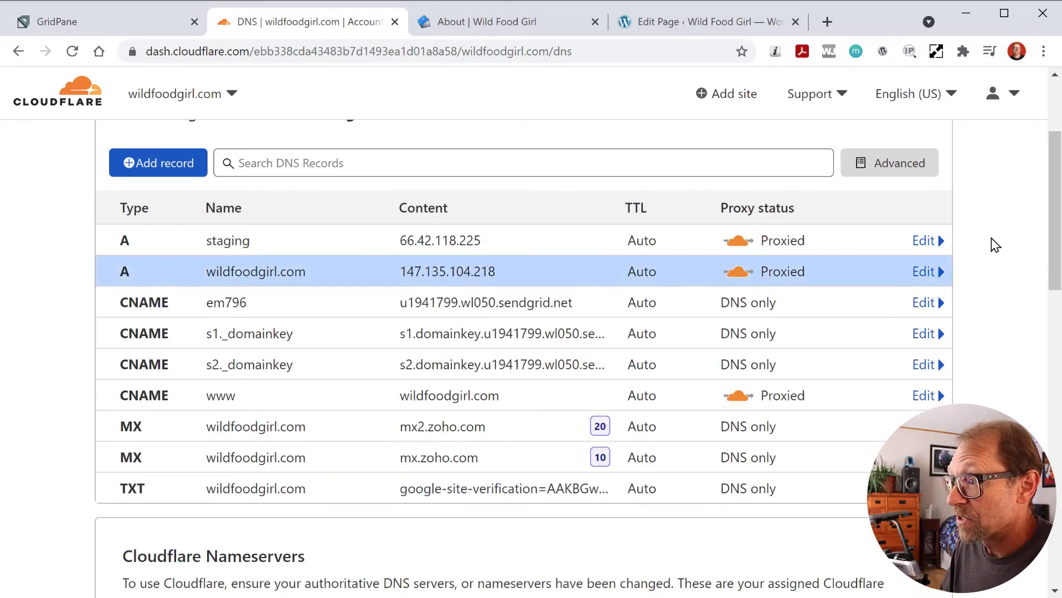
Step: Set the staging A record's IPv4 address to 147.135.104.218 and save the record
left_click(456, 241)
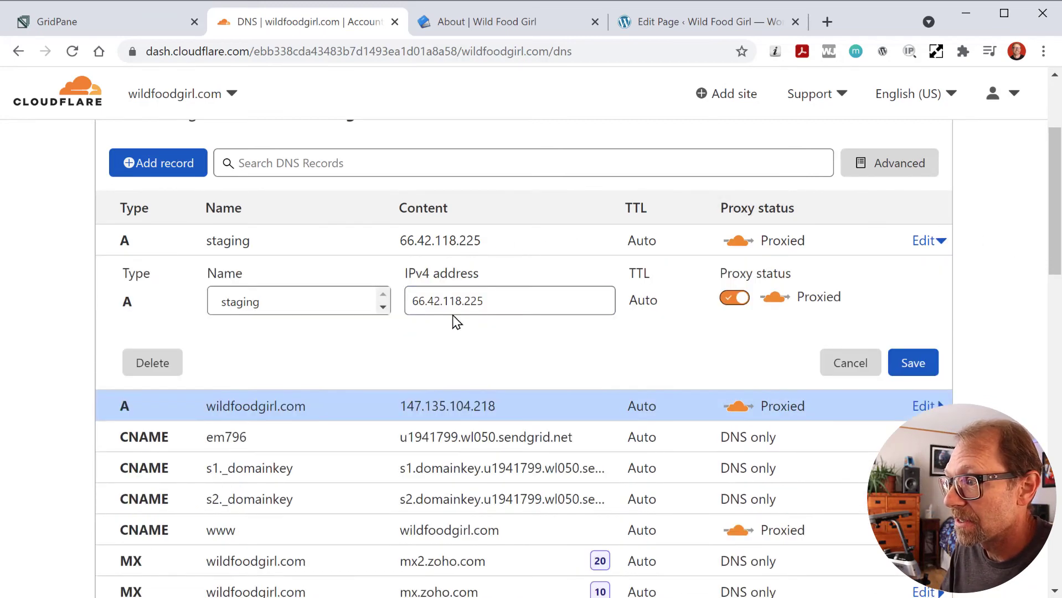
left_click_drag(483, 300, 407, 306)
key("ctrl+v")
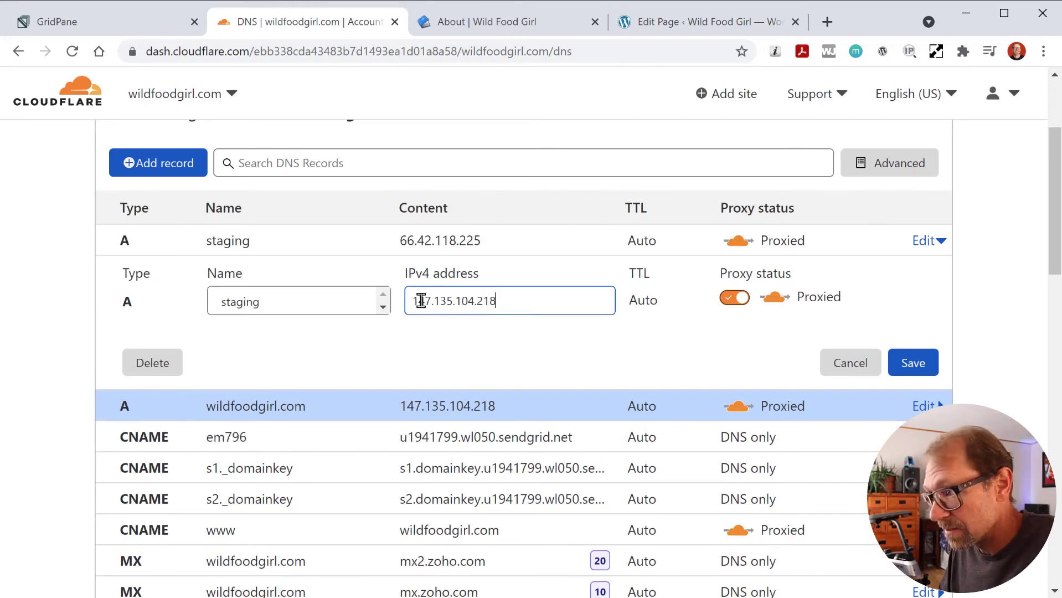
left_click(913, 363)
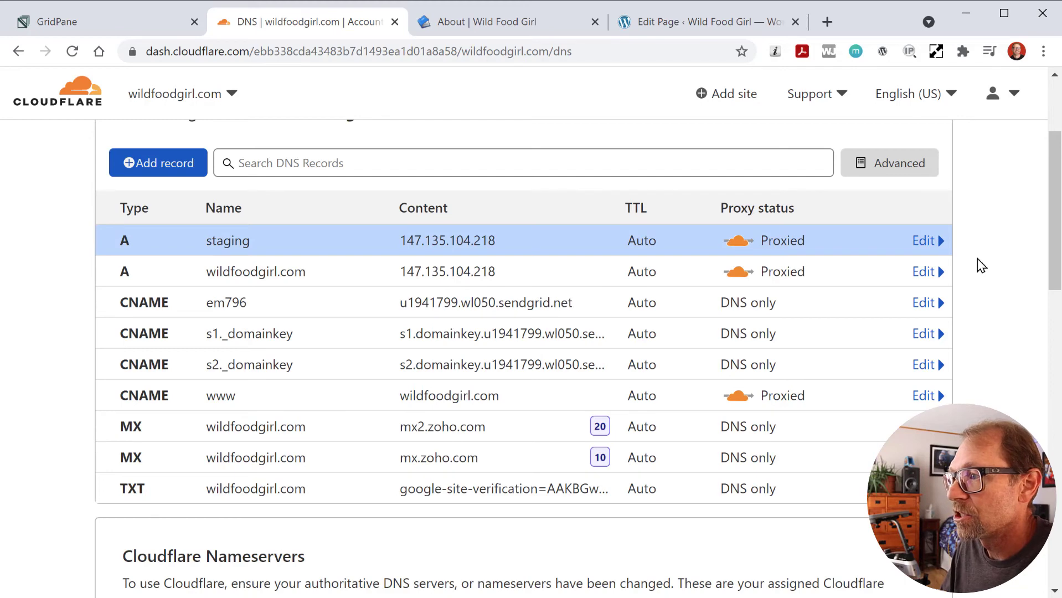
Step: Switch to the open About page and its WordPress editor, and check the public page's closing sentence
left_click(534, 25)
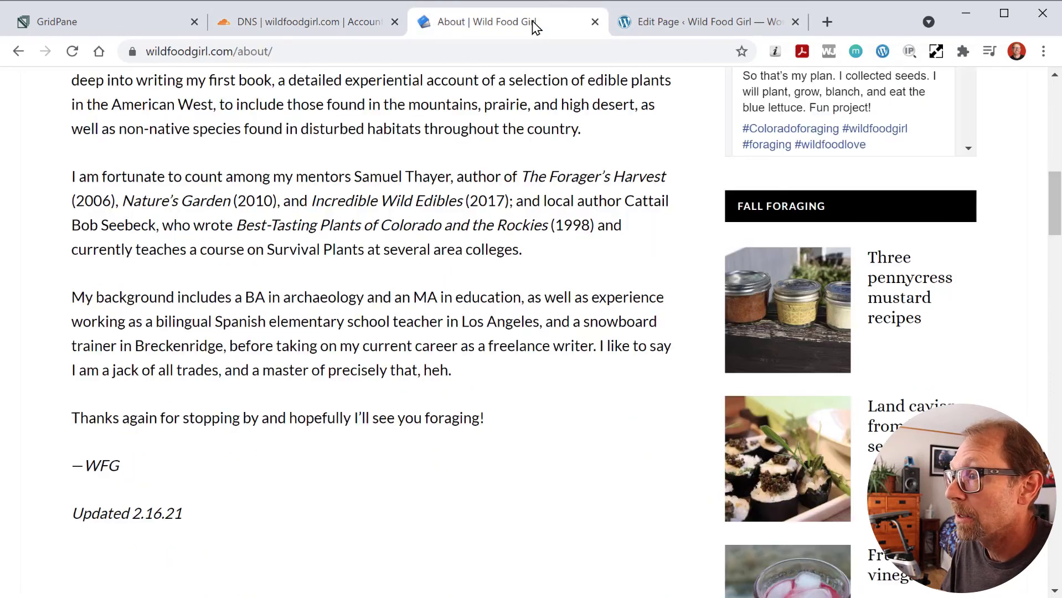
left_click(669, 24)
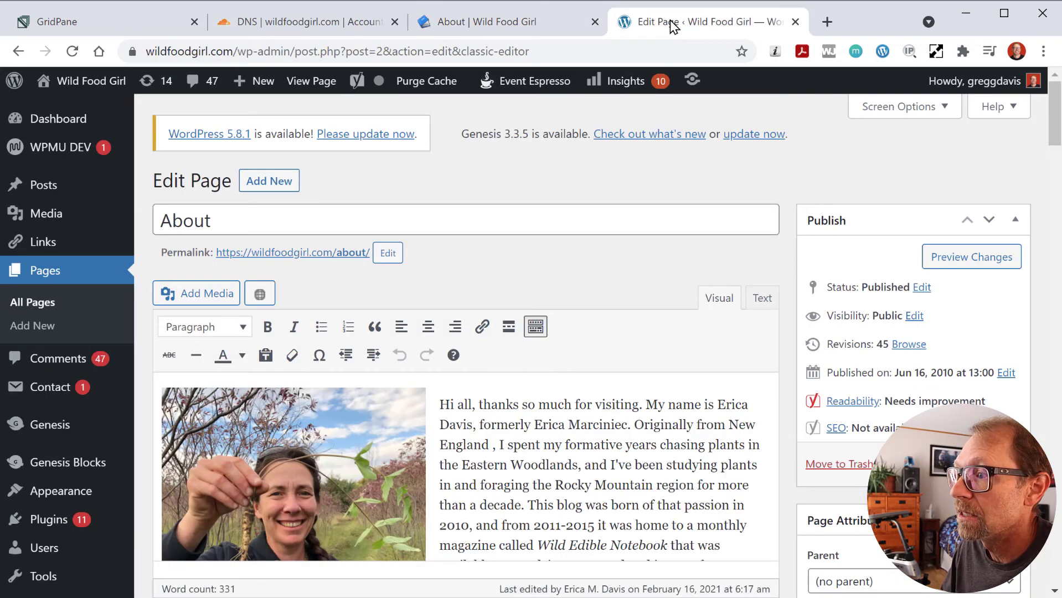
left_click(543, 23)
scroll(519, 202, "up", 3)
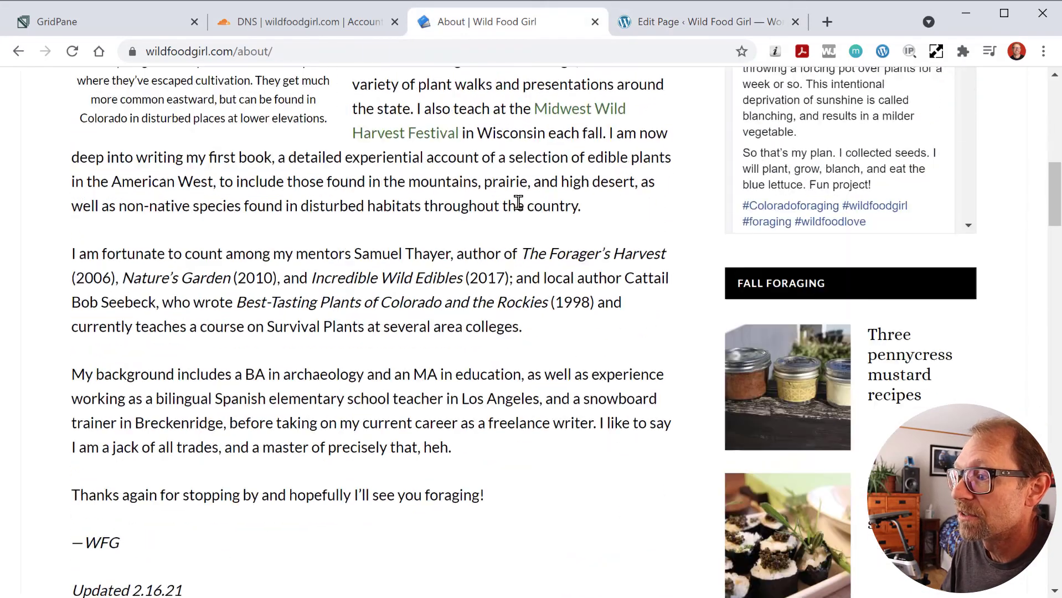
scroll(518, 203, "down", 2)
left_click_drag(414, 418, 458, 410)
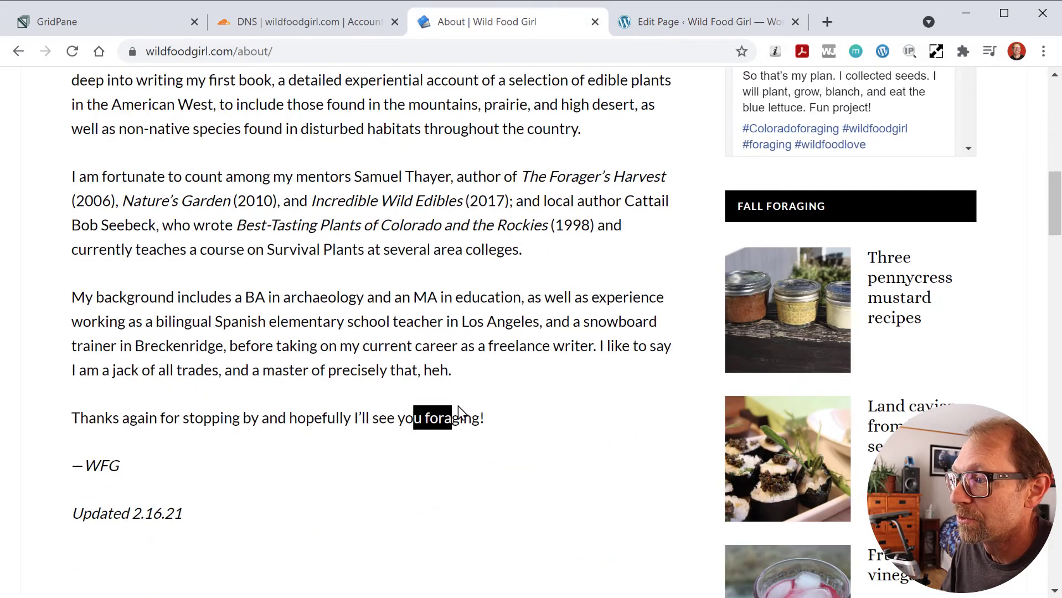
scroll(464, 409, "up", 15)
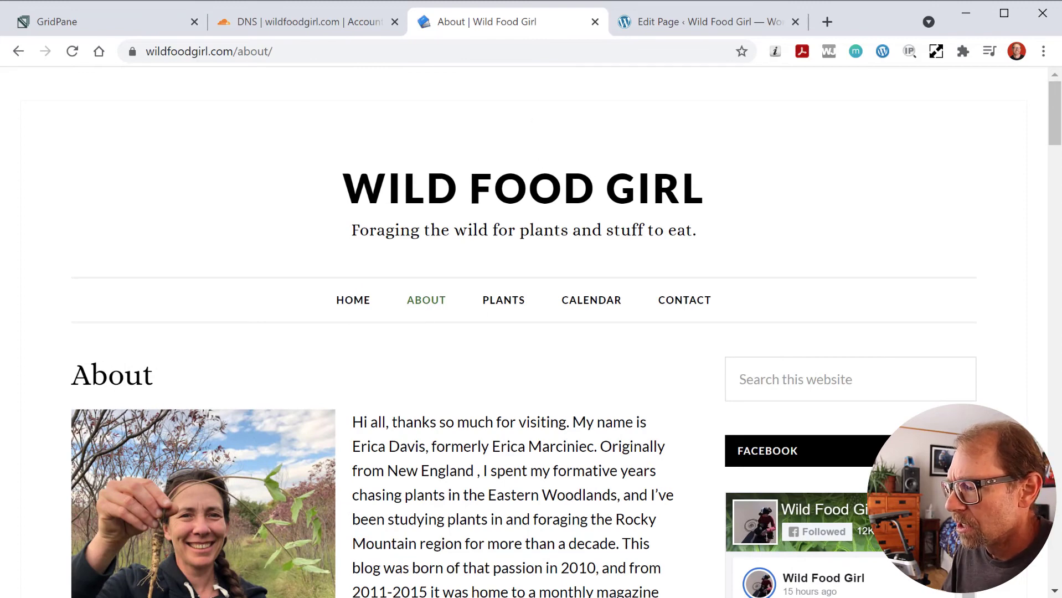
Step: Switch to the hosts file in Notepad, comment out the 147.135.104.218 wildfoodgirl.com line with #, save the file and close it
key("alt+Tab")
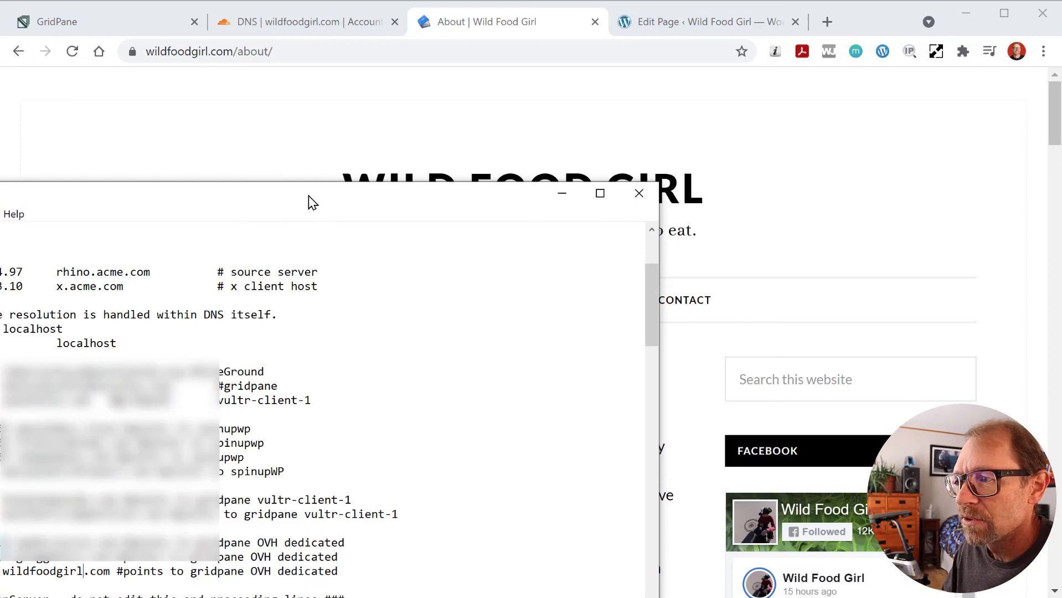
left_click_drag(309, 196, 547, 37)
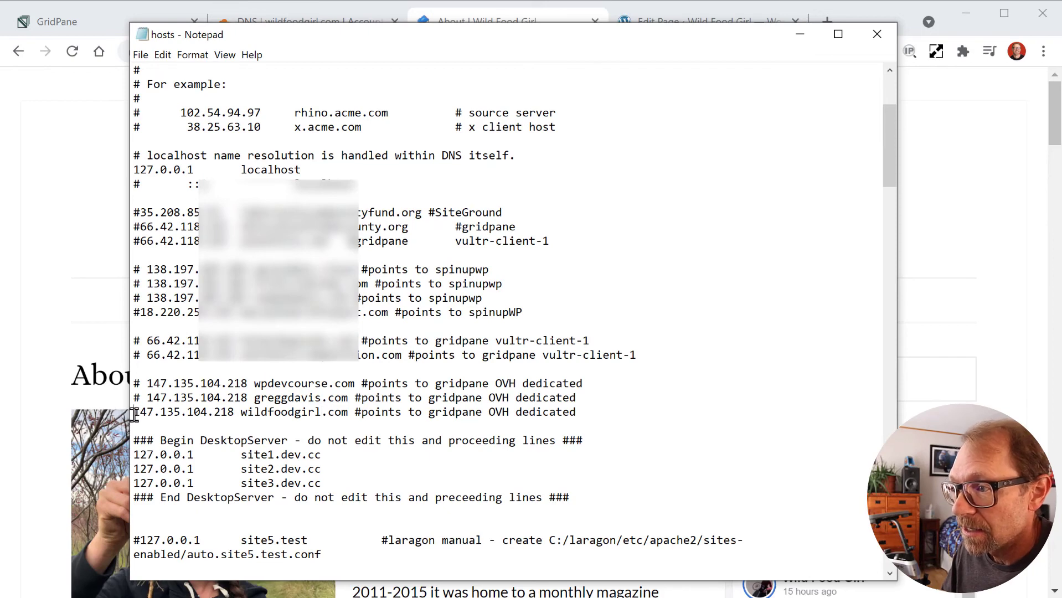
type("#")
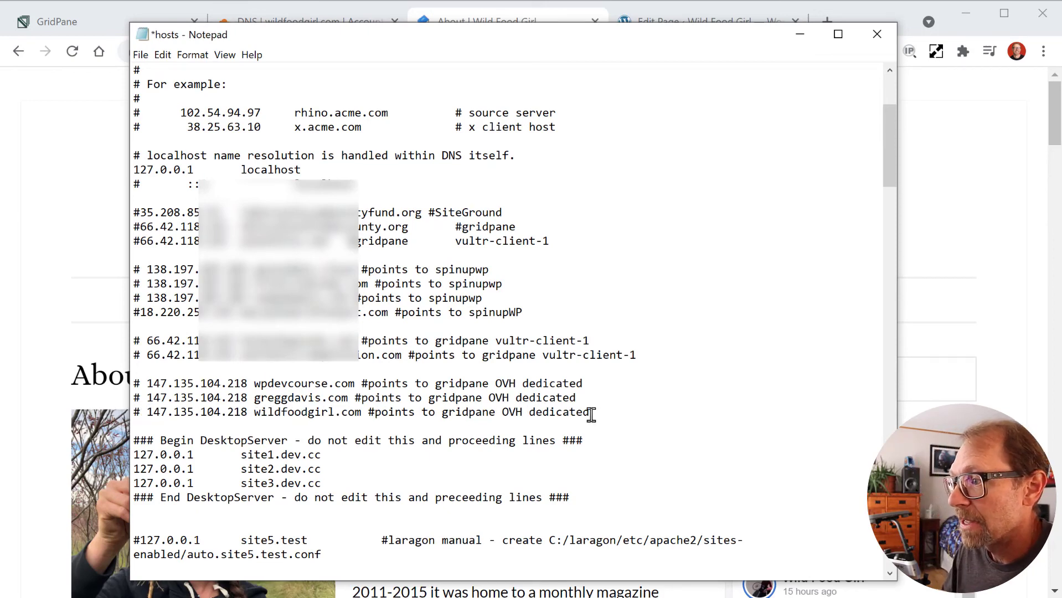
left_click(141, 55)
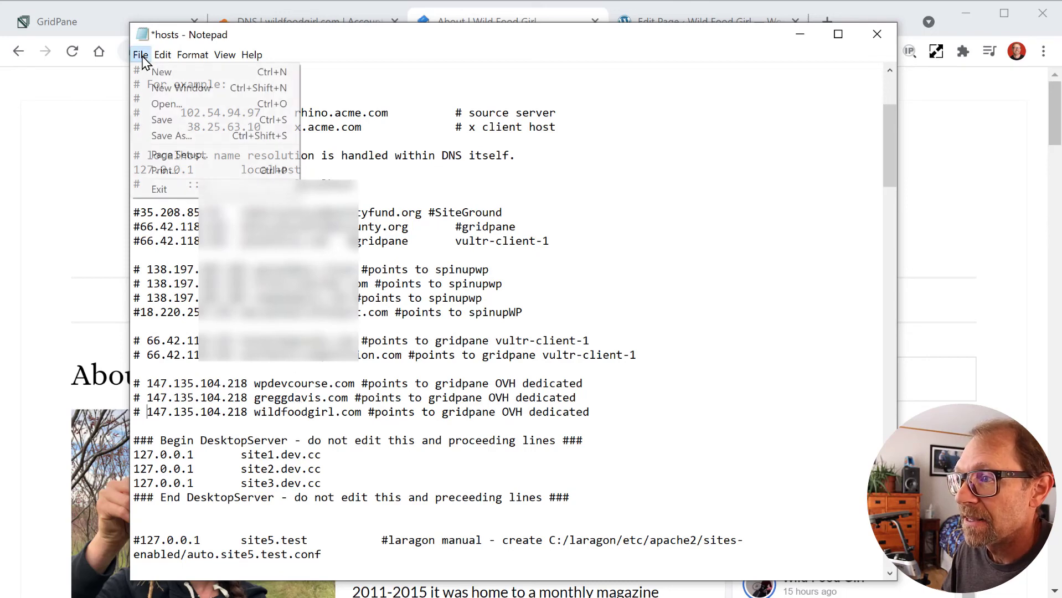
left_click(163, 121)
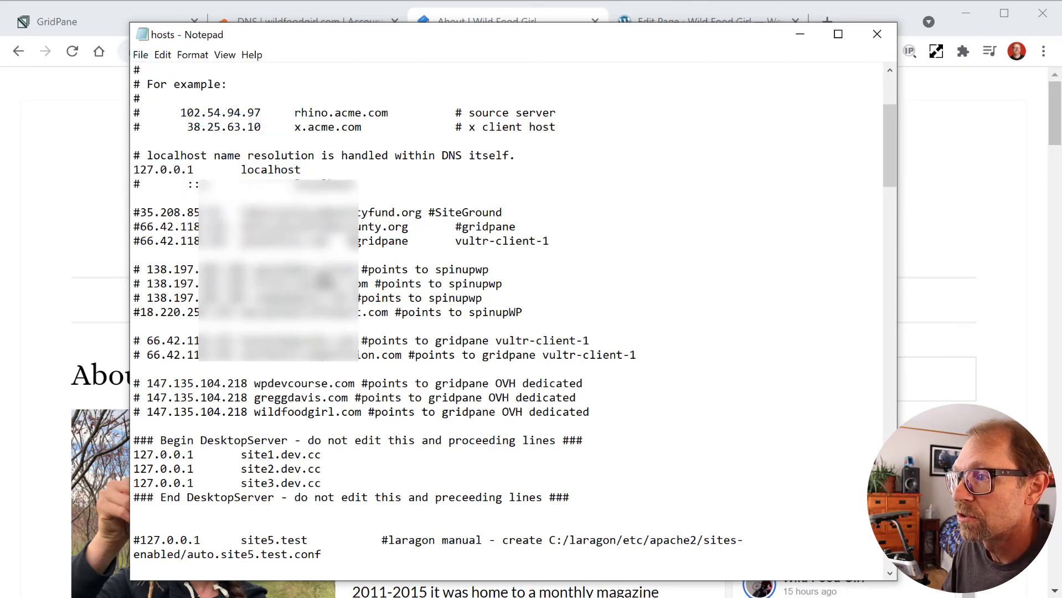
left_click(886, 37)
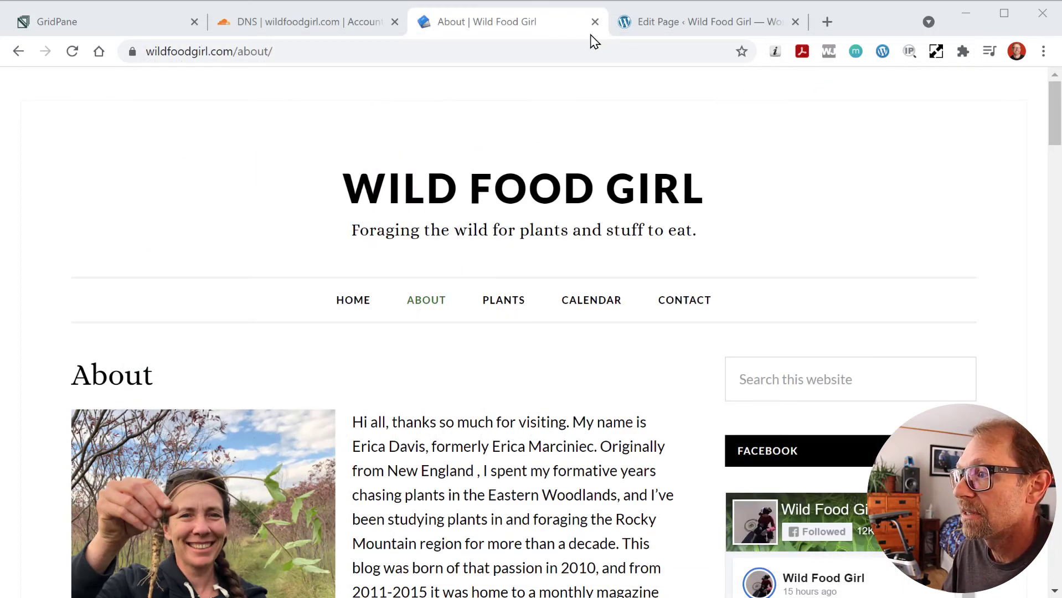
Step: Log out of the WordPress admin in the browser and close the login and public About pages
left_click(668, 26)
mouse_move(964, 80)
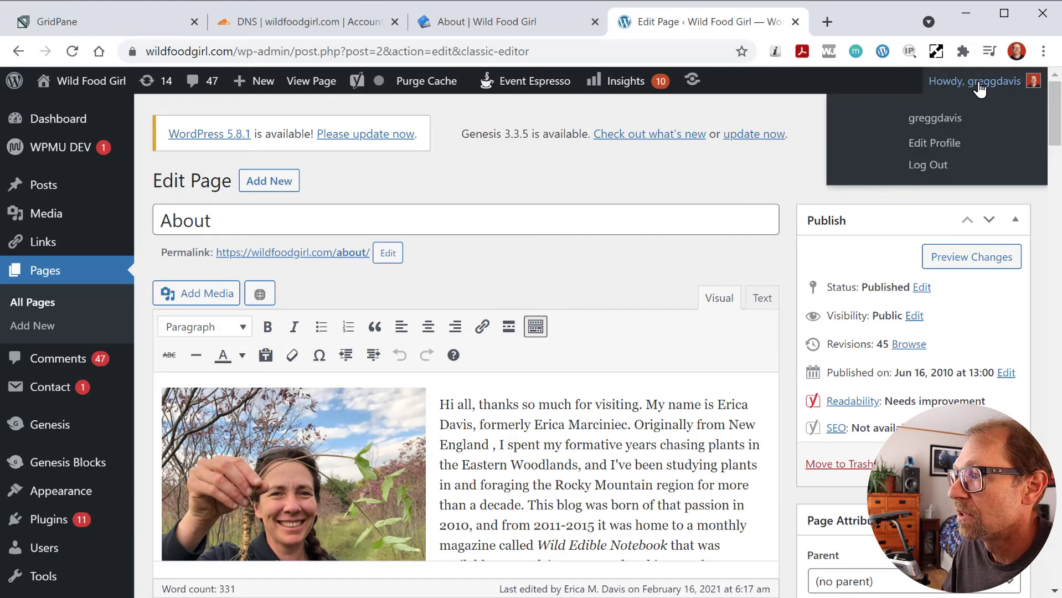
left_click(935, 164)
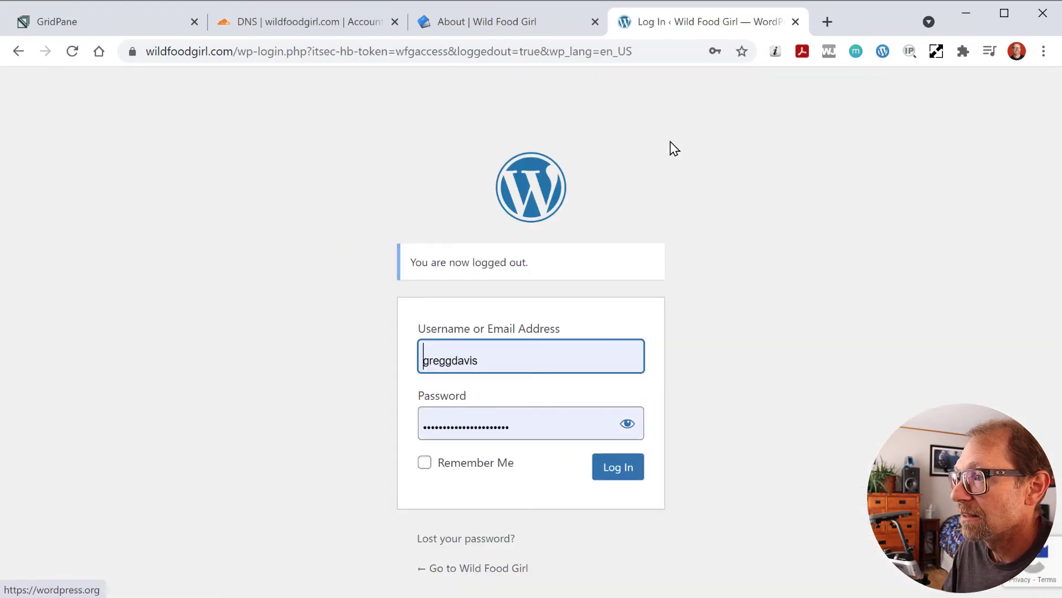
left_click(538, 20)
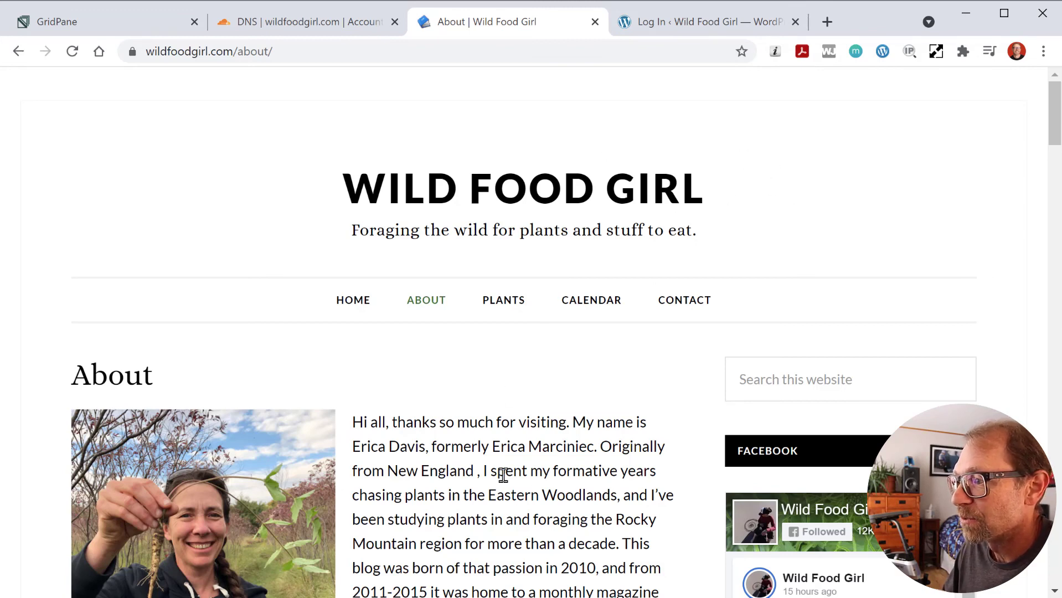
left_click(704, 21)
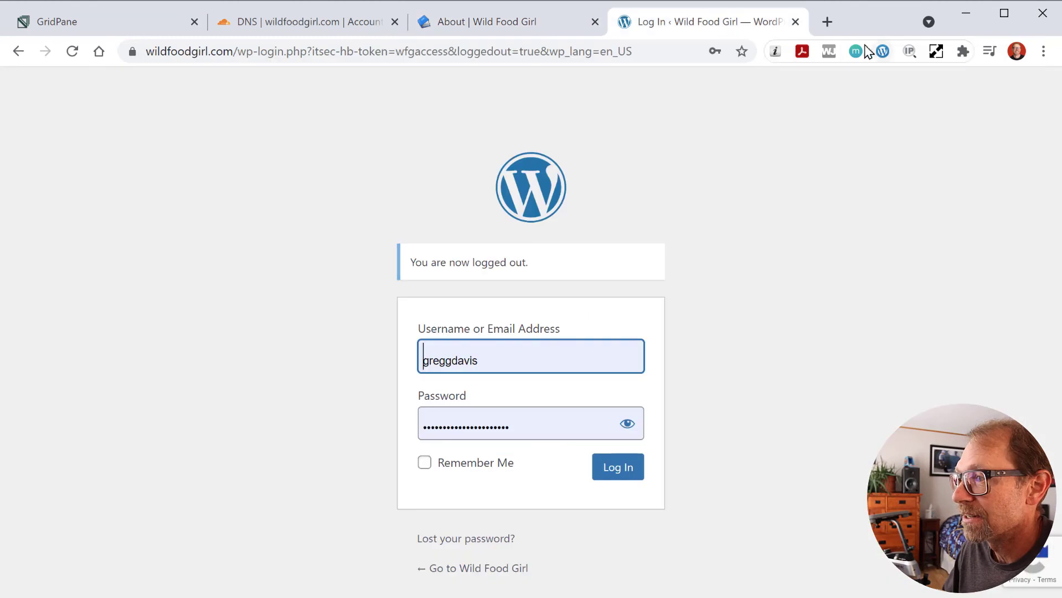
left_click(795, 21)
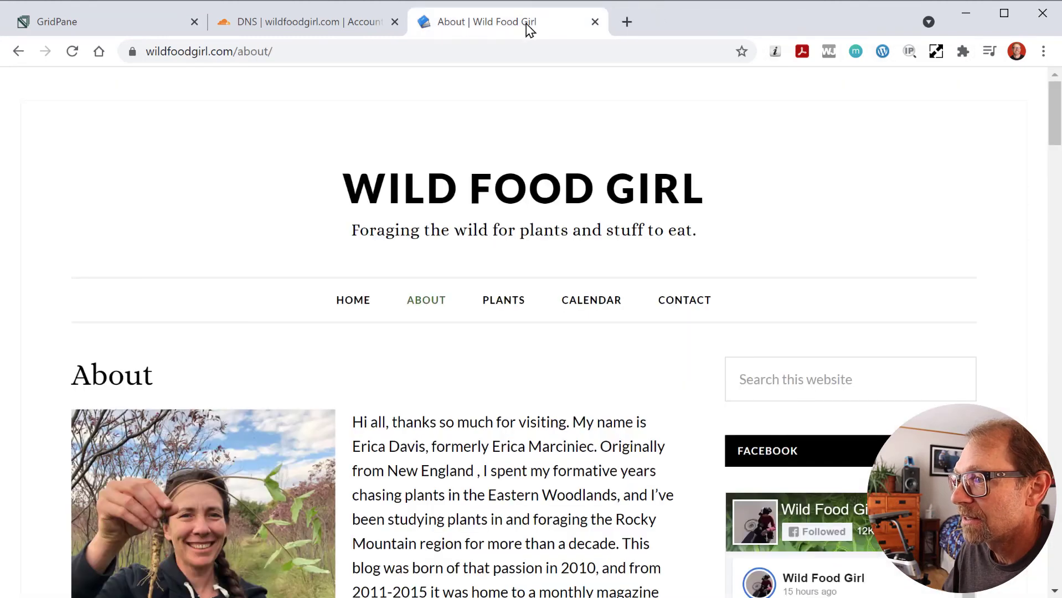
left_click(595, 22)
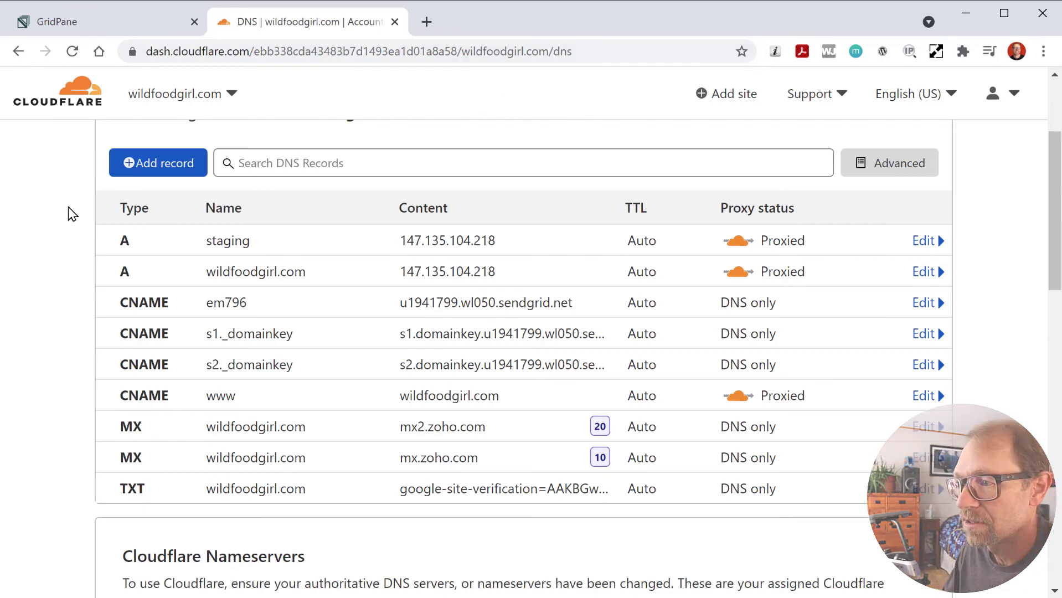
Step: Load wildfoodgirl.com in a new browser tab and review its About page down to the update date
scroll(69, 214, "up", 3)
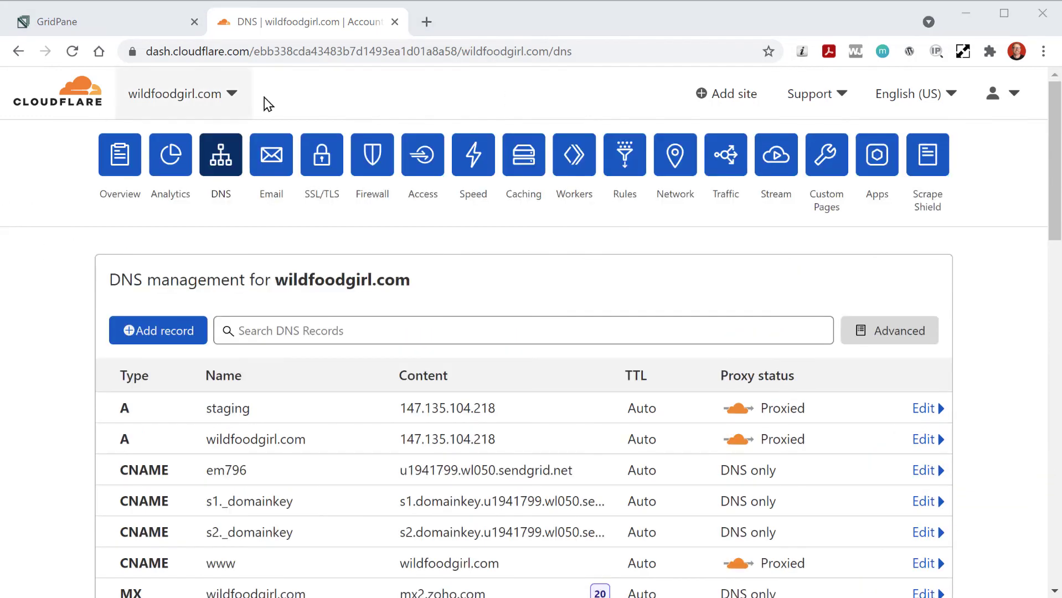
left_click(427, 22)
type("wildfoodgirl.com")
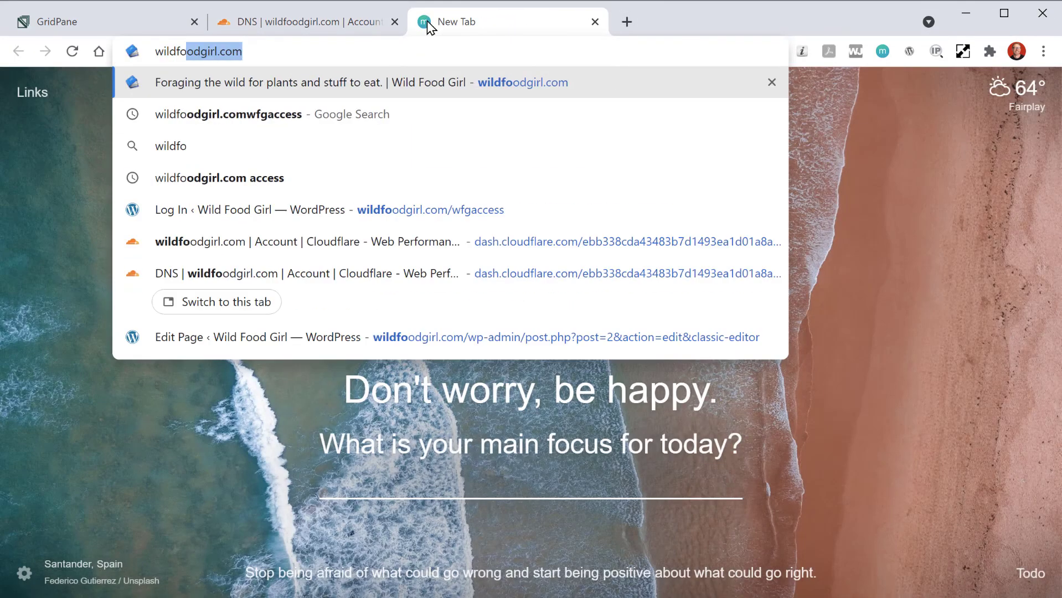
key("Return")
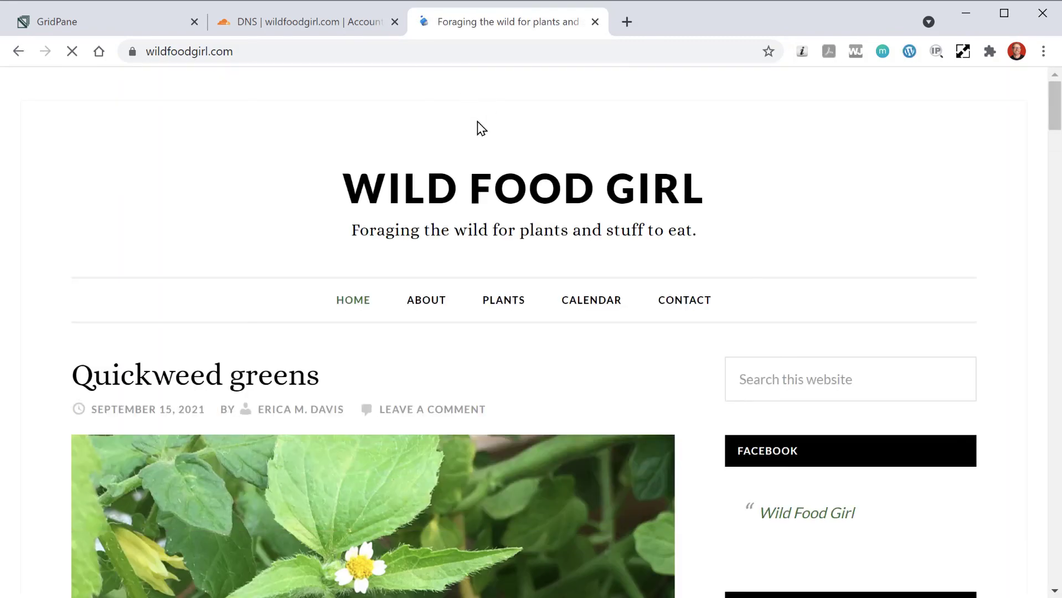
left_click(423, 307)
scroll(292, 260, "down", 12)
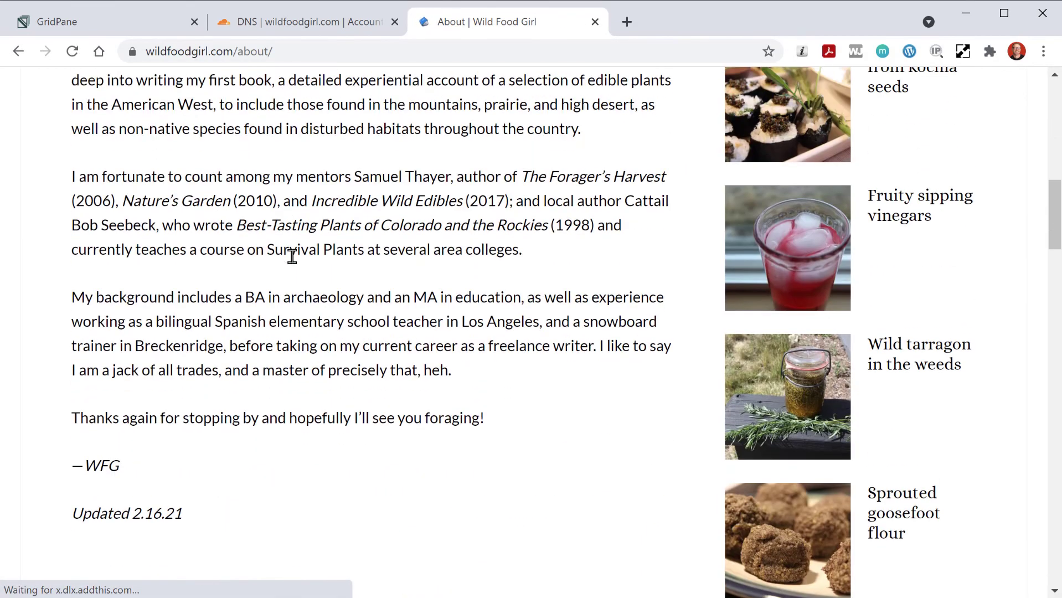
scroll(429, 460, "up", 15)
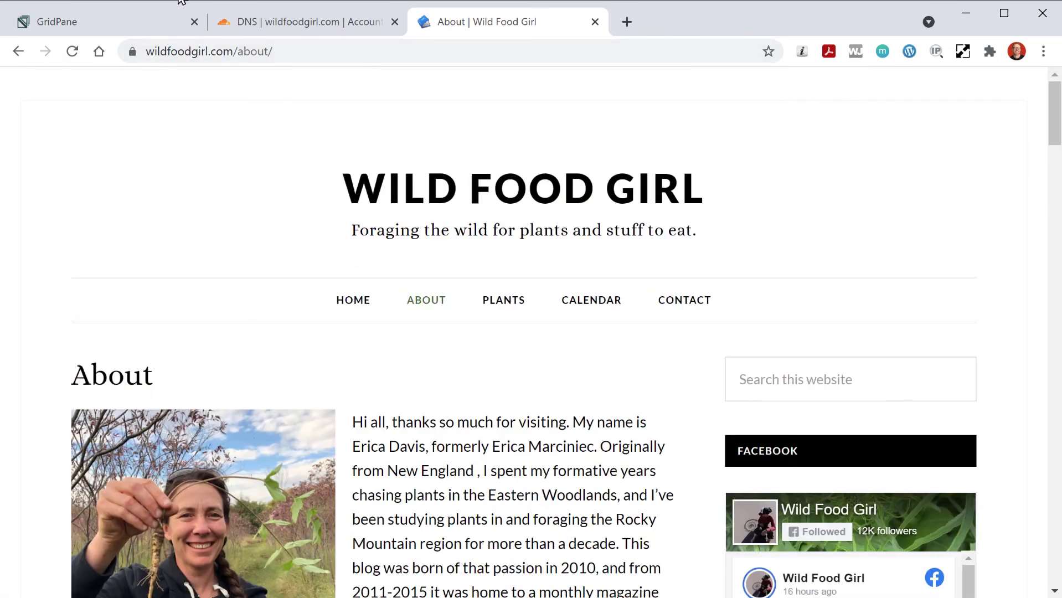
Step: Empty the browser cache and hard reload the About page using the developer tools, and close the tools
right_click(833, 175)
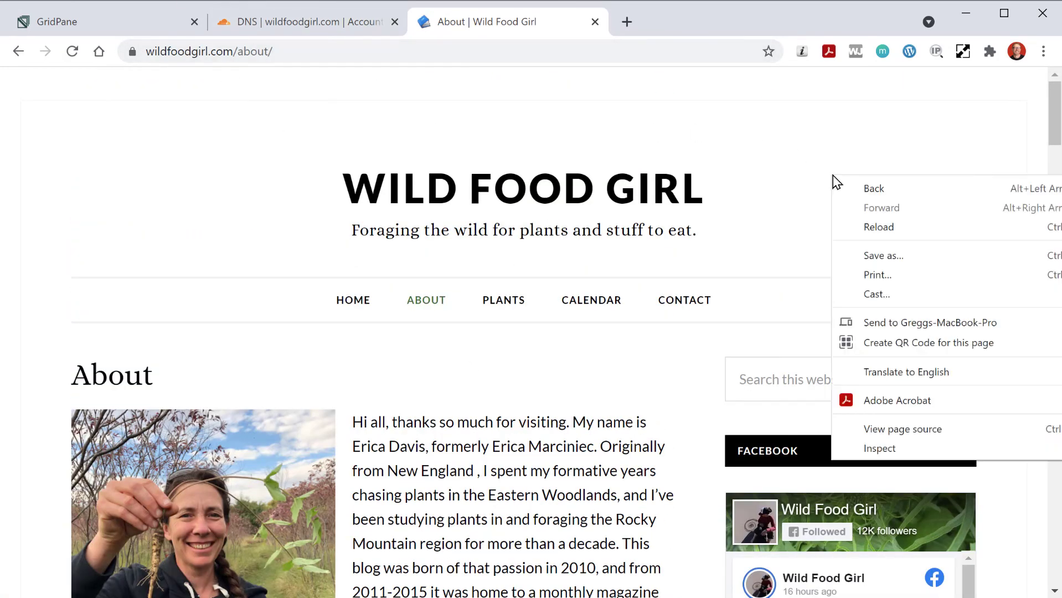
left_click(887, 446)
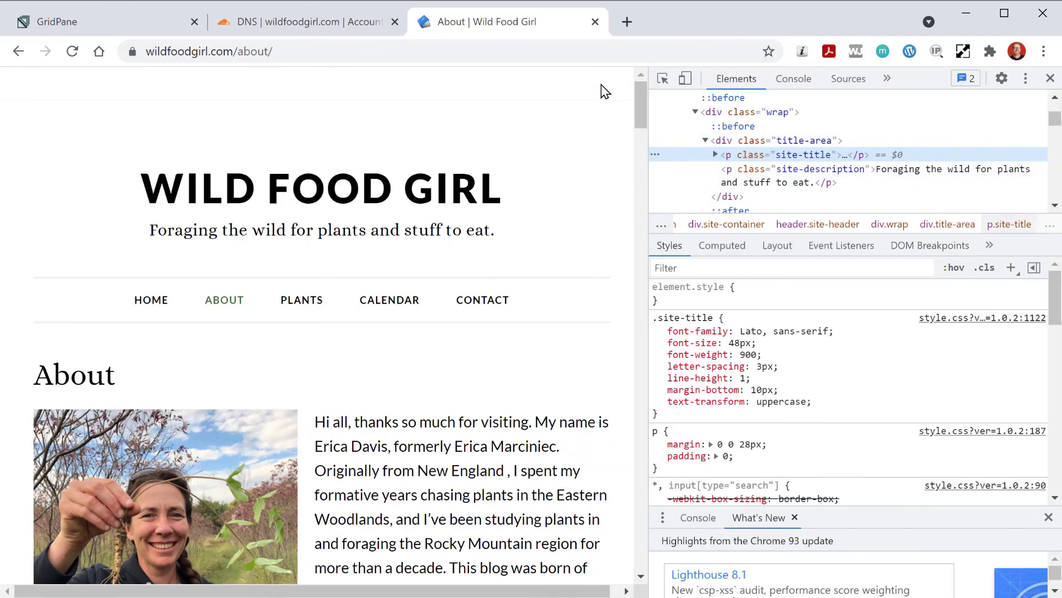
right_click(72, 51)
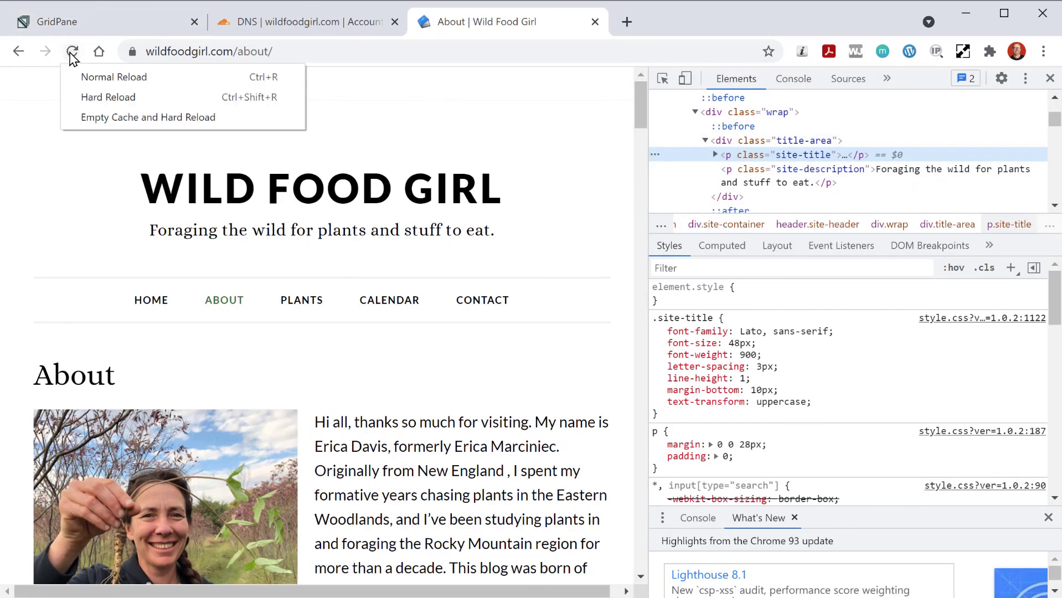
left_click(101, 117)
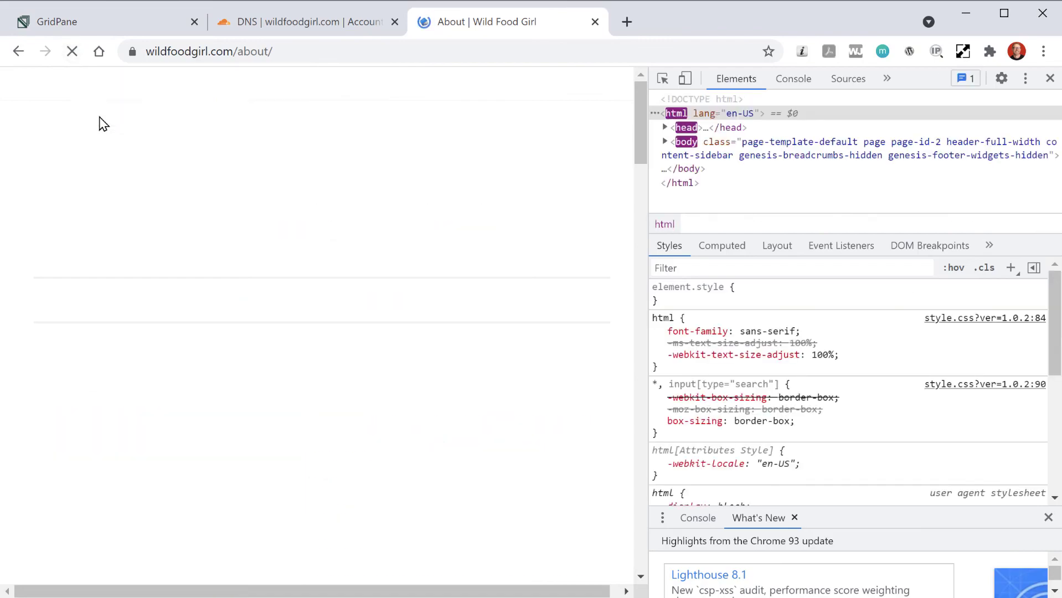
left_click(1050, 78)
Step: Check the reloaded About page's closing sentence and return to the site header
scroll(592, 319, "down", 10)
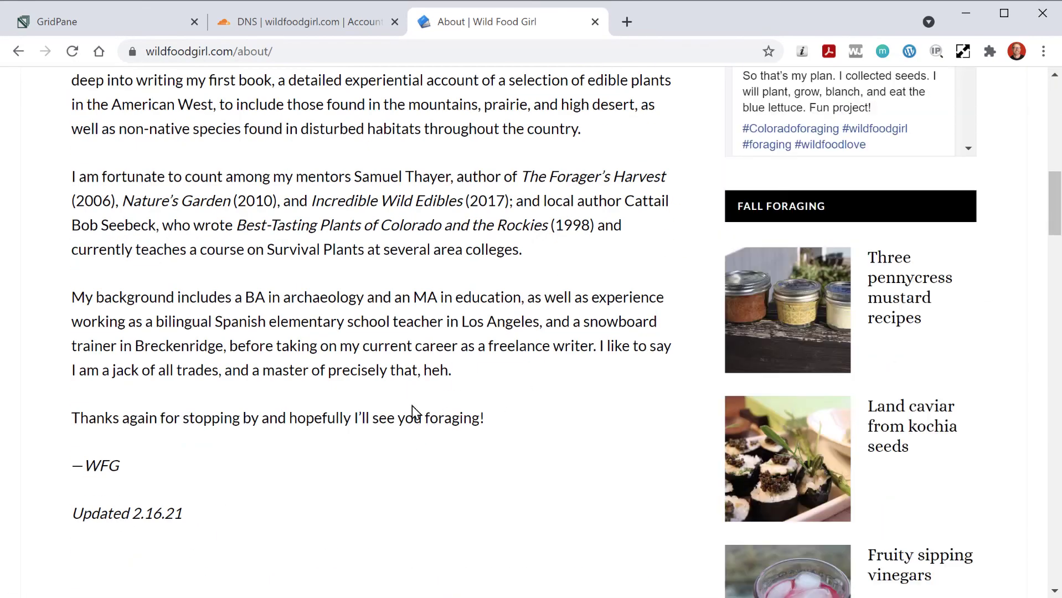
scroll(413, 412, "up", 11)
mouse_move(449, 320)
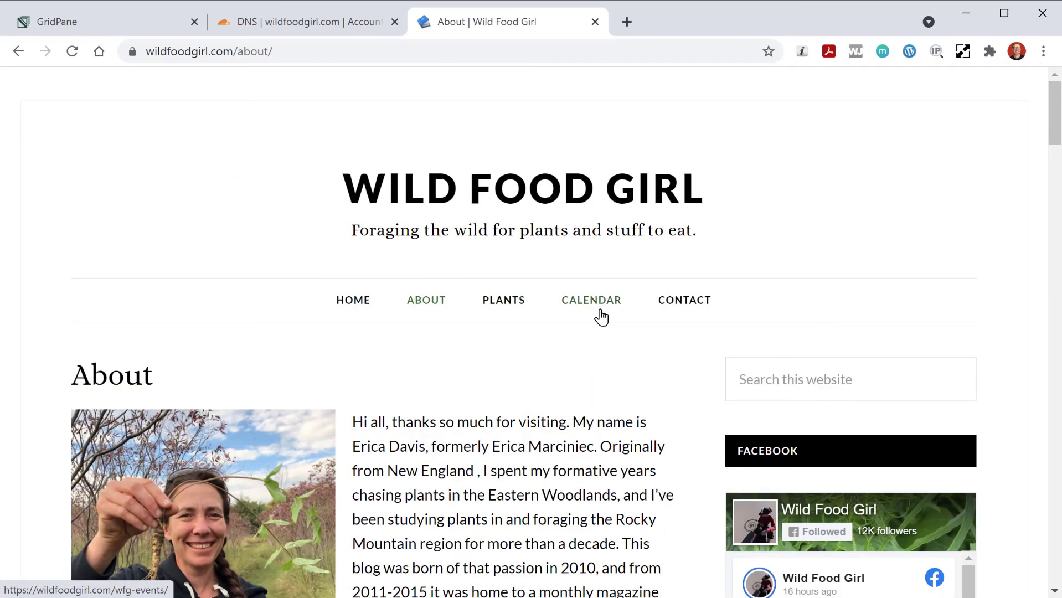
scroll(603, 418, "down", 5)
scroll(603, 418, "up", 5)
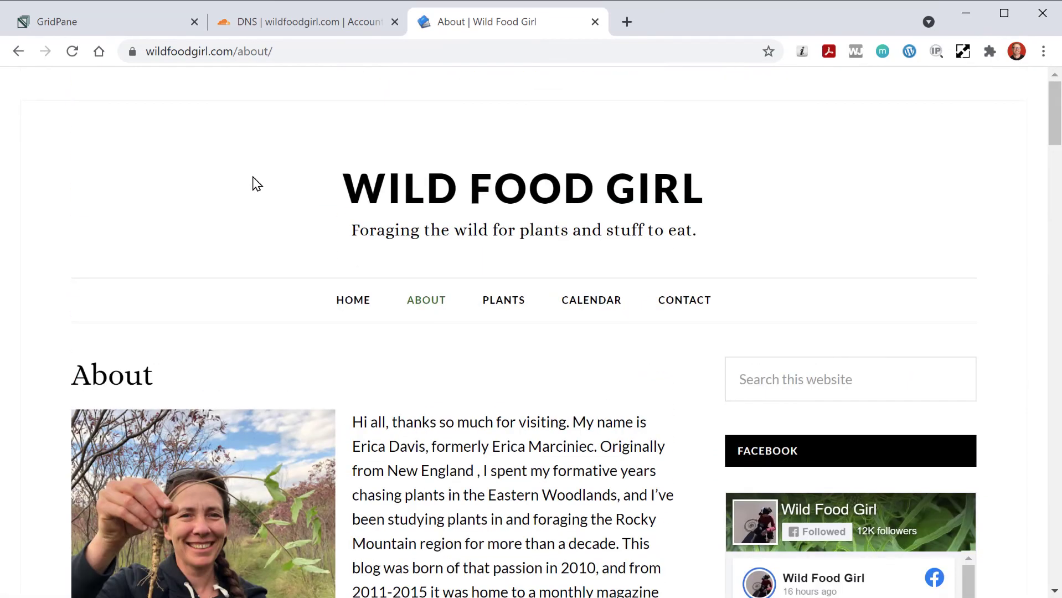